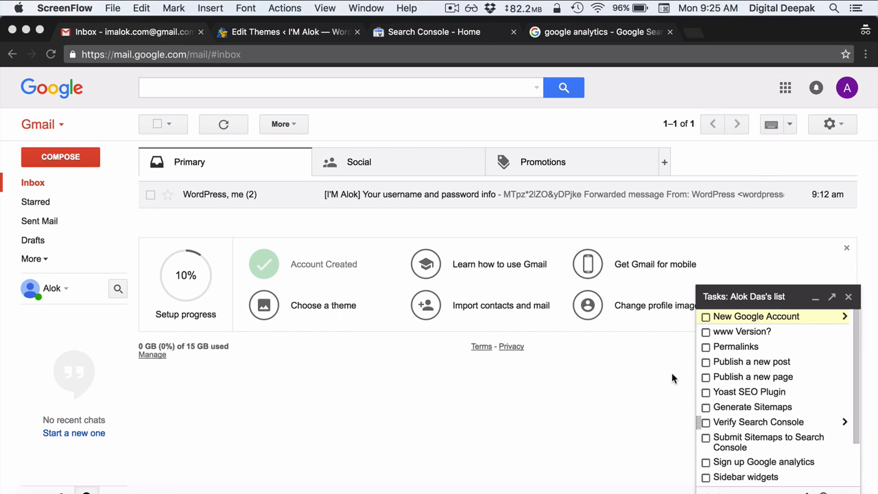
Step: Mark the New Google Account task as completed and check the e-mail address of the signed-in Google account
{"action": "left_click", "coordinate": [706, 317]}
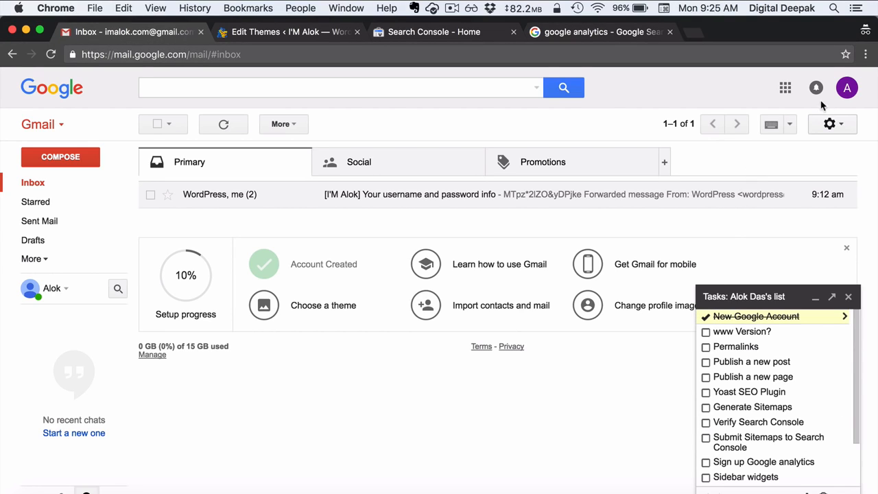
{"action": "left_click", "coordinate": [846, 88]}
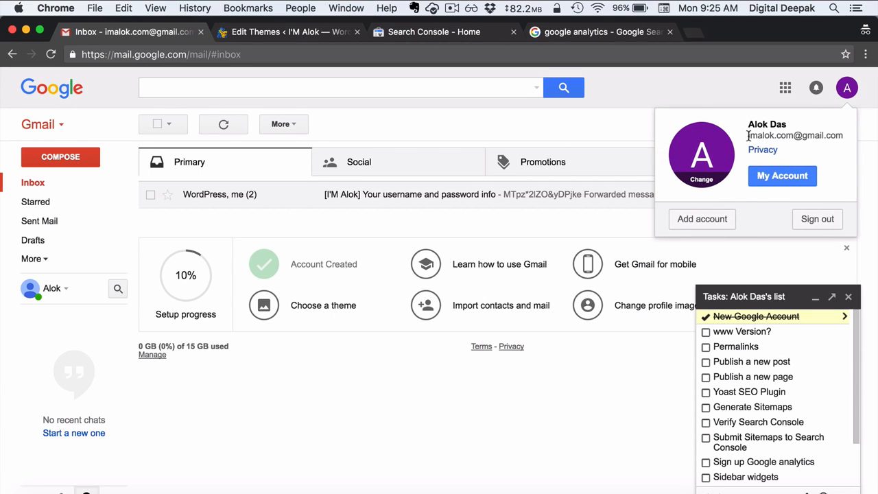
{"action": "left_click_drag", "start_coordinate": [748, 135], "coordinate": [841, 129]}
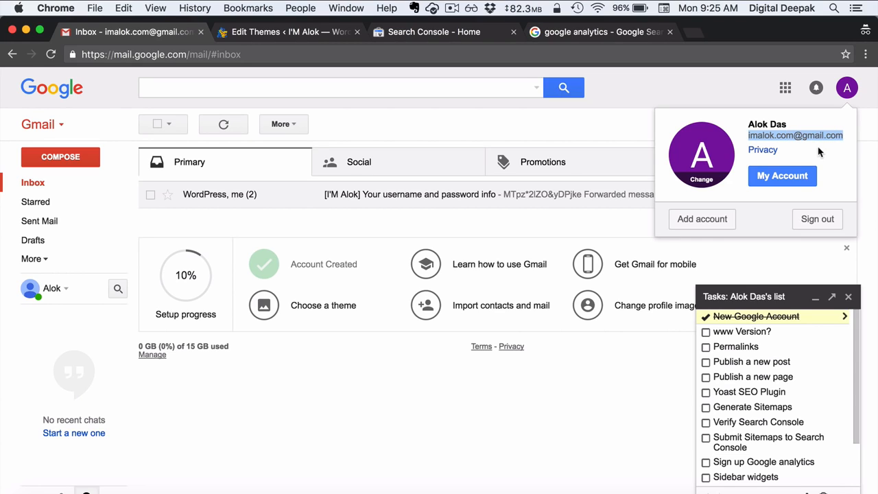
{"action": "left_click", "coordinate": [597, 389]}
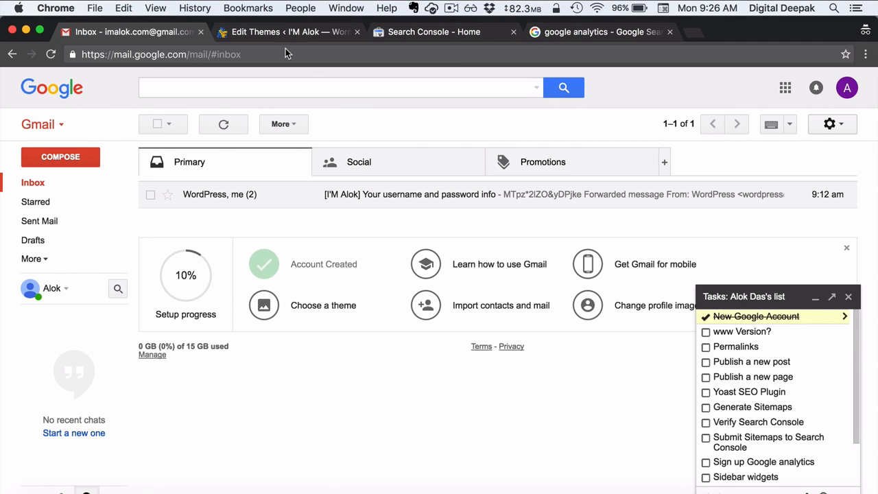
Step: Switch to the WordPress admin and open the General Settings at the WordPress Address and Site Address fields
{"action": "left_click", "coordinate": [273, 35]}
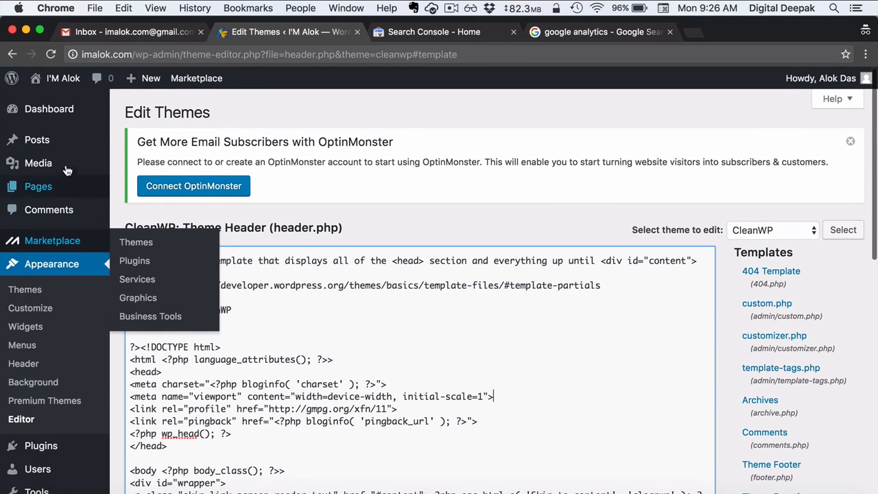
{"action": "left_click", "coordinate": [35, 116]}
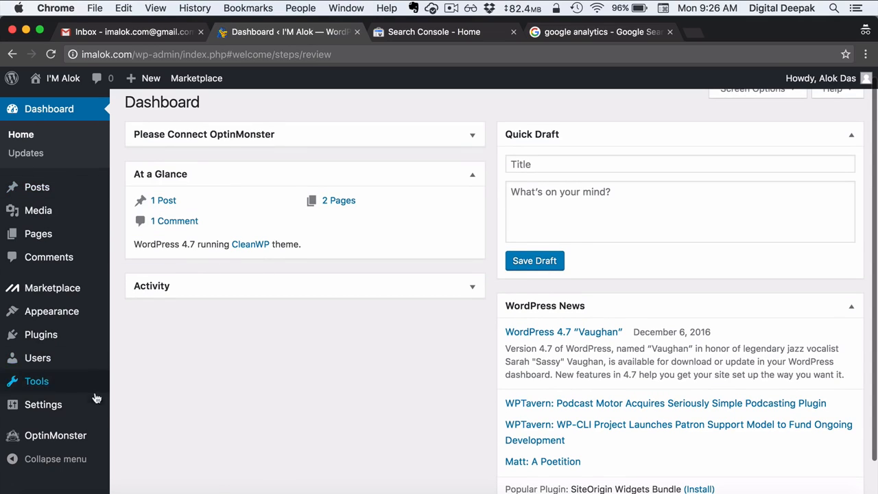
{"action": "mouse_move", "coordinate": [94, 412]}
{"action": "left_click", "coordinate": [135, 376]}
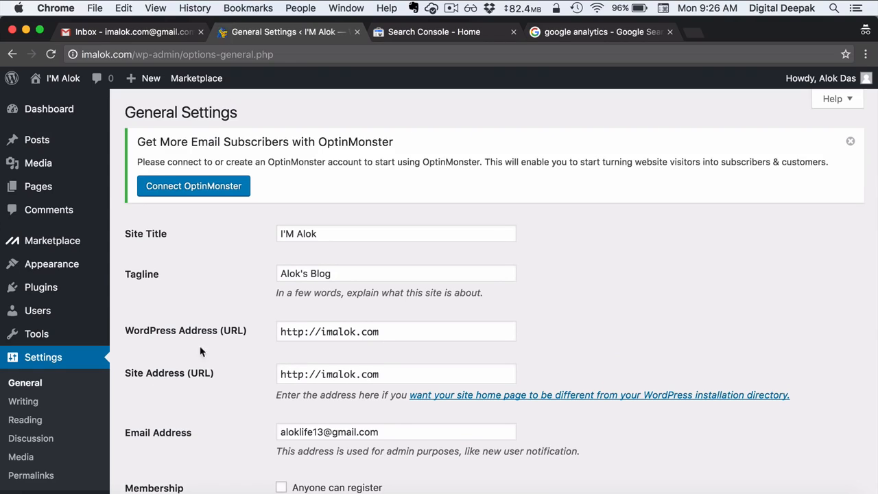
{"action": "scroll", "coordinate": [245, 308], "scroll_direction": "down", "scroll_amount": 2}
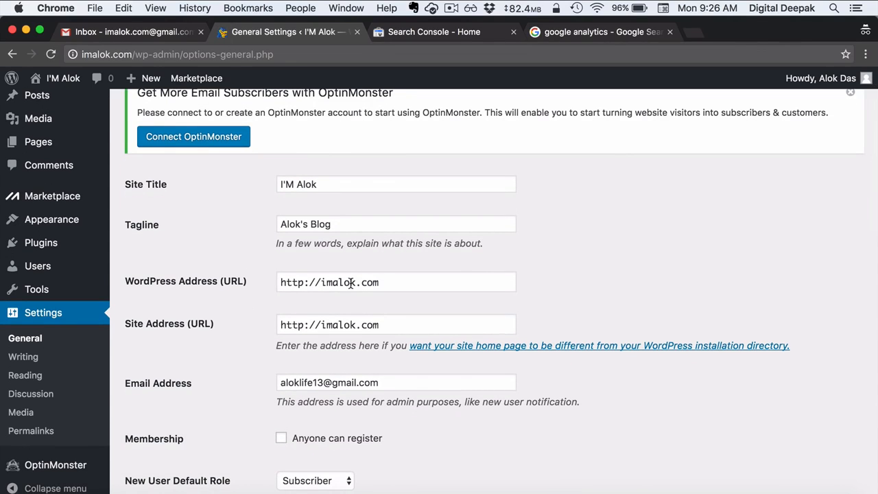
Step: Open the live site in a new browser tab and view its web address
{"action": "mouse_move", "coordinate": [82, 86]}
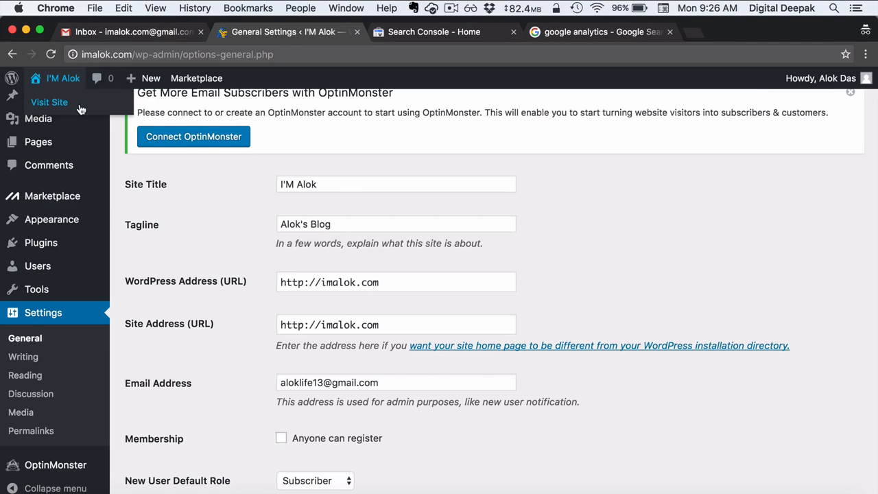
{"action": "right_click", "coordinate": [80, 104]}
{"action": "left_click", "coordinate": [96, 112]}
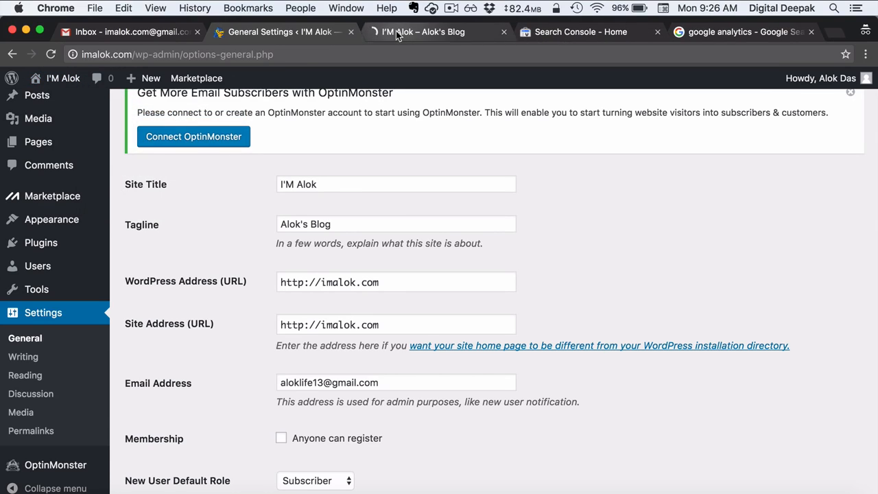
{"action": "left_click", "coordinate": [396, 31]}
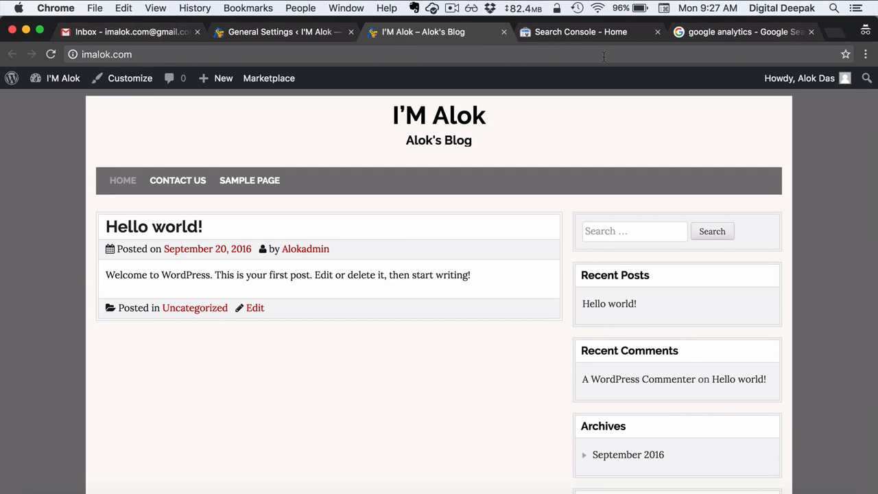
{"action": "left_click", "coordinate": [833, 33]}
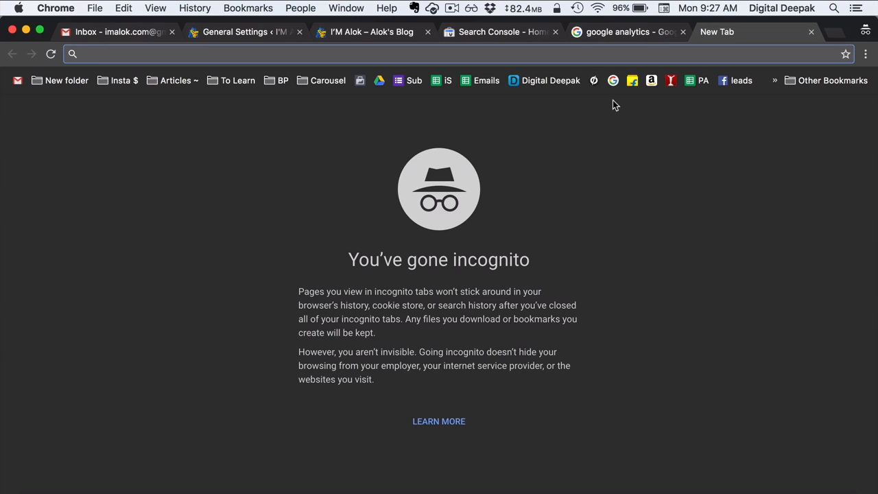
{"action": "type", "text": "neil"}
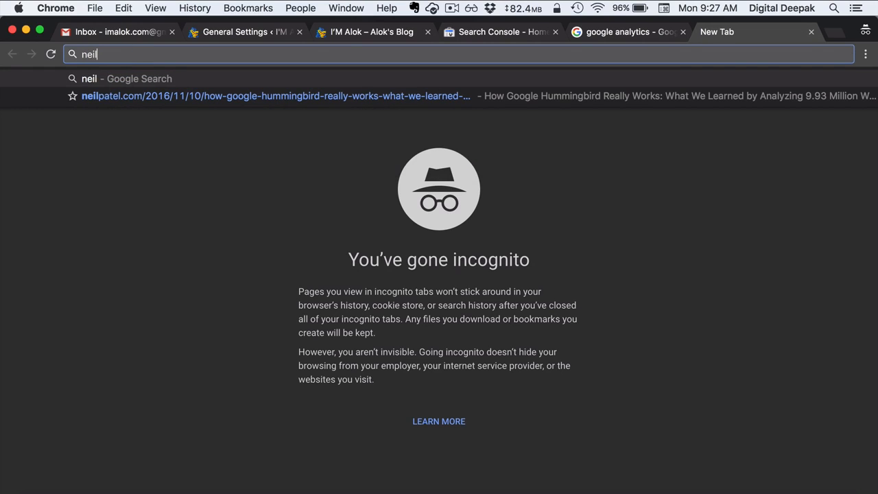
{"action": "type", "text": "patel.com"}
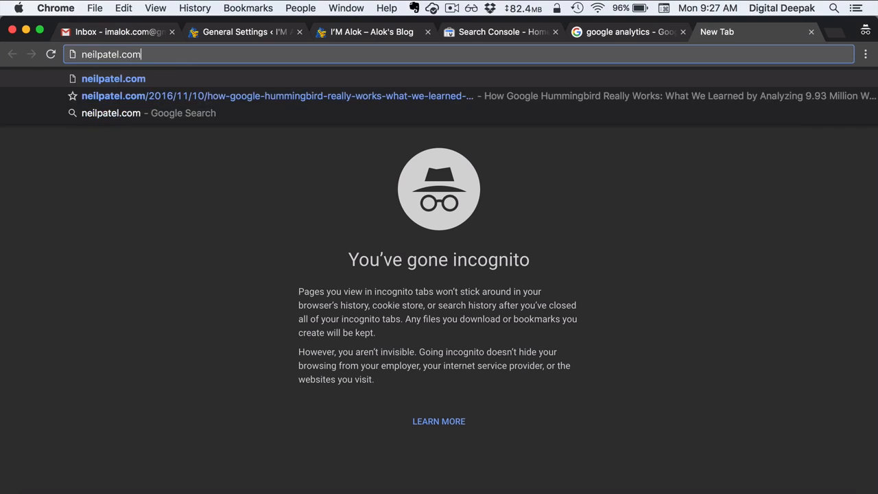
{"action": "key", "text": "Return"}
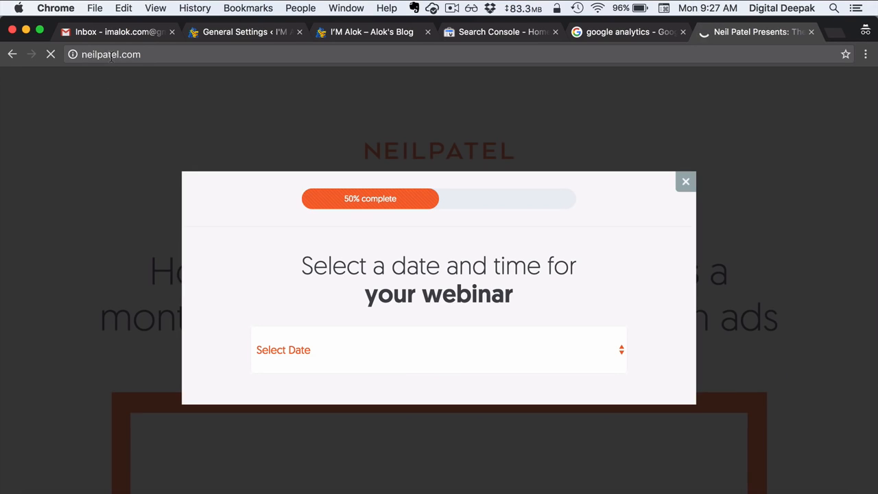
Step: Load quicksprout.com in the same tab and examine the www prefix in its address
{"action": "left_click", "coordinate": [140, 55]}
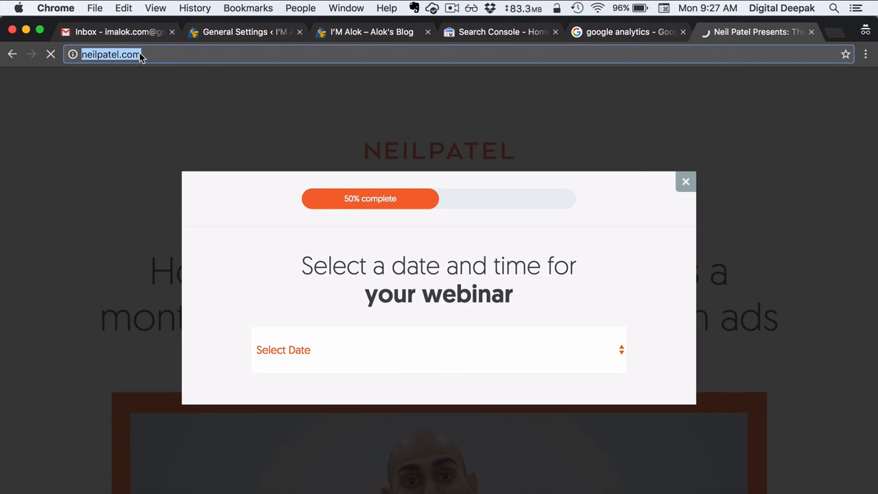
{"action": "type", "text": "quicksprou"}
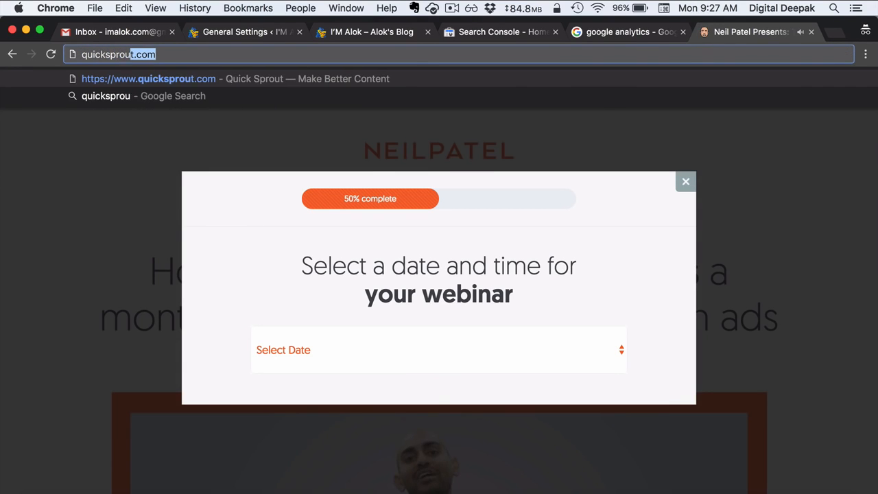
{"action": "type", "text": "t.com"}
{"action": "key", "text": "Return"}
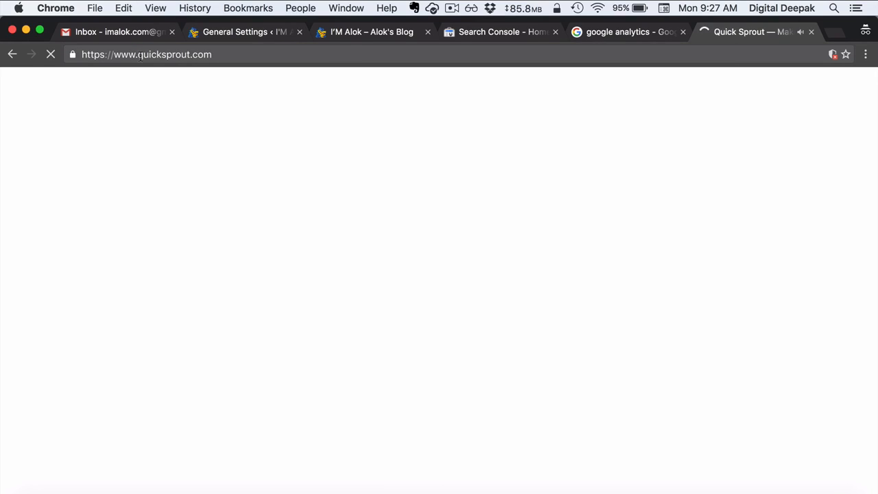
{"action": "left_click", "coordinate": [133, 54]}
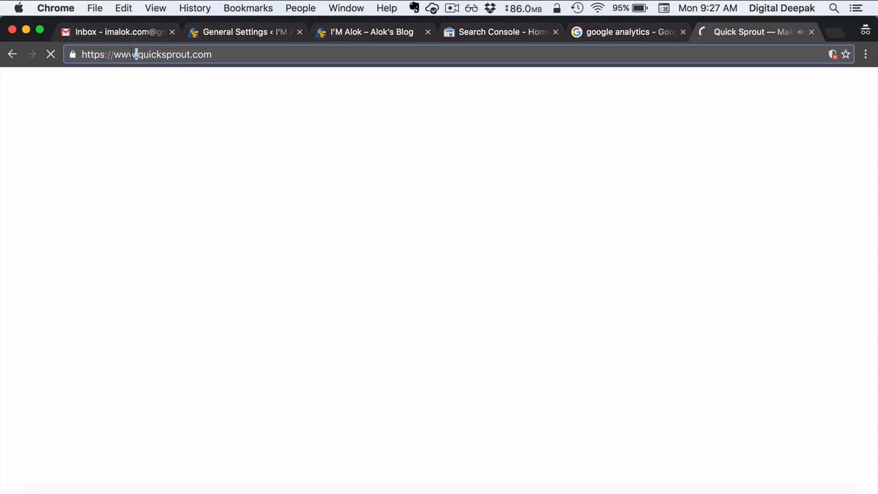
{"action": "left_click_drag", "start_coordinate": [136, 54], "coordinate": [114, 54]}
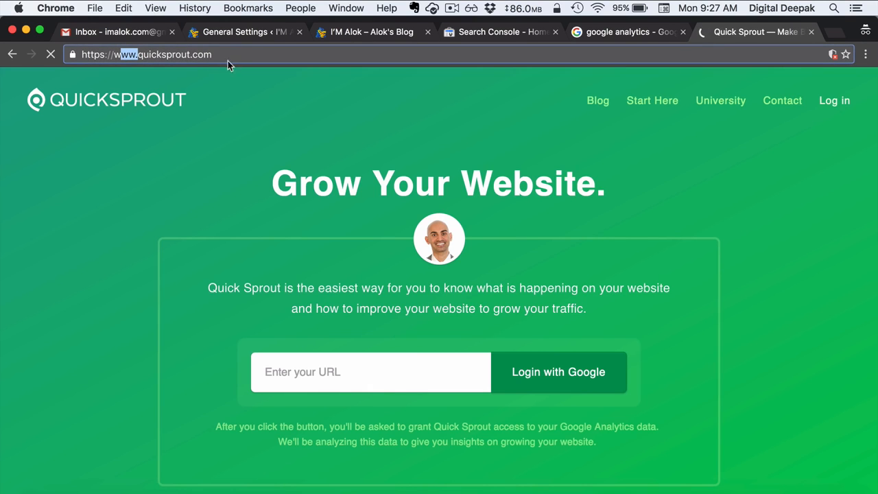
{"action": "left_click", "coordinate": [230, 58]}
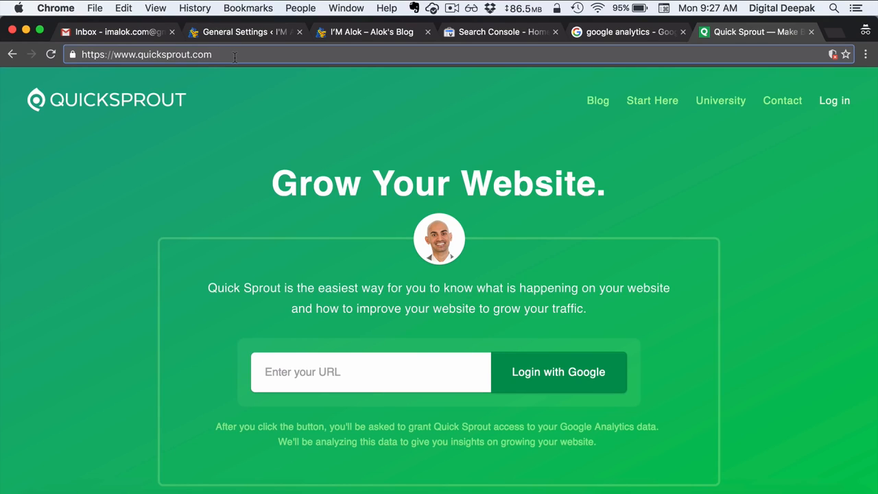
{"action": "left_click", "coordinate": [149, 35]}
{"action": "left_click", "coordinate": [212, 33]}
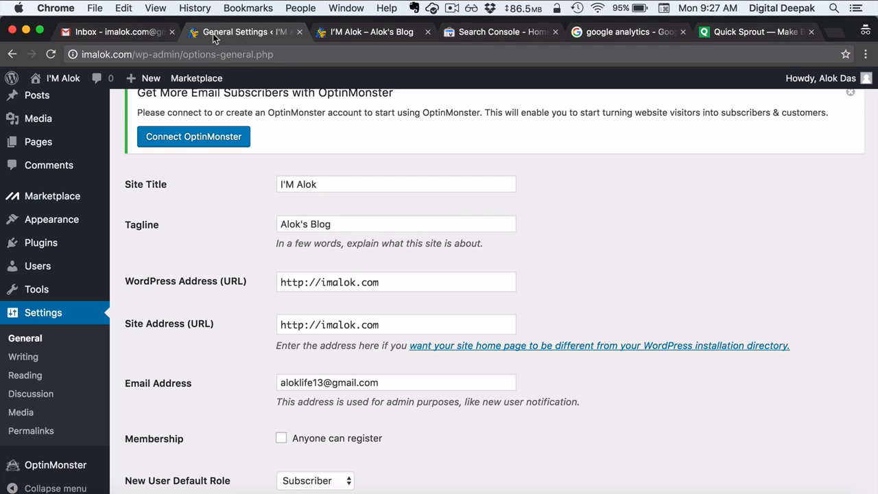
{"action": "left_click", "coordinate": [321, 283]}
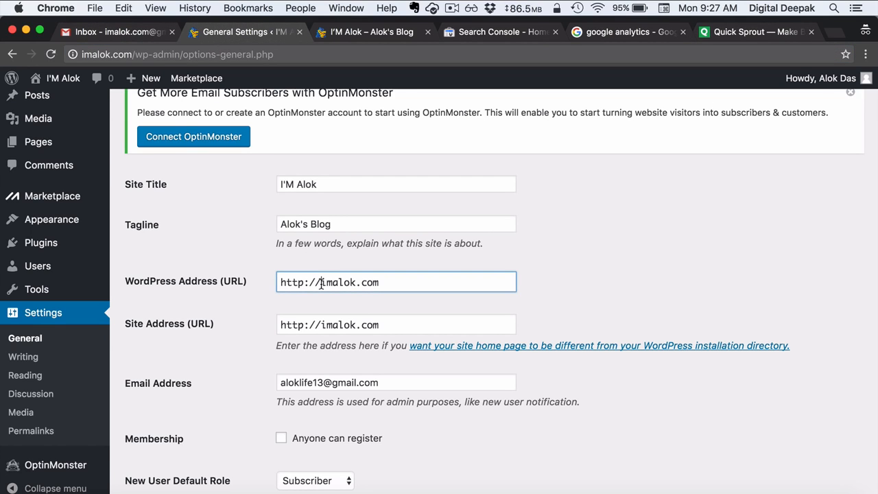
{"action": "type", "text": "www."}
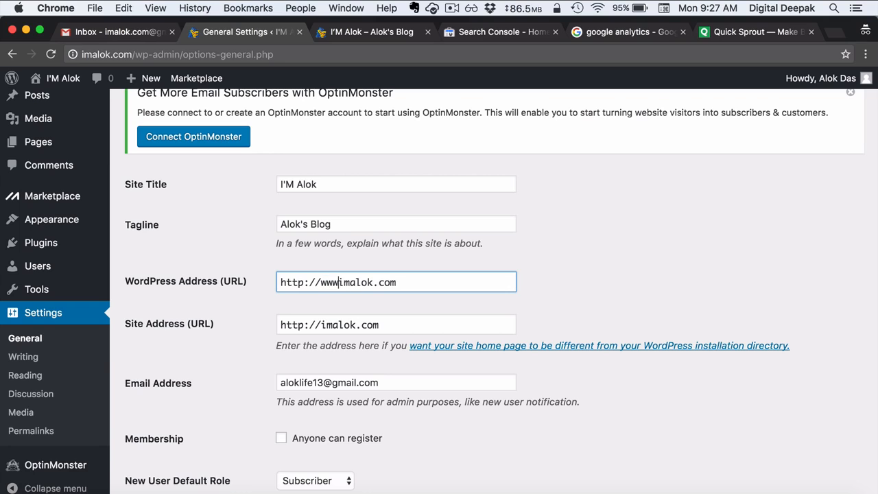
{"action": "left_click", "coordinate": [320, 323]}
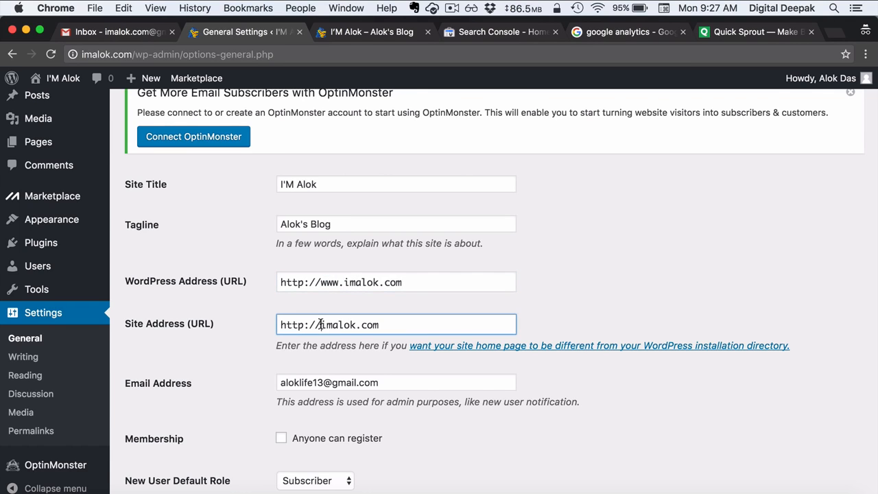
{"action": "type", "text": "www."}
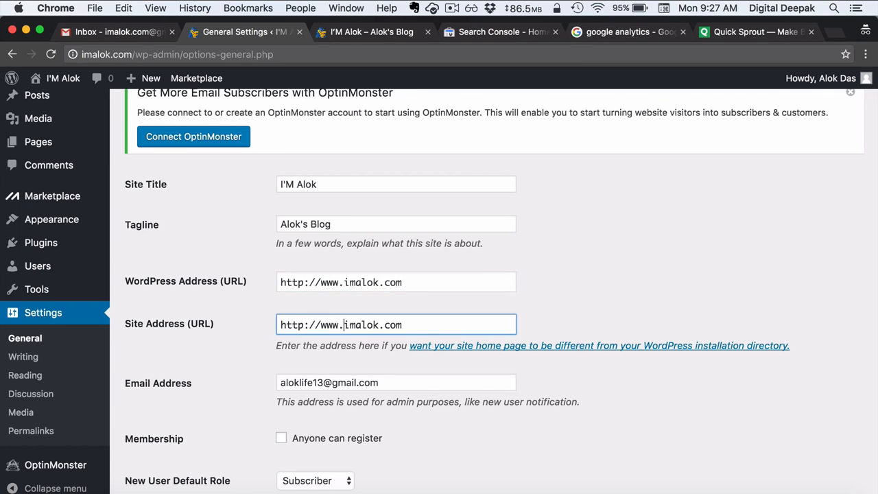
{"action": "left_click", "coordinate": [581, 290]}
{"action": "scroll", "coordinate": [581, 290], "scroll_direction": "down", "scroll_amount": 5}
{"action": "scroll", "coordinate": [581, 290], "scroll_direction": "down", "scroll_amount": 10}
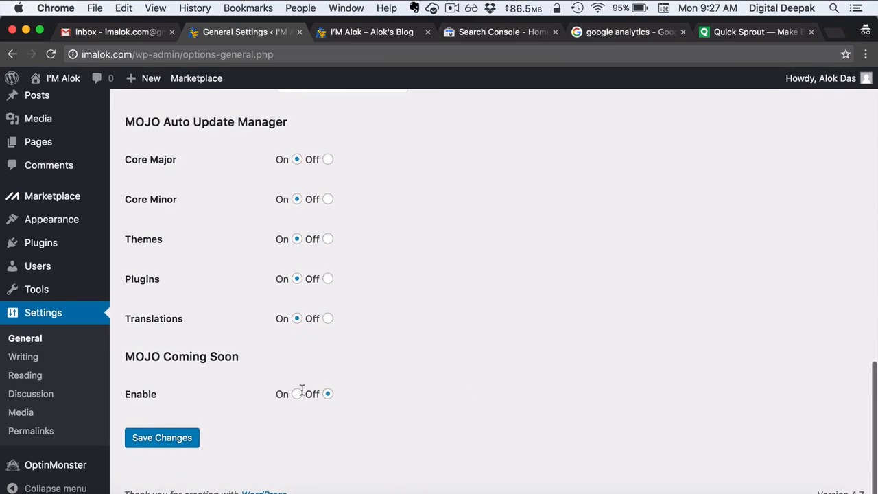
{"action": "left_click", "coordinate": [192, 437]}
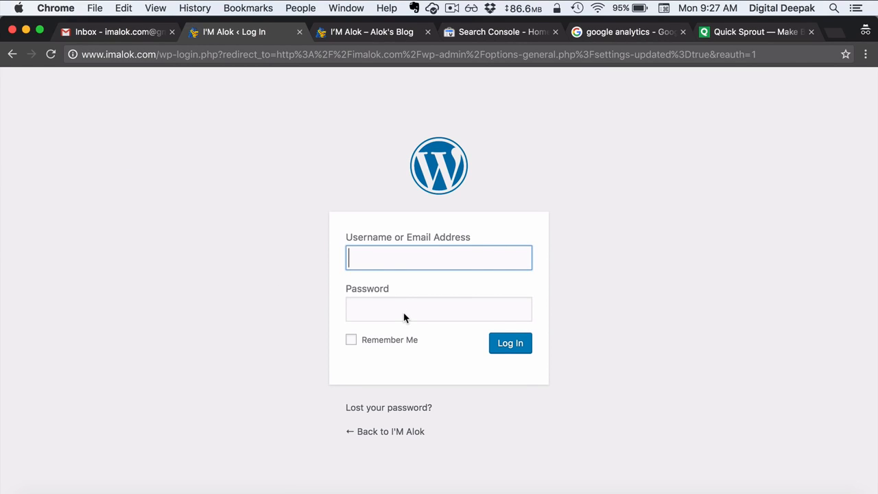
Step: Log back in to WordPress with the account username and password, with Remember Me enabled
{"action": "type", "text": "imalok"}
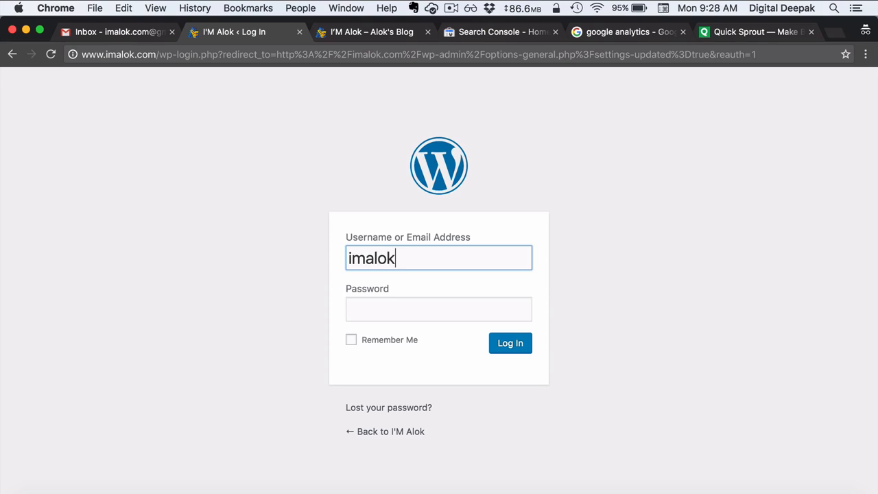
{"action": "key", "text": "Tab"}
{"action": "key", "text": "super+v"}
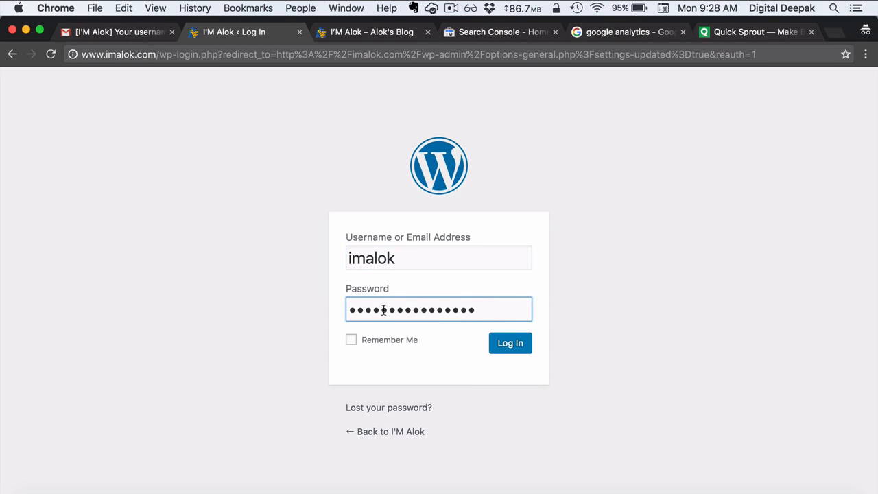
{"action": "left_click", "coordinate": [374, 346]}
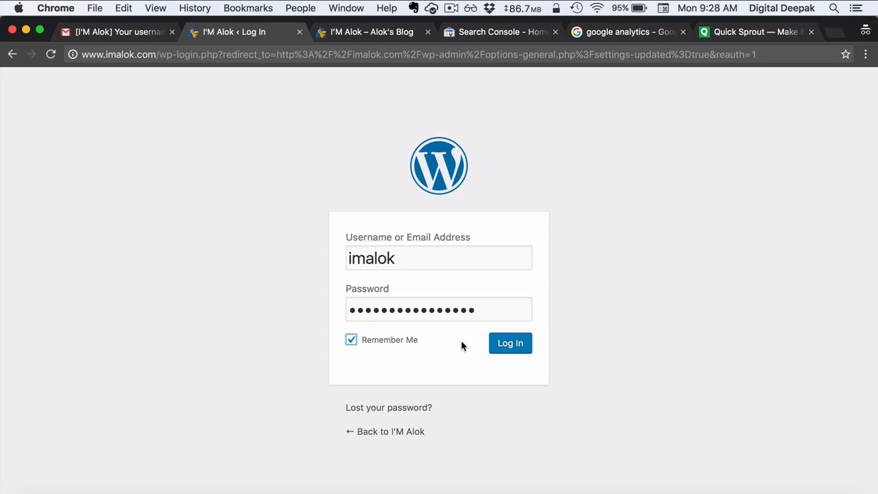
{"action": "left_click", "coordinate": [518, 351]}
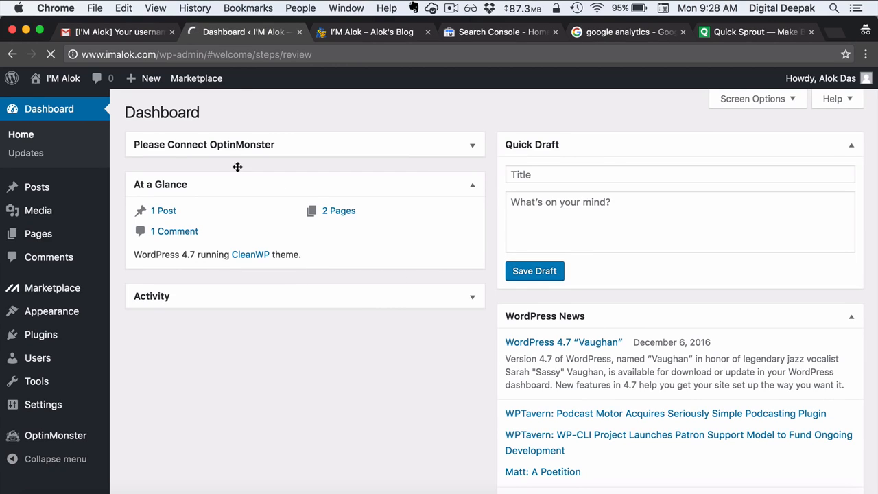
Step: Check the www prefix in the dashboard's address, and open the live site in a new tab to check its address
{"action": "double_click", "coordinate": [92, 55]}
{"action": "left_click_drag", "start_coordinate": [100, 55], "coordinate": [105, 55]}
{"action": "left_click", "coordinate": [149, 54]}
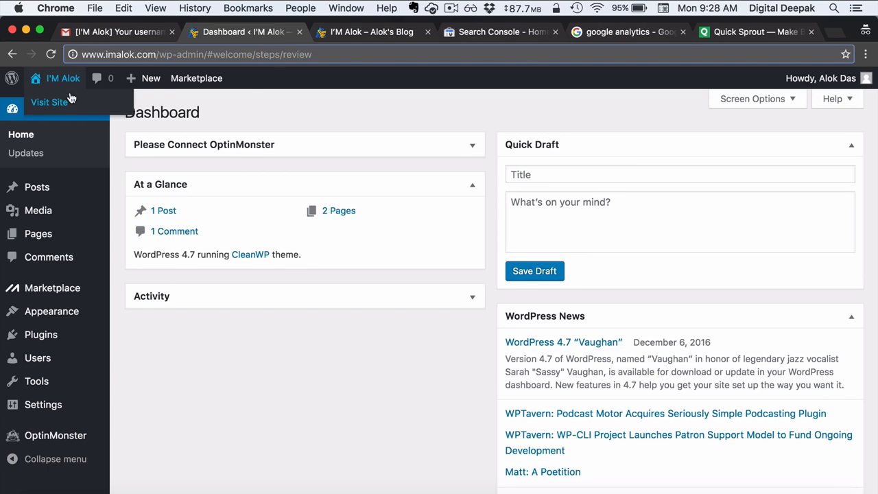
{"action": "right_click", "coordinate": [71, 102]}
{"action": "left_click", "coordinate": [82, 112]}
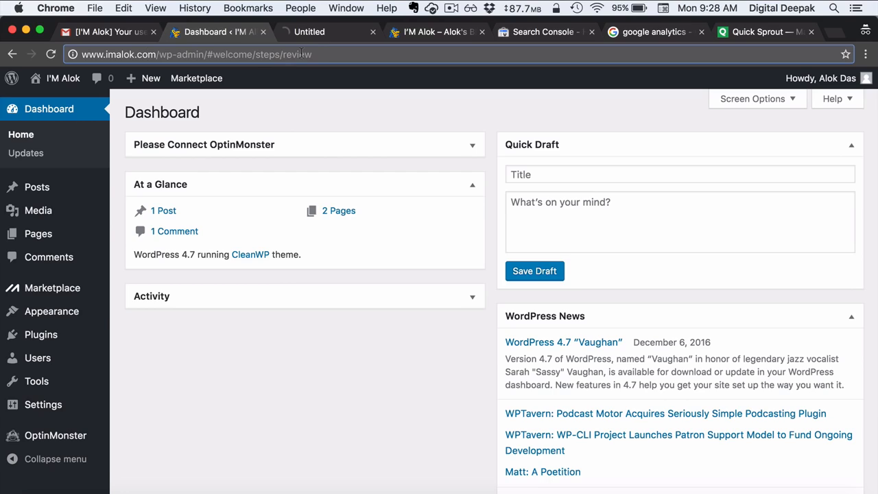
{"action": "left_click", "coordinate": [335, 33]}
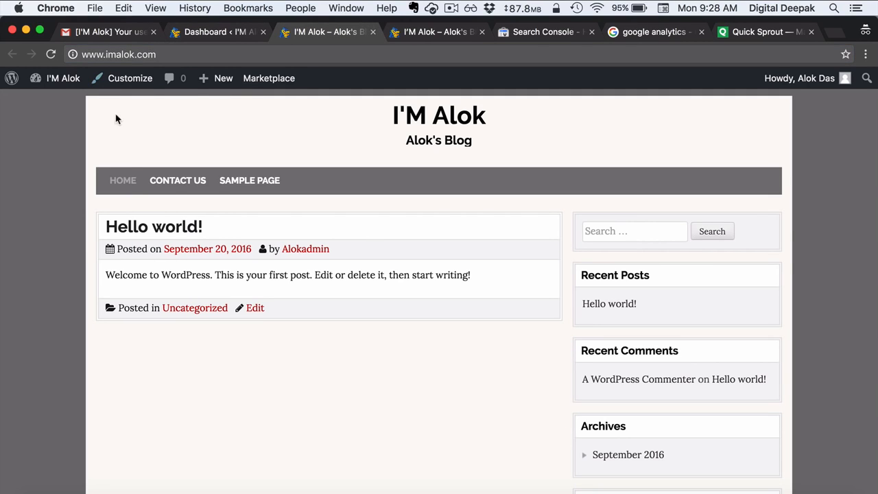
Step: Open the Hello world! post on the live site to check its address, and open the Permalink Settings in the dashboard
{"action": "left_click", "coordinate": [140, 226]}
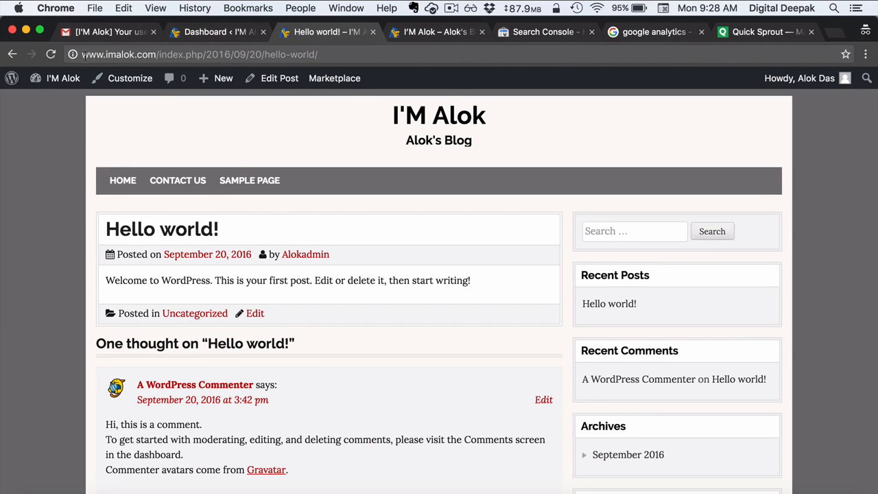
{"action": "left_click", "coordinate": [212, 32]}
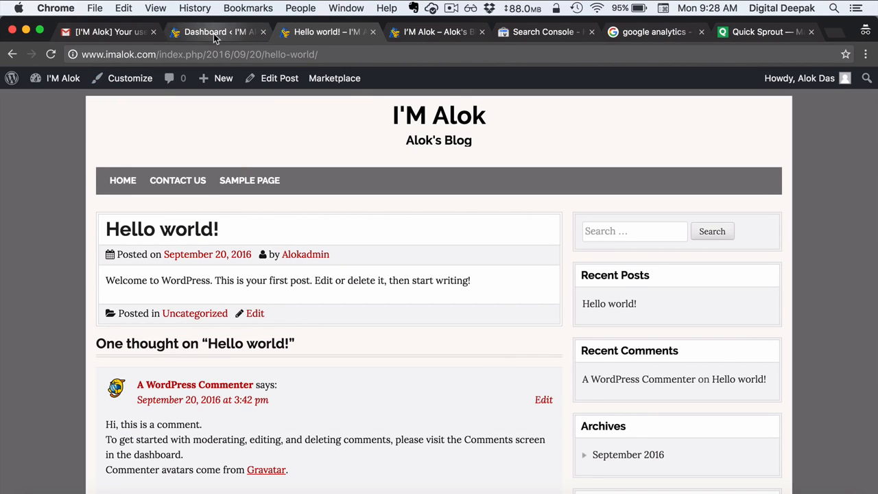
{"action": "mouse_move", "coordinate": [98, 230]}
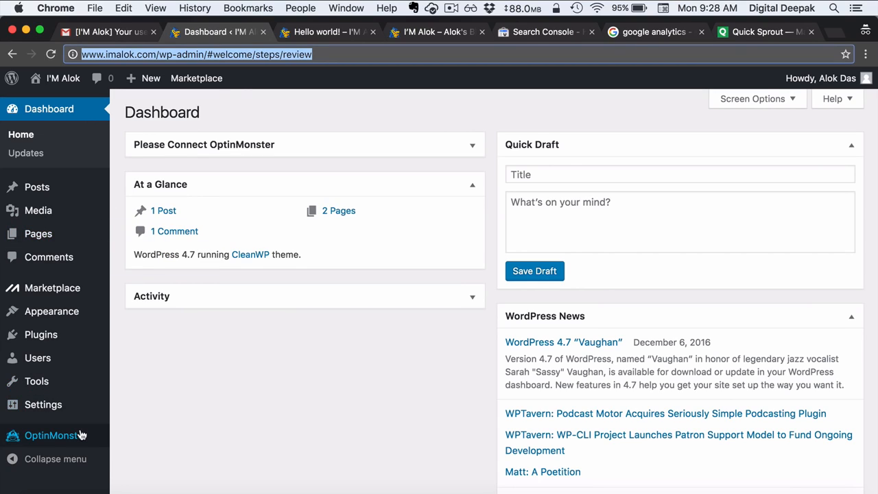
{"action": "mouse_move", "coordinate": [81, 409]}
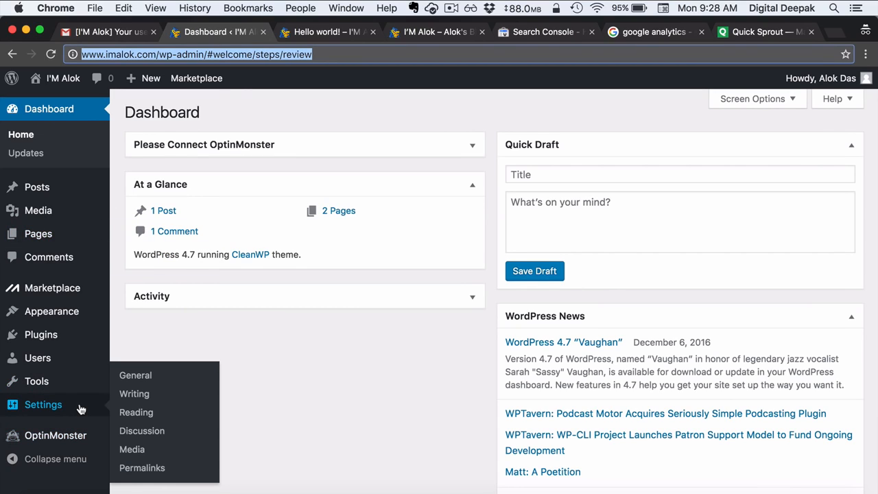
{"action": "left_click", "coordinate": [145, 469]}
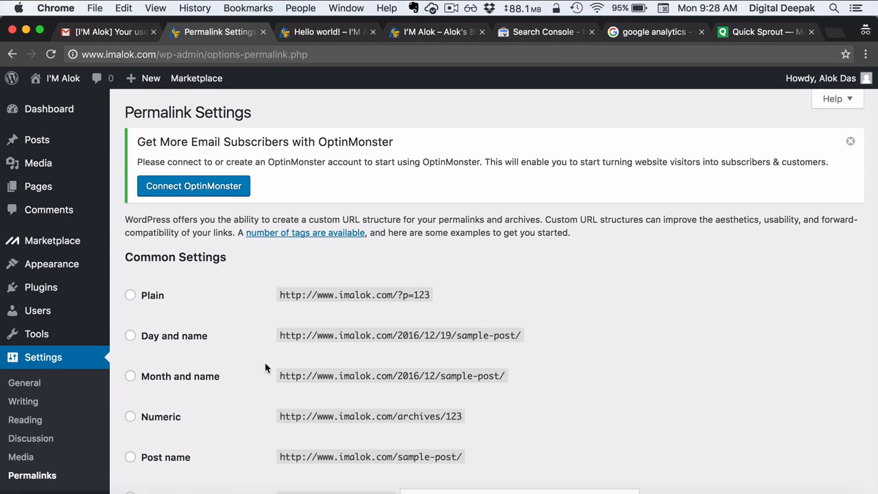
{"action": "scroll", "coordinate": [265, 368], "scroll_direction": "down", "scroll_amount": 3}
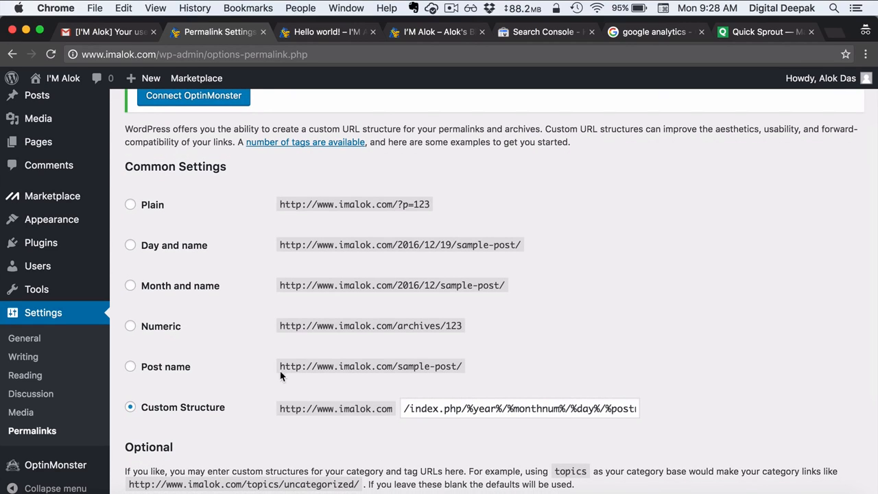
Step: Recheck the date-based address of the Hello world! post, and choose Post name as the permalink structure
{"action": "left_click", "coordinate": [323, 31]}
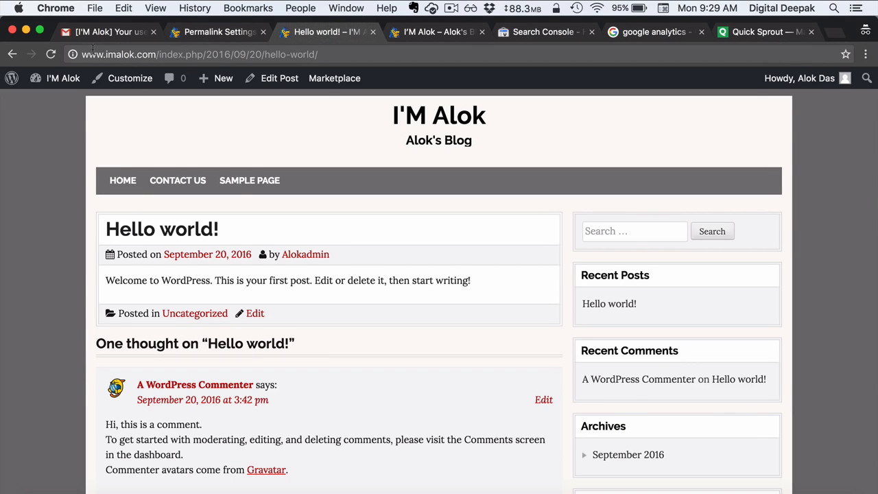
{"action": "left_click_drag", "start_coordinate": [83, 54], "coordinate": [310, 44]}
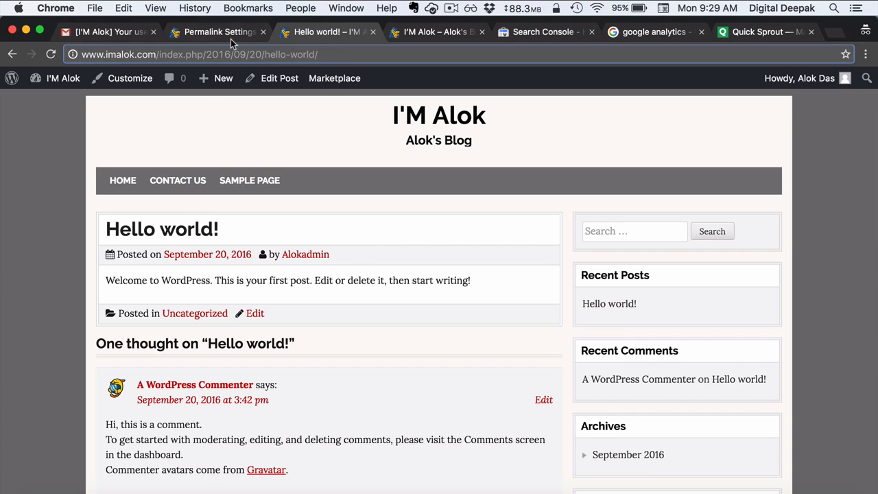
{"action": "left_click", "coordinate": [219, 32]}
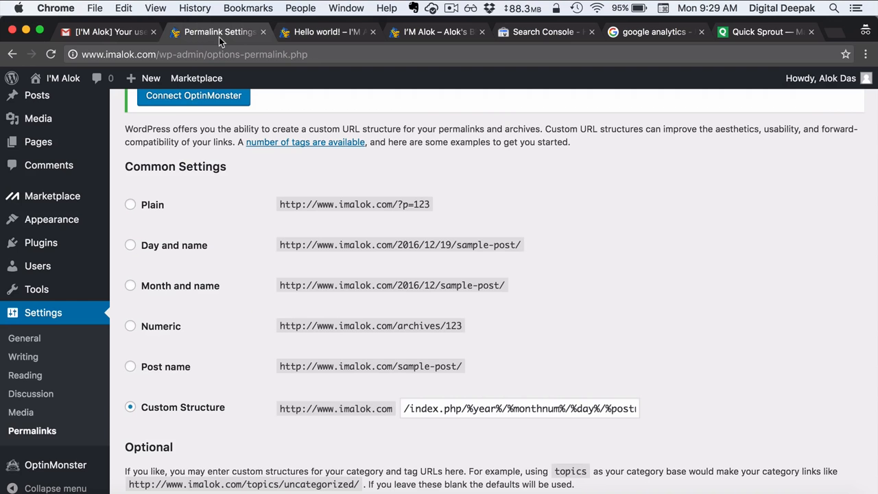
{"action": "left_click", "coordinate": [131, 368]}
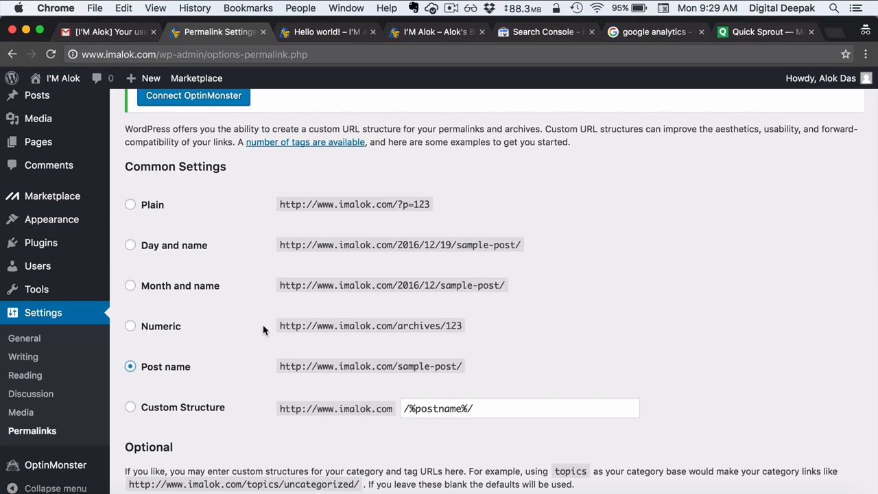
Step: Open the content marketing and SEO interview on digitaldeepak.com in a new tab and examine the post name in its address
{"action": "key", "text": "super+t"}
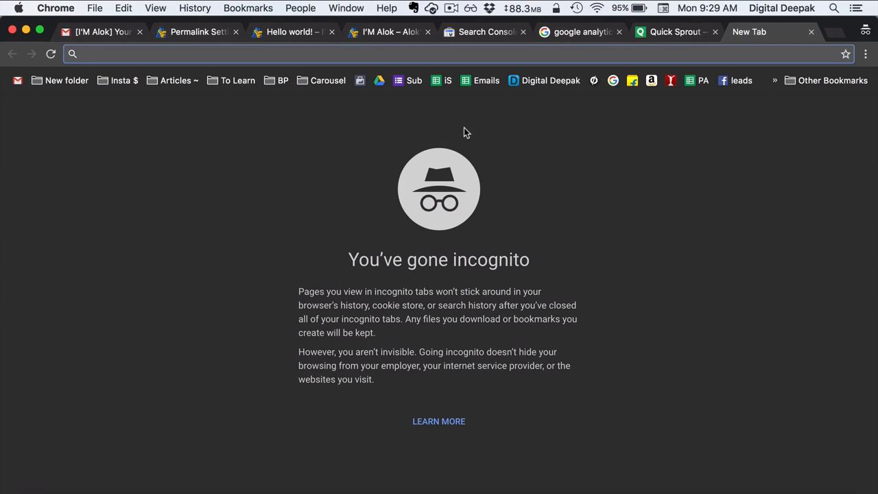
{"action": "left_click", "coordinate": [546, 82]}
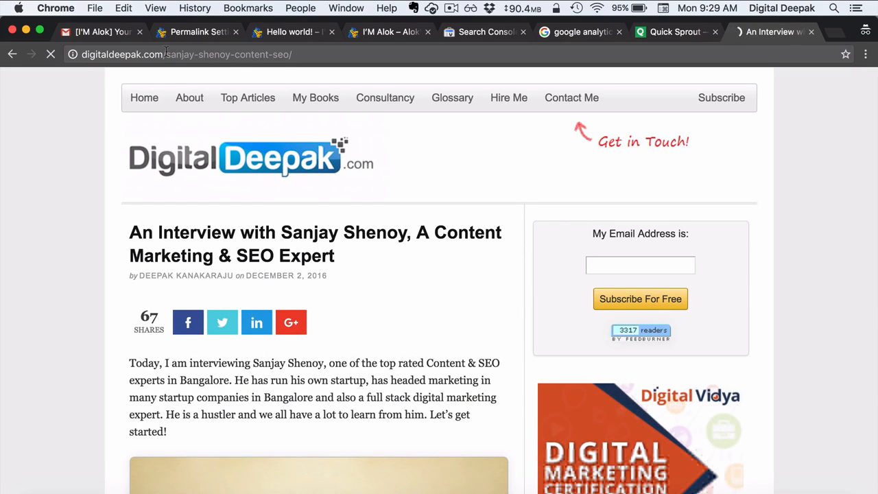
{"action": "left_click_drag", "start_coordinate": [166, 54], "coordinate": [302, 58]}
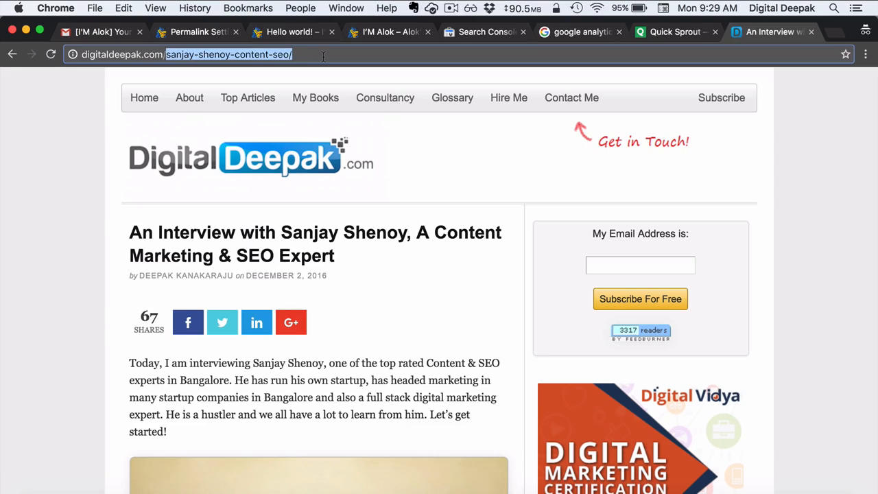
{"action": "left_click", "coordinate": [323, 57]}
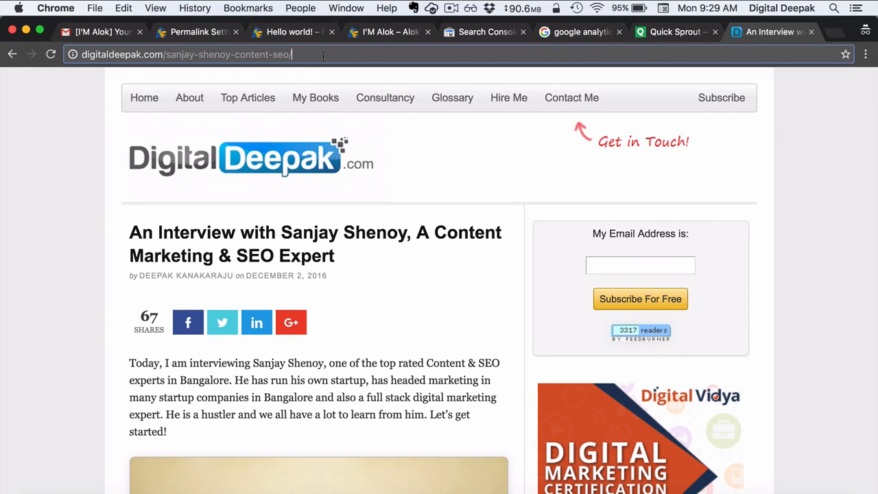
Step: Compare the example addresses of the common permalink options, including the Plain format, and save the Post name structure
{"action": "left_click", "coordinate": [215, 34]}
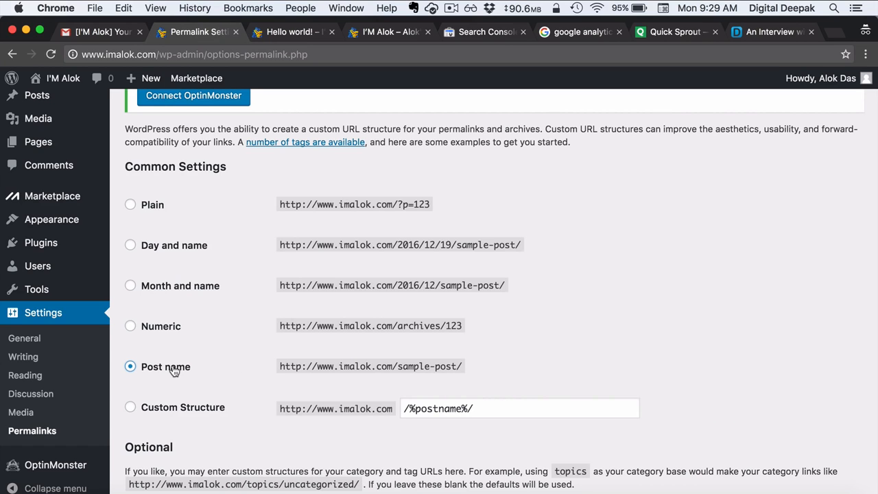
{"action": "scroll", "coordinate": [320, 374], "scroll_direction": "down", "scroll_amount": 2}
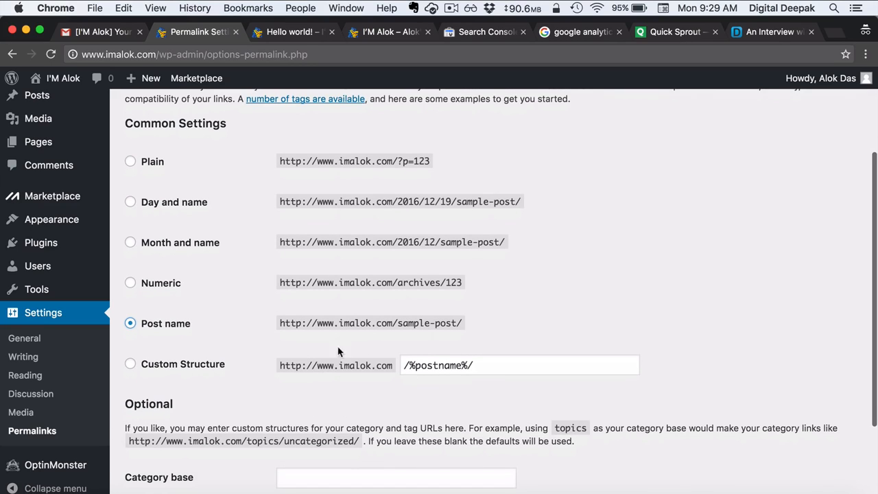
{"action": "scroll", "coordinate": [362, 329], "scroll_direction": "down", "scroll_amount": 2}
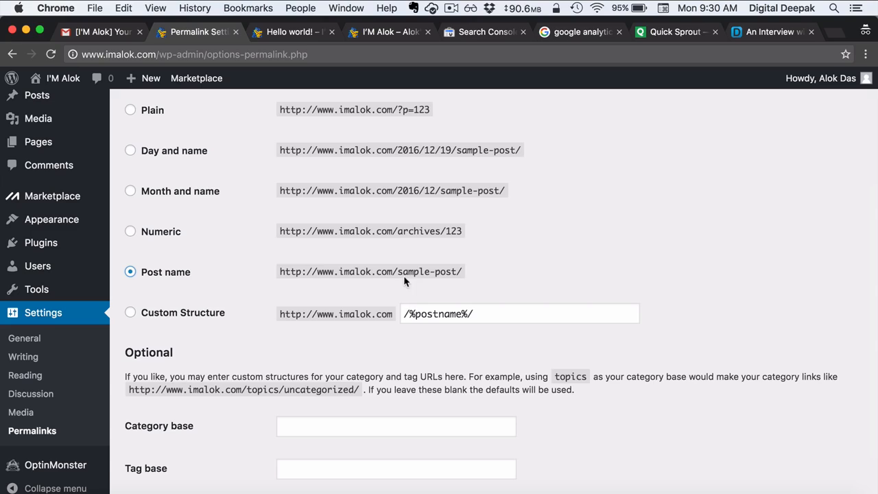
{"action": "scroll", "coordinate": [408, 286], "scroll_direction": "up", "scroll_amount": 1}
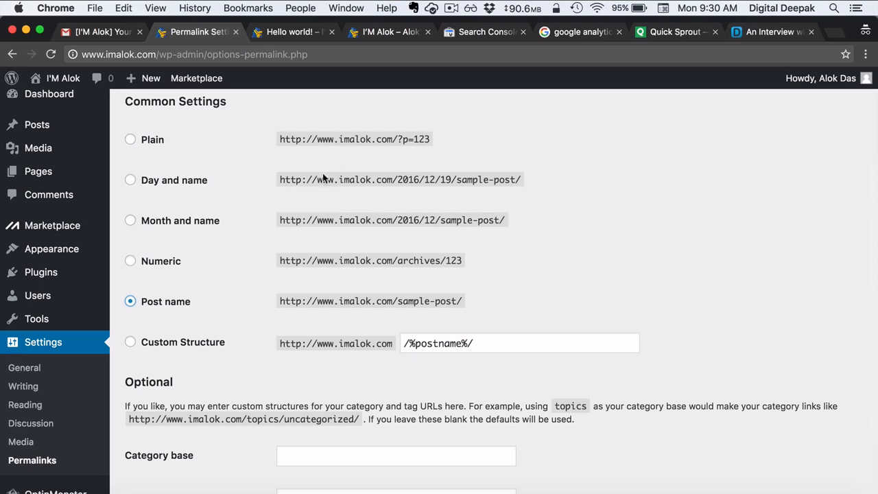
{"action": "scroll", "coordinate": [313, 245], "scroll_direction": "down", "scroll_amount": 4}
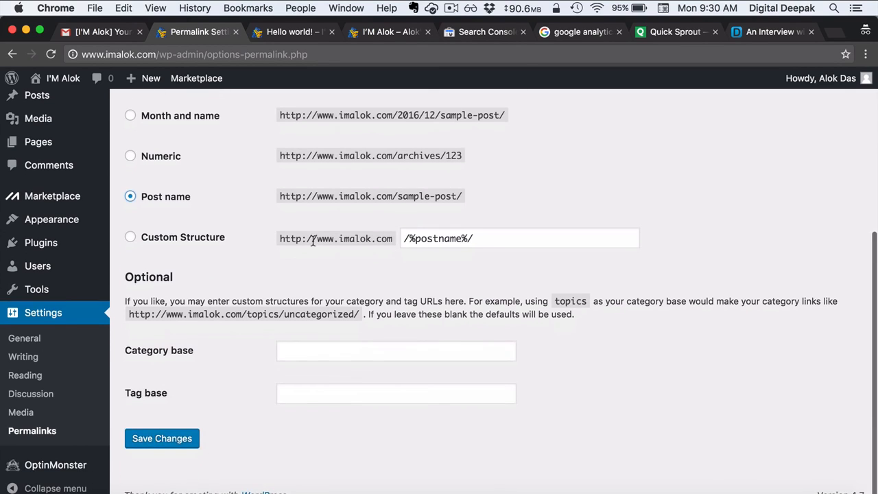
{"action": "scroll", "coordinate": [312, 245], "scroll_direction": "up", "scroll_amount": 3}
{"action": "scroll", "coordinate": [313, 244], "scroll_direction": "up", "scroll_amount": 3}
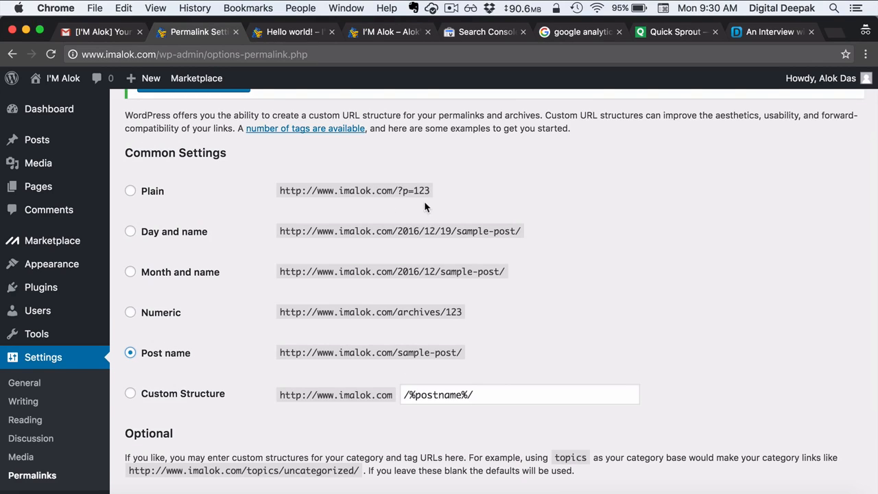
{"action": "left_click_drag", "start_coordinate": [399, 190], "coordinate": [446, 190]}
{"action": "left_click", "coordinate": [466, 192]}
{"action": "scroll", "coordinate": [466, 192], "scroll_direction": "down", "scroll_amount": 4}
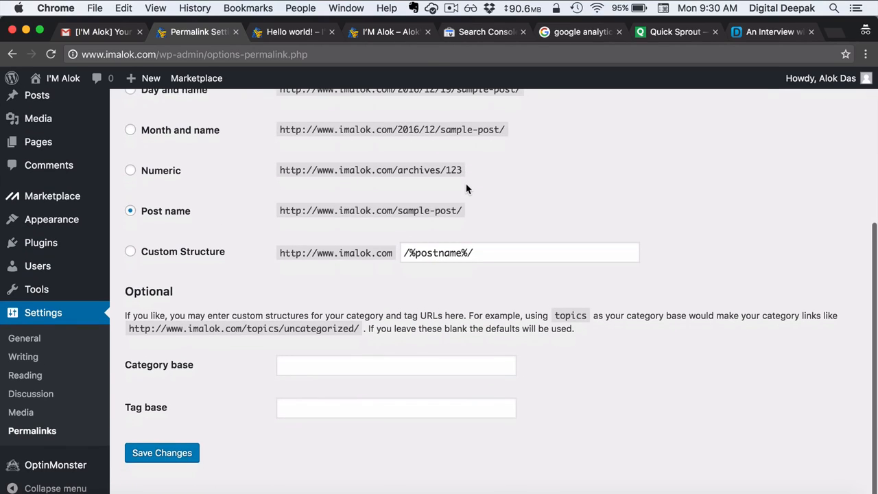
{"action": "left_click", "coordinate": [192, 458]}
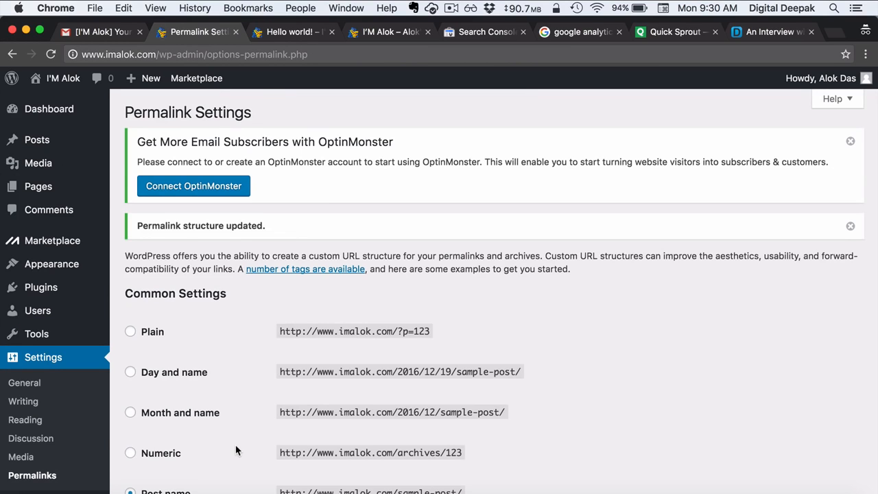
Step: Examine the sample-post part of the Post name example address in the permalink settings
{"action": "scroll", "coordinate": [236, 449], "scroll_direction": "down", "scroll_amount": 3}
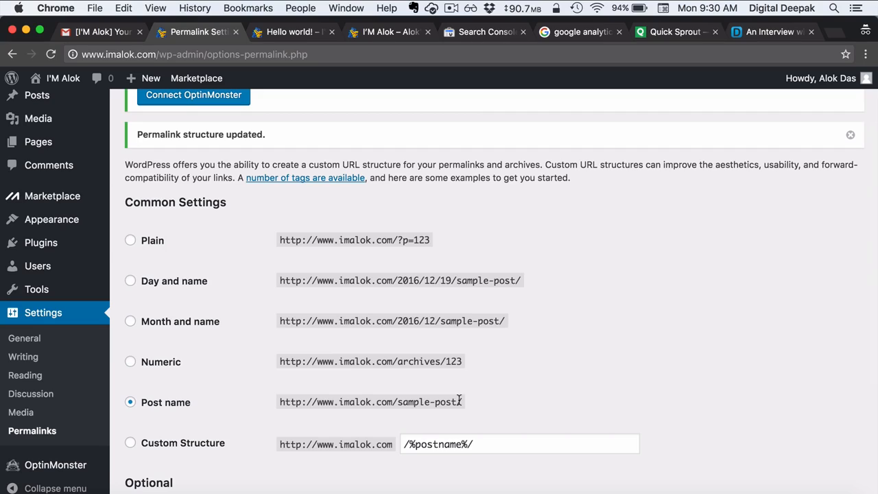
{"action": "left_click_drag", "start_coordinate": [461, 403], "coordinate": [398, 403]}
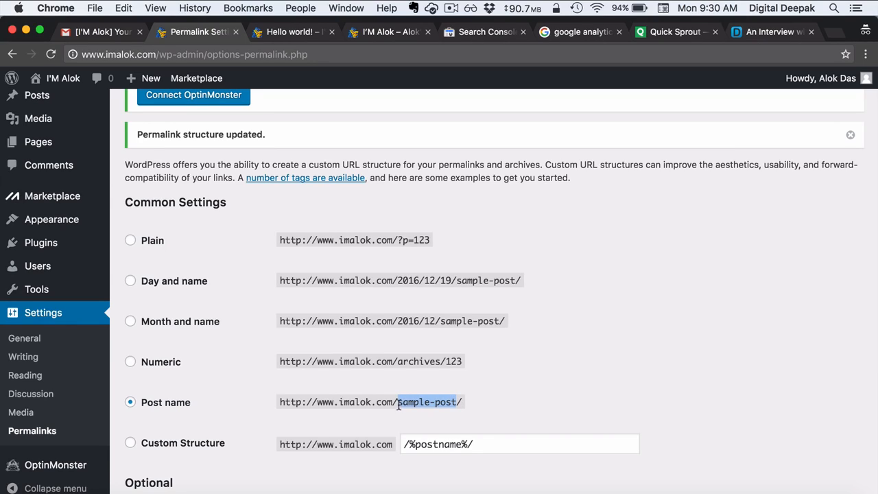
{"action": "left_click", "coordinate": [480, 390]}
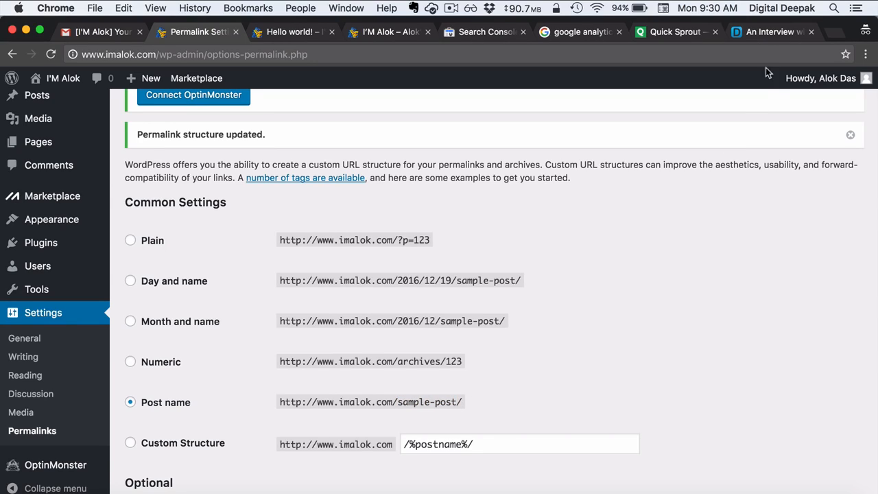
Step: Search Google for the full title of the interview article on the Digital Deepak blog
{"action": "left_click", "coordinate": [765, 38]}
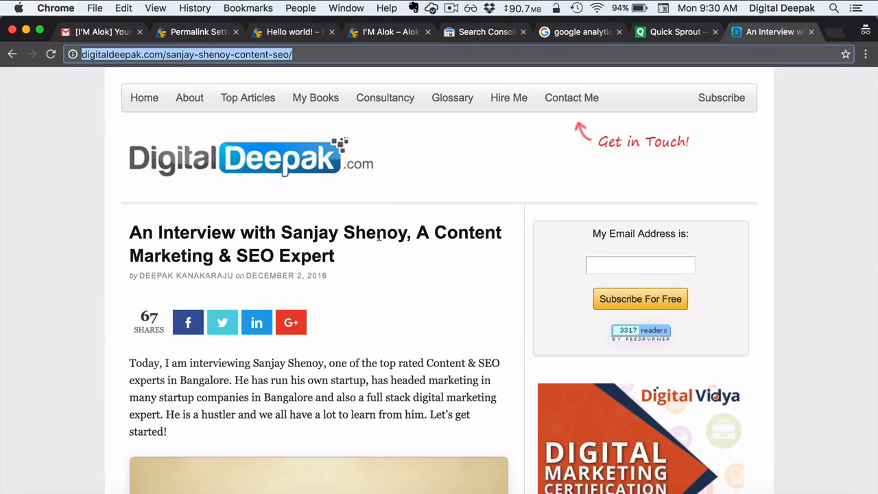
{"action": "left_click_drag", "start_coordinate": [352, 259], "coordinate": [123, 236]}
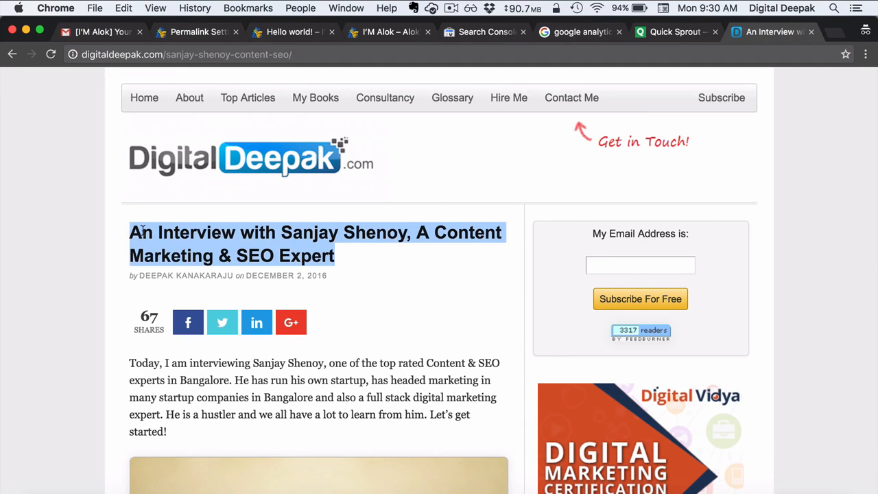
{"action": "right_click", "coordinate": [142, 232]}
{"action": "left_click", "coordinate": [196, 270]}
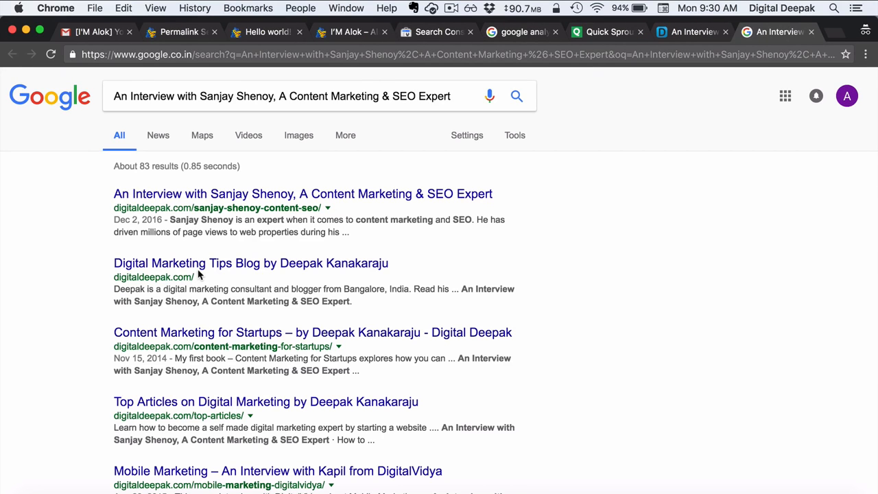
Step: Examine the keywords in the first result's address and description, and close the search results tab
{"action": "left_click_drag", "start_coordinate": [194, 207], "coordinate": [318, 207]}
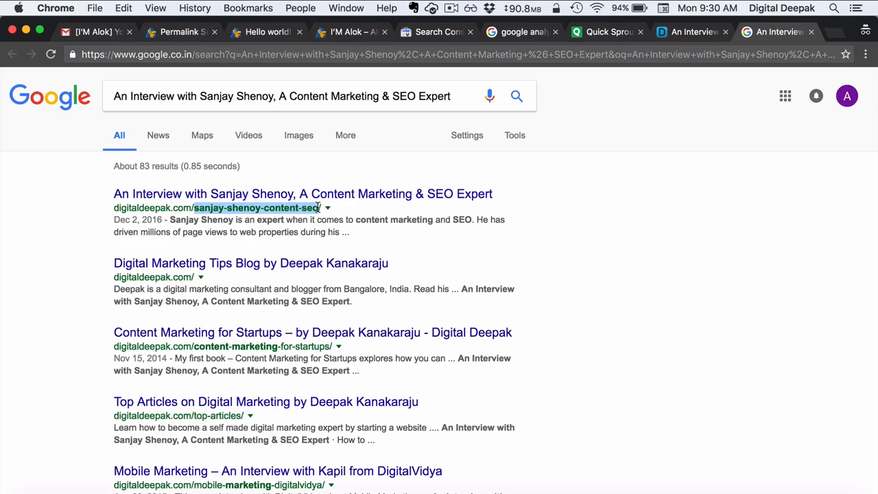
{"action": "left_click", "coordinate": [282, 228]}
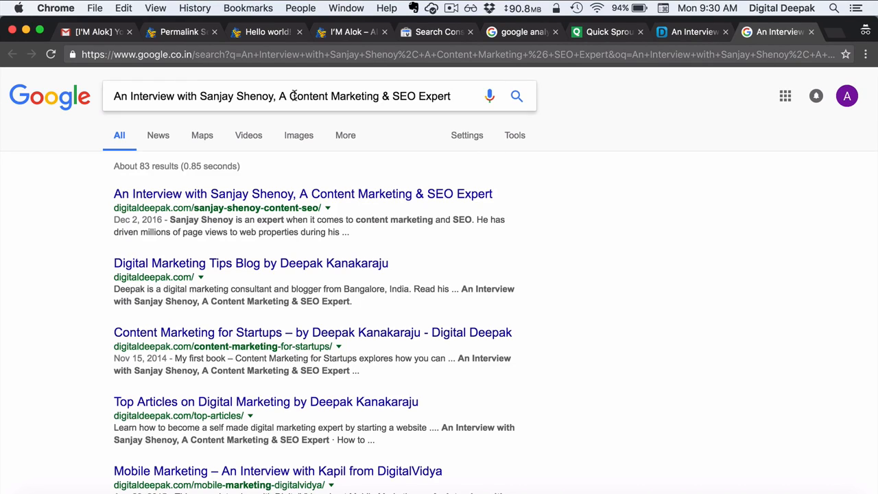
{"action": "left_click_drag", "start_coordinate": [170, 220], "coordinate": [233, 220]}
{"action": "double_click", "coordinate": [262, 219]}
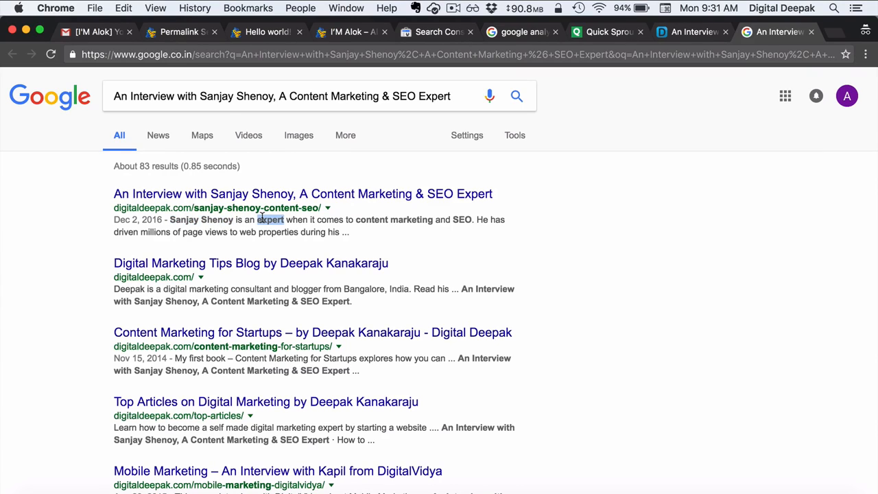
{"action": "left_click", "coordinate": [376, 228]}
{"action": "left_click", "coordinate": [811, 31]}
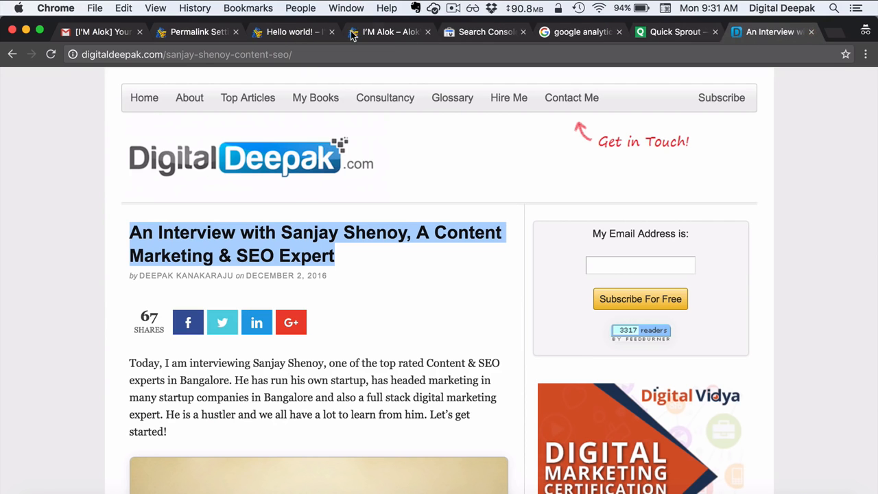
Step: Return to the open Hello world! post from the permalink settings and reload it to test its address
{"action": "left_click", "coordinate": [196, 32]}
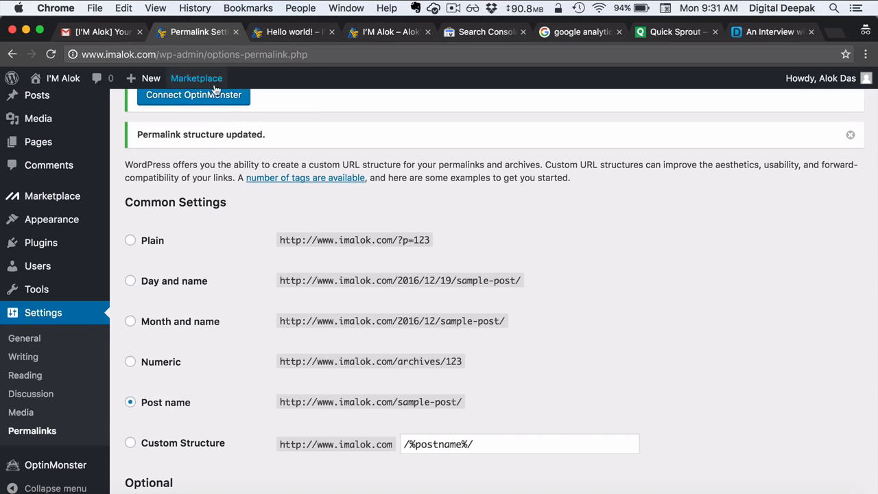
{"action": "scroll", "coordinate": [226, 130], "scroll_direction": "up", "scroll_amount": 3}
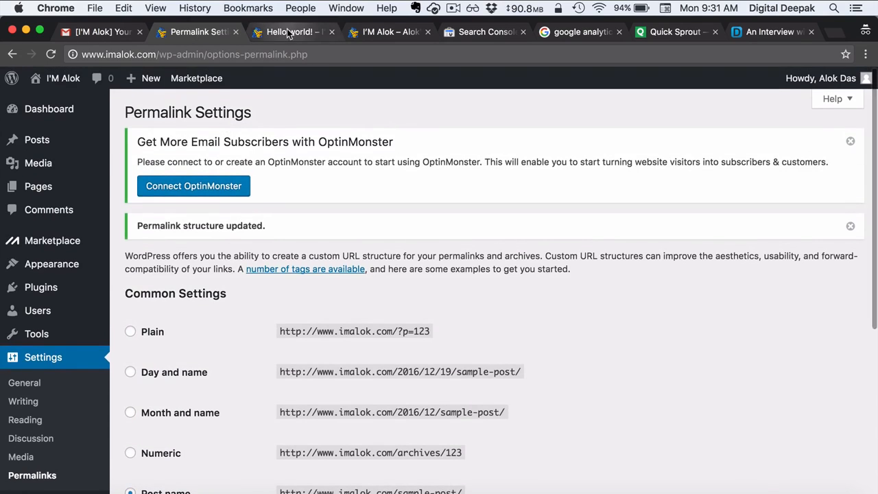
{"action": "left_click", "coordinate": [284, 31]}
{"action": "left_click", "coordinate": [50, 79]}
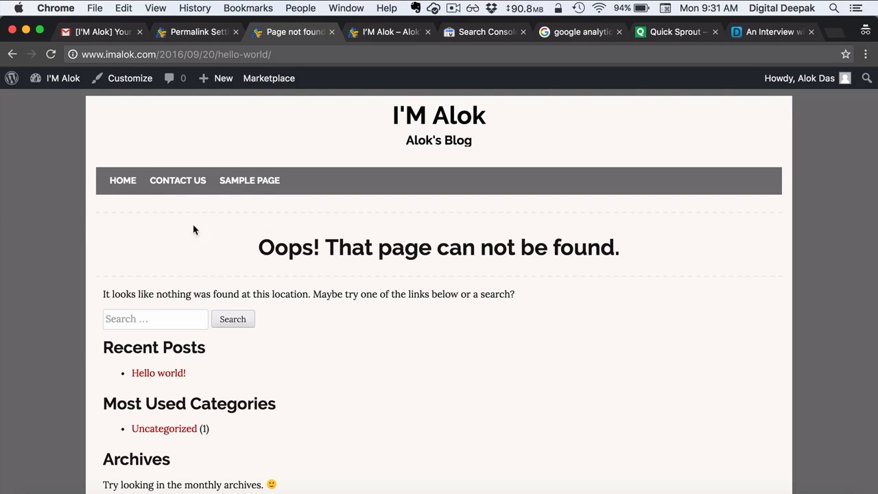
Step: Reopen the Hello world! post from the site's home page and compare its address ending with the post title
{"action": "left_click", "coordinate": [126, 183]}
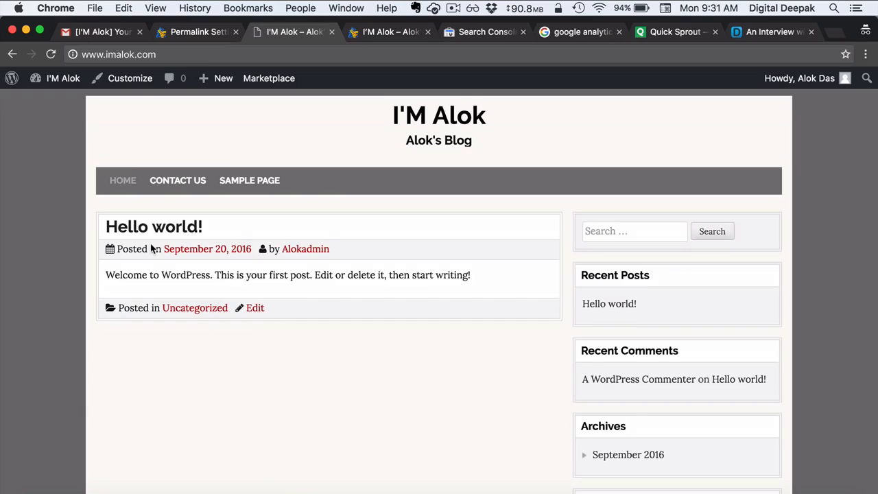
{"action": "left_click", "coordinate": [184, 236]}
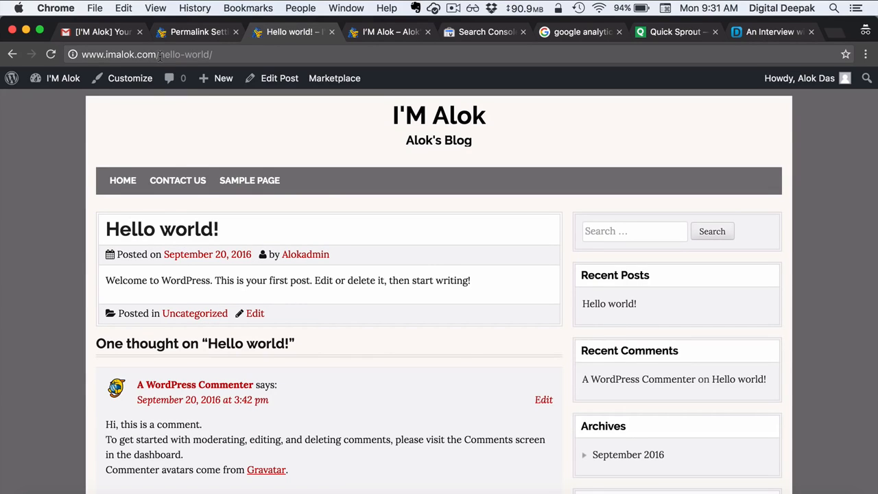
{"action": "left_click_drag", "start_coordinate": [159, 57], "coordinate": [219, 57]}
{"action": "left_click", "coordinate": [239, 56]}
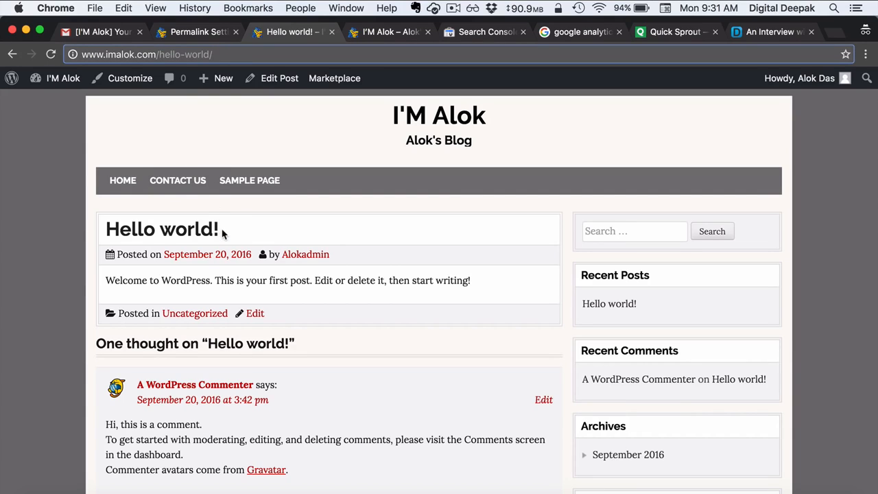
{"action": "left_click_drag", "start_coordinate": [224, 234], "coordinate": [110, 223]}
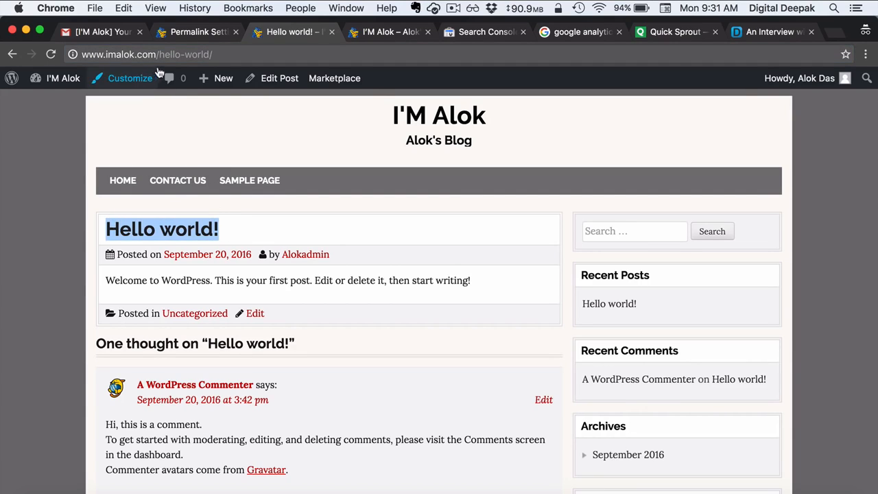
{"action": "left_click", "coordinate": [166, 56]}
{"action": "left_click", "coordinate": [75, 118]}
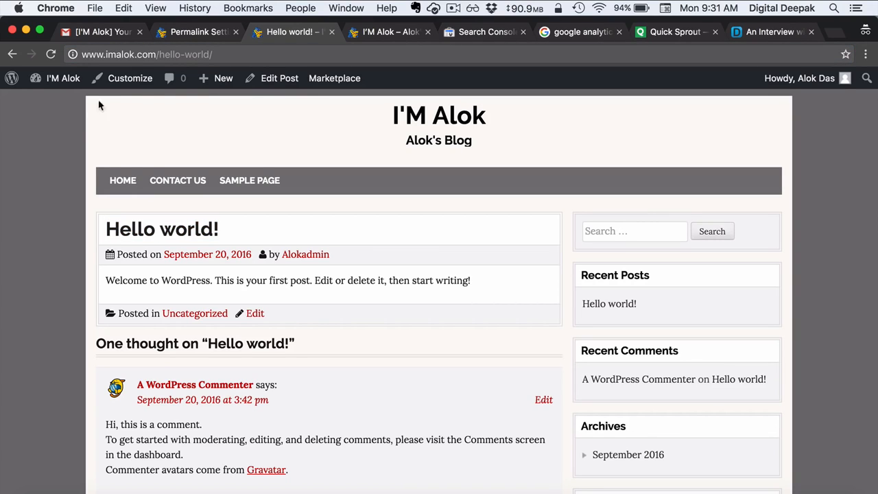
Step: Mark the "www Version?" and "Permalinks" tasks as completed in the Gmail task list
{"action": "left_click", "coordinate": [89, 33]}
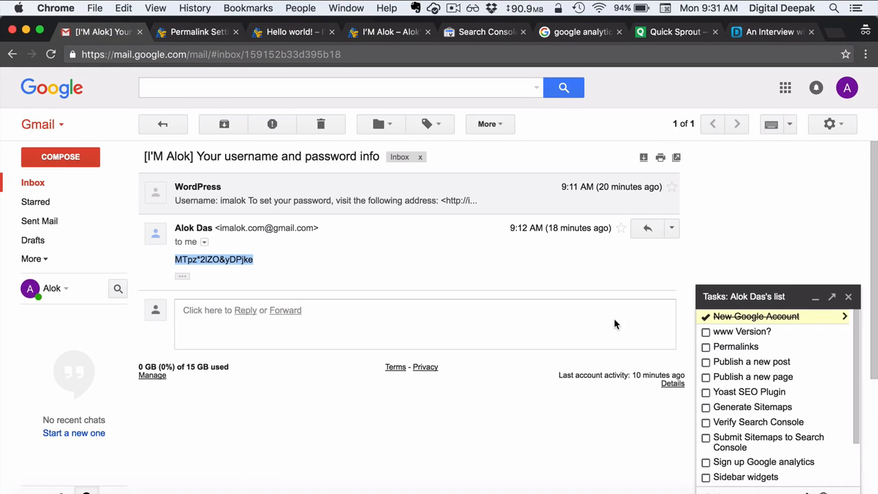
{"action": "left_click", "coordinate": [707, 332]}
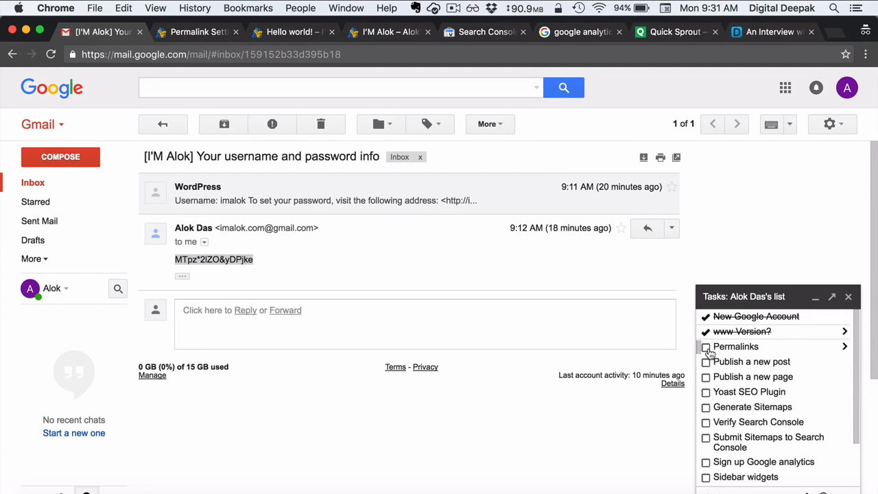
{"action": "left_click", "coordinate": [707, 347]}
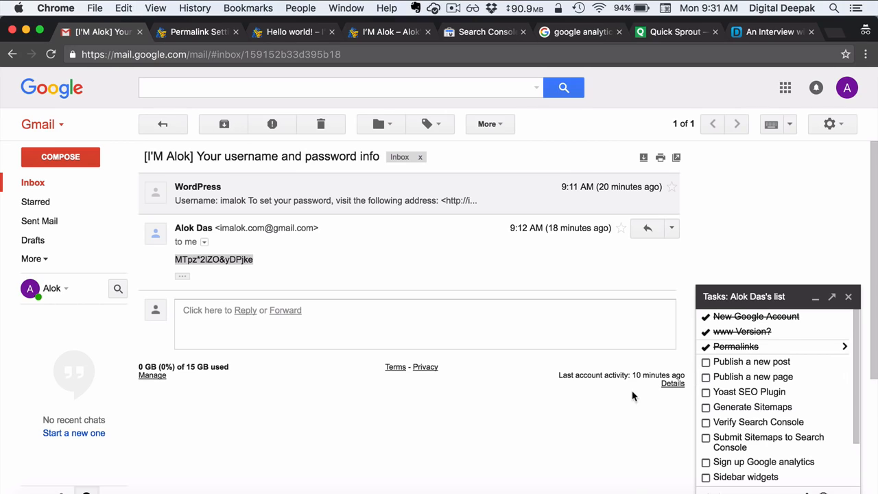
Step: Search Google for "benefits of wordpress" in a new browser tab and skim the results
{"action": "left_click", "coordinate": [834, 38]}
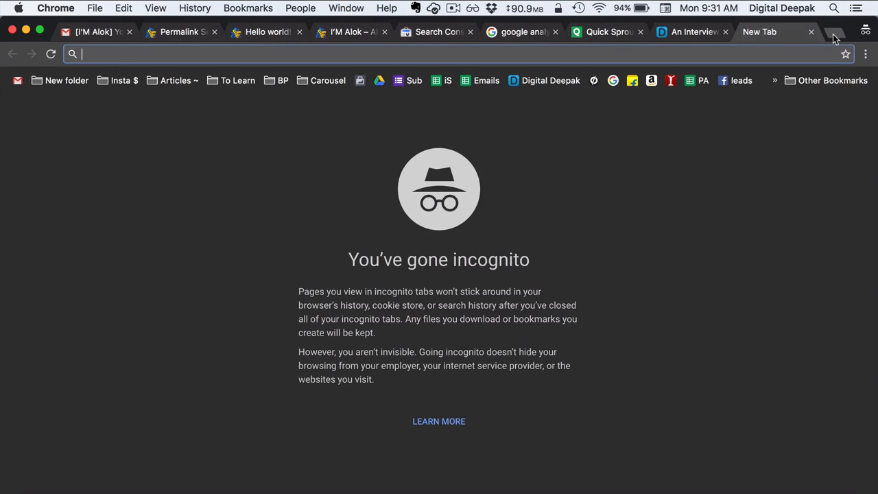
{"action": "type", "text": "bene"}
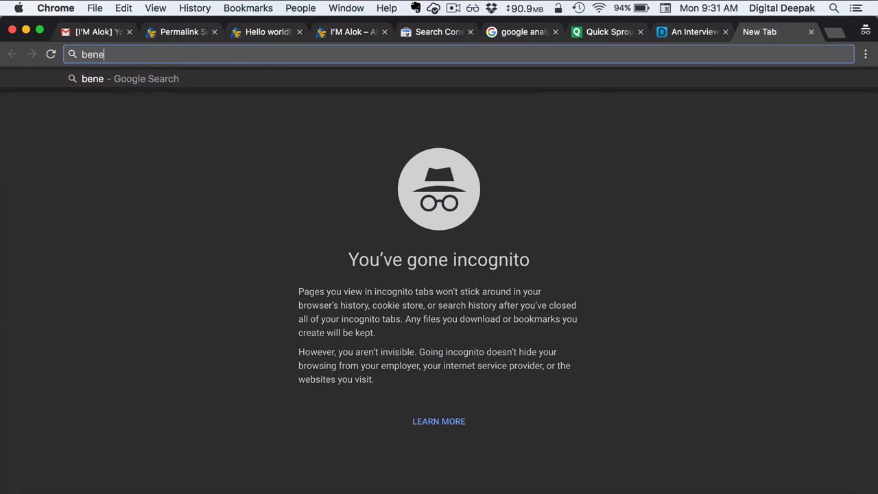
{"action": "type", "text": "fits of wordp"}
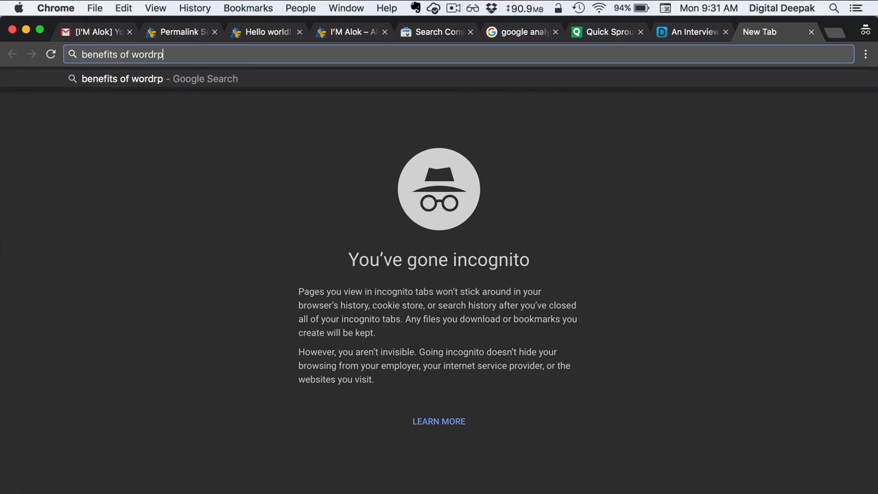
{"action": "key", "text": "BackSpace"}
{"action": "type", "text": "press"}
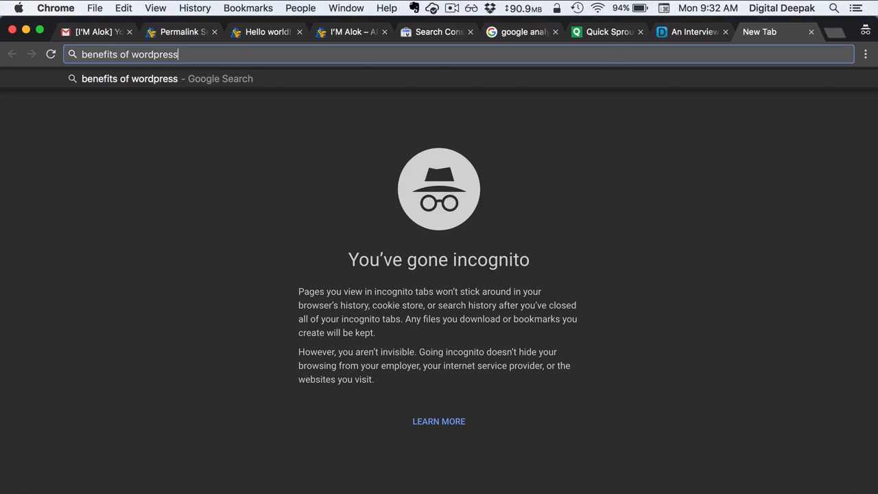
{"action": "key", "text": "Return"}
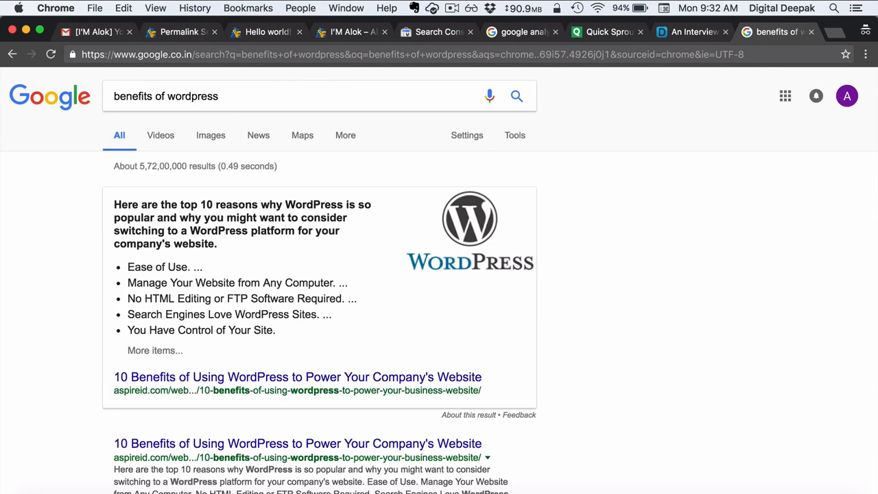
{"action": "scroll", "coordinate": [414, 300], "scroll_direction": "down", "scroll_amount": 2}
{"action": "scroll", "coordinate": [414, 299], "scroll_direction": "down", "scroll_amount": 5}
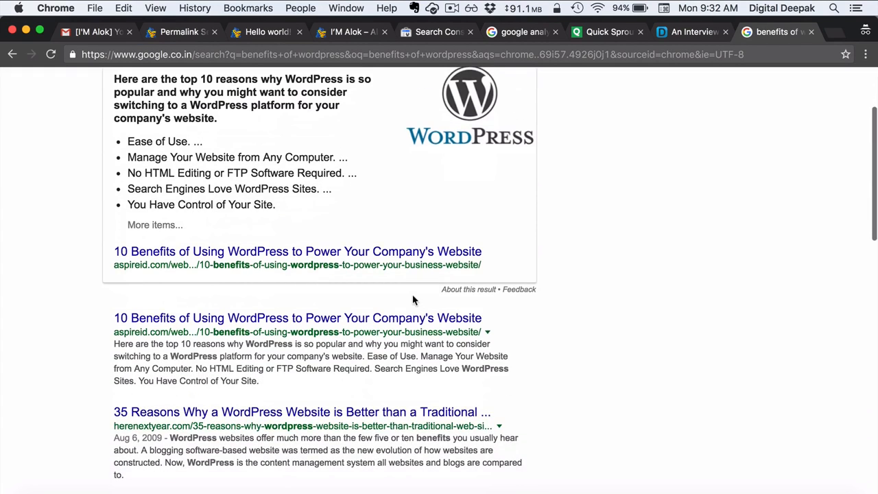
{"action": "scroll", "coordinate": [414, 299], "scroll_direction": "up", "scroll_amount": 6}
Step: Refine the search to "benefits of wordpress wikipedia" and open the English Wikipedia article on WordPress
{"action": "left_click", "coordinate": [305, 103]}
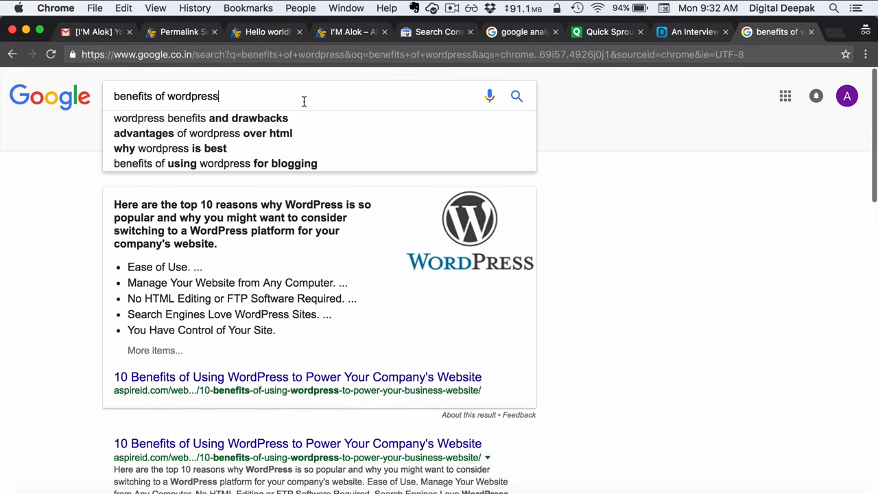
{"action": "type", "text": "wikip"}
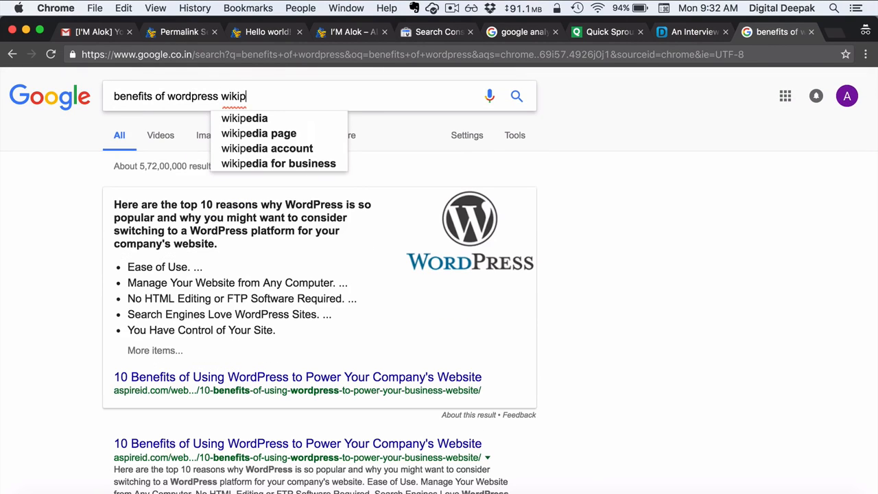
{"action": "type", "text": "edia"}
{"action": "key", "text": "Return"}
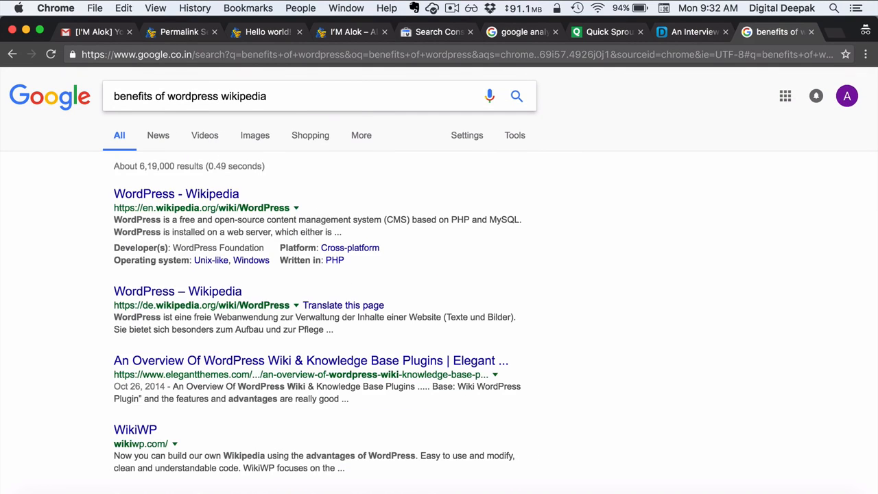
{"action": "left_click", "coordinate": [212, 196]}
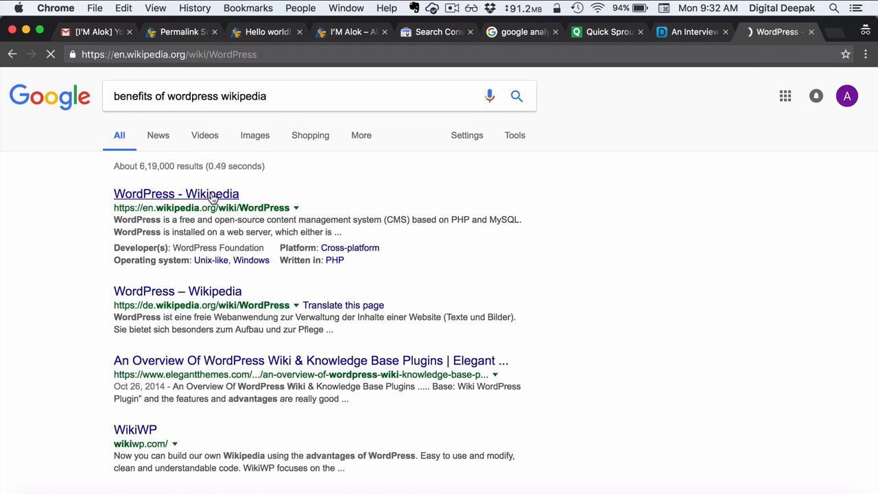
Step: Copy the entire first introductory paragraph of the WordPress article, ending with reference [9]
{"action": "scroll", "coordinate": [213, 199], "scroll_direction": "down", "scroll_amount": 2}
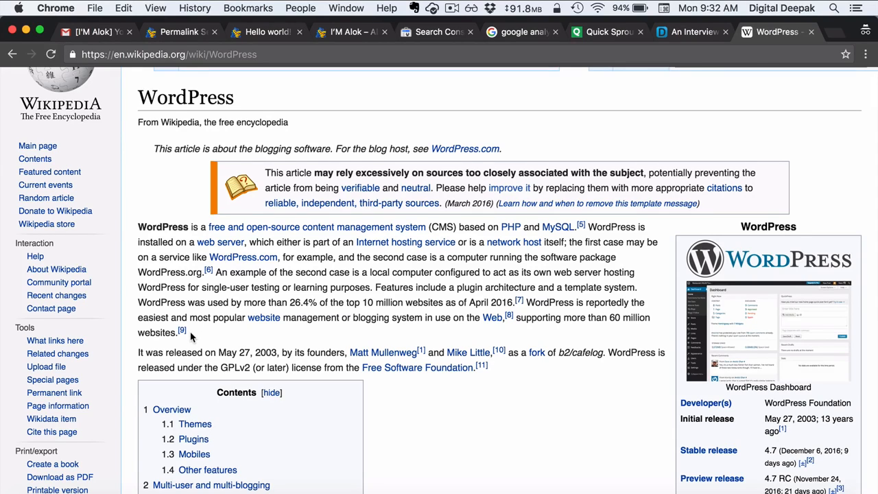
{"action": "left_click_drag", "start_coordinate": [190, 335], "coordinate": [135, 226]}
{"action": "key", "text": "super+c"}
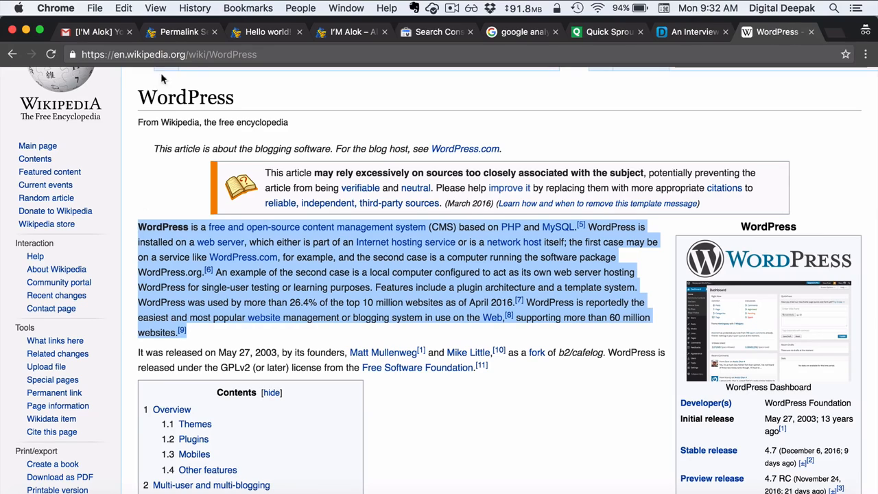
Step: Return to the WordPress dashboard and start a new post
{"action": "left_click", "coordinate": [183, 34]}
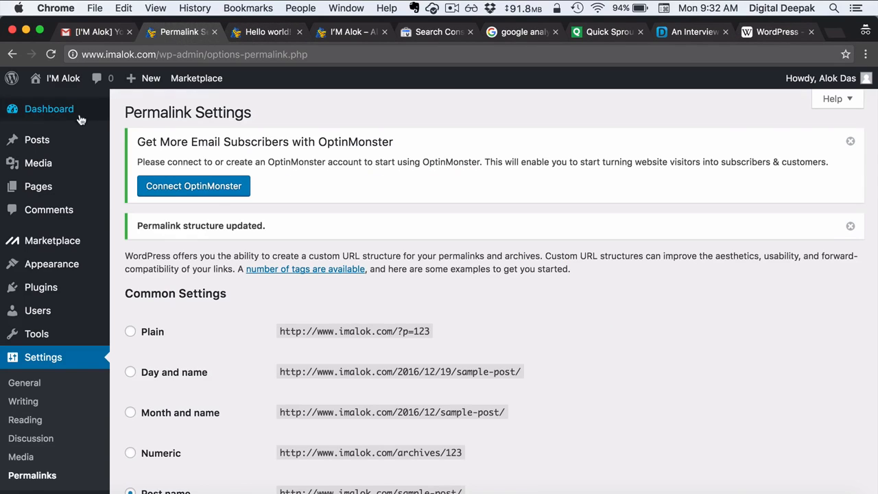
{"action": "mouse_move", "coordinate": [74, 146]}
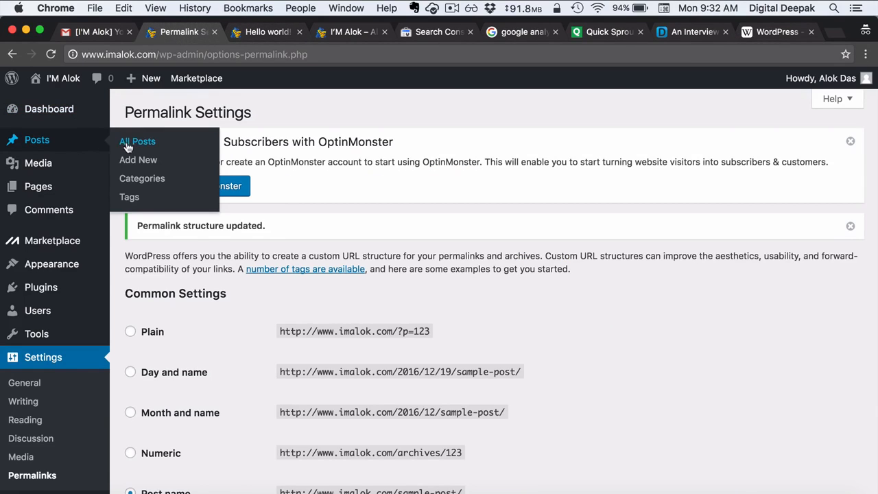
{"action": "left_click", "coordinate": [135, 167]}
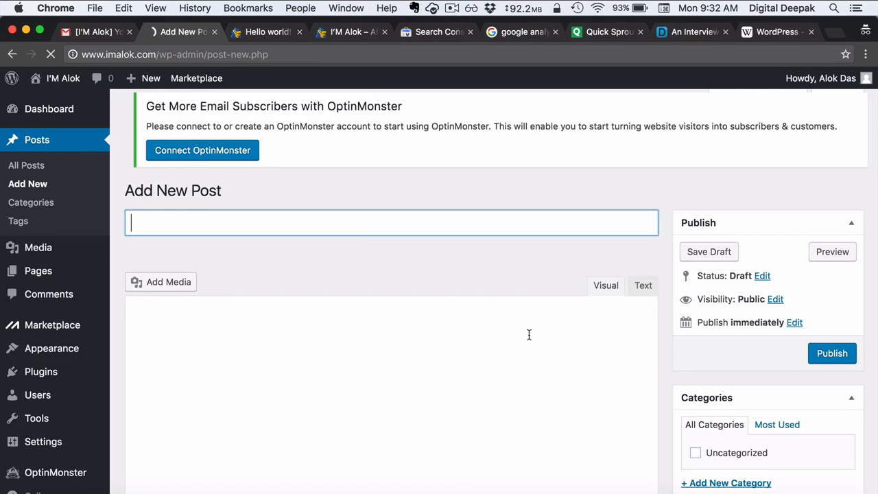
{"action": "scroll", "coordinate": [530, 350], "scroll_direction": "down", "scroll_amount": 1}
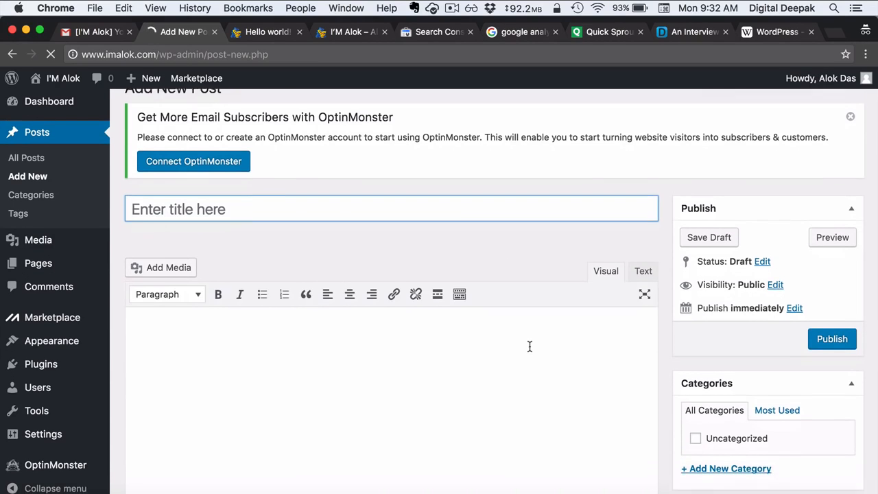
{"action": "left_click", "coordinate": [543, 317]}
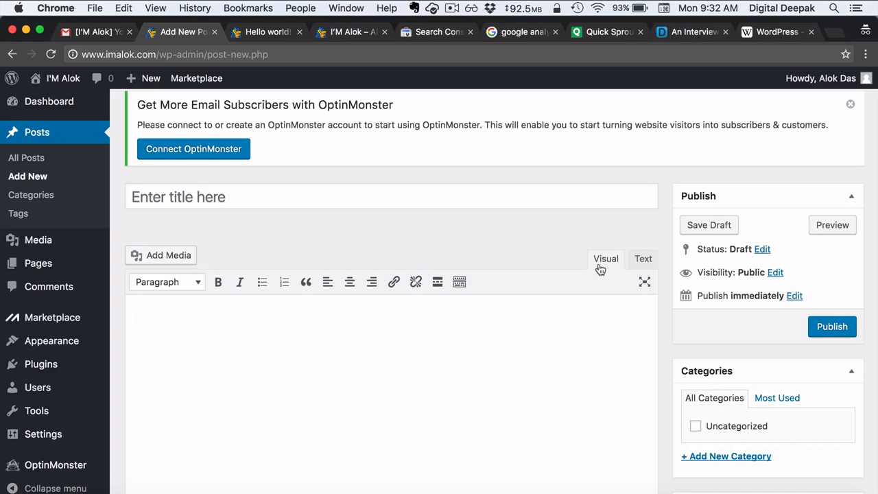
Step: Paste the copied paragraph into the post body in Text mode and return the editor to Visual mode
{"action": "scroll", "coordinate": [600, 268], "scroll_direction": "down", "scroll_amount": 1}
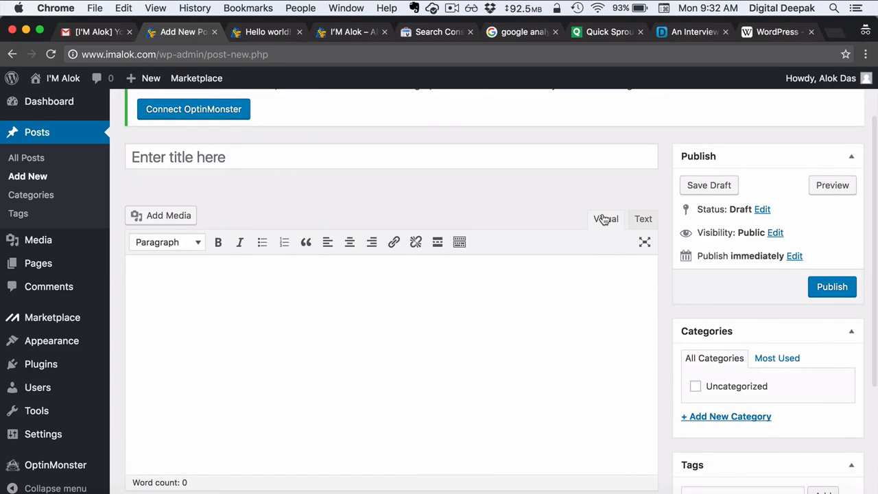
{"action": "left_click", "coordinate": [643, 222]}
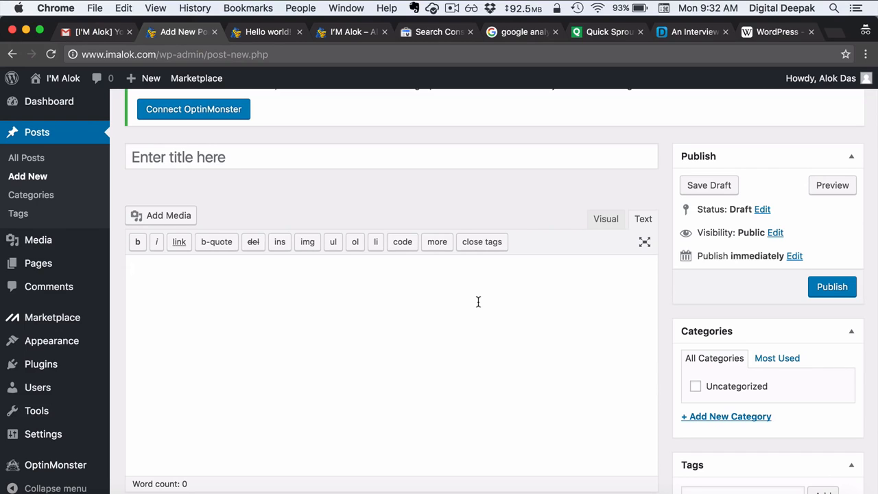
{"action": "key", "text": "super+v"}
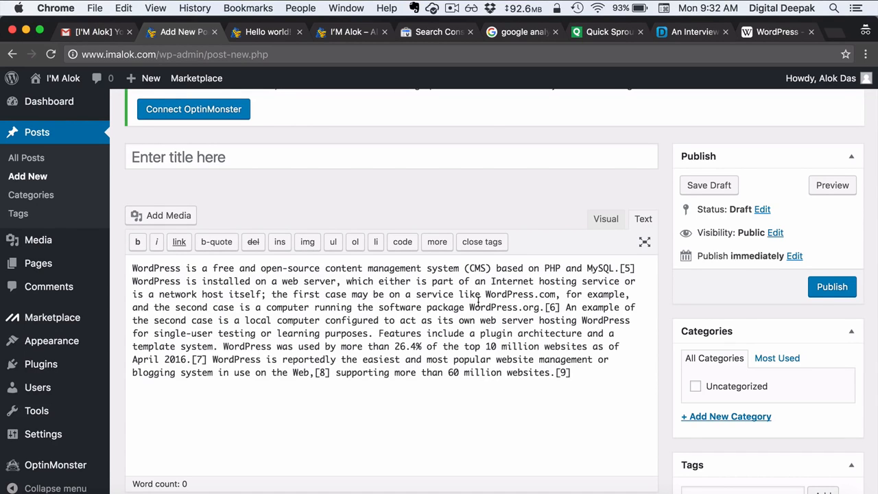
{"action": "left_click", "coordinate": [604, 220]}
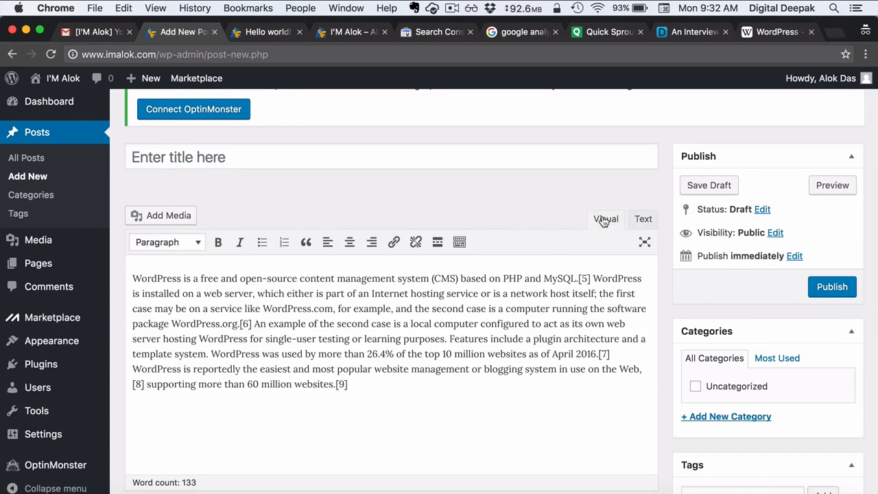
Step: Title the post "What is WordPress?" and save it as a draft
{"action": "left_click", "coordinate": [232, 153]}
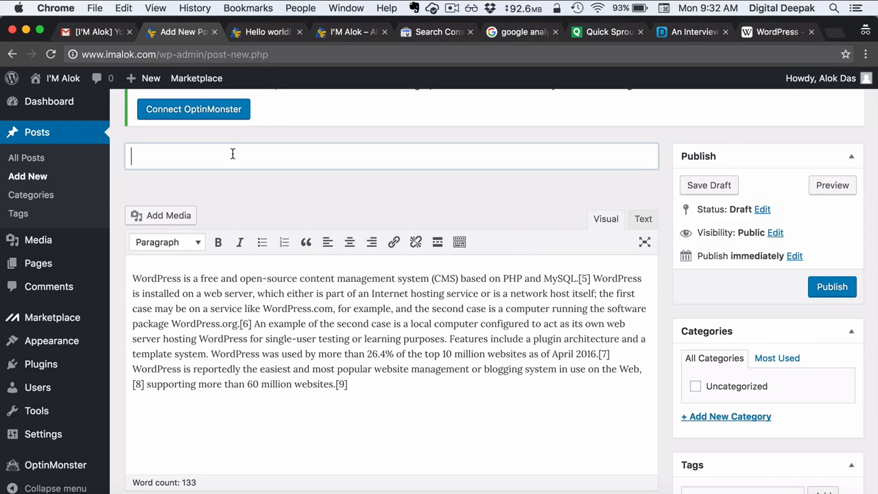
{"action": "type", "text": "What "}
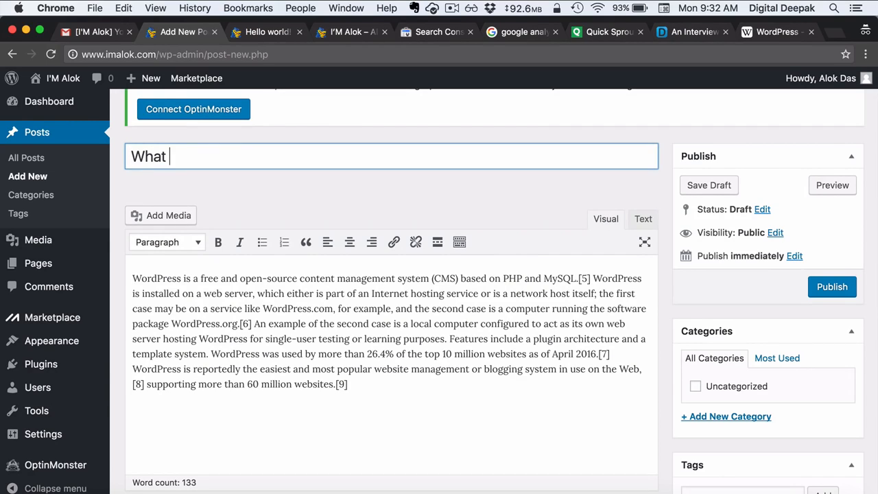
{"action": "type", "text": "is WordP"}
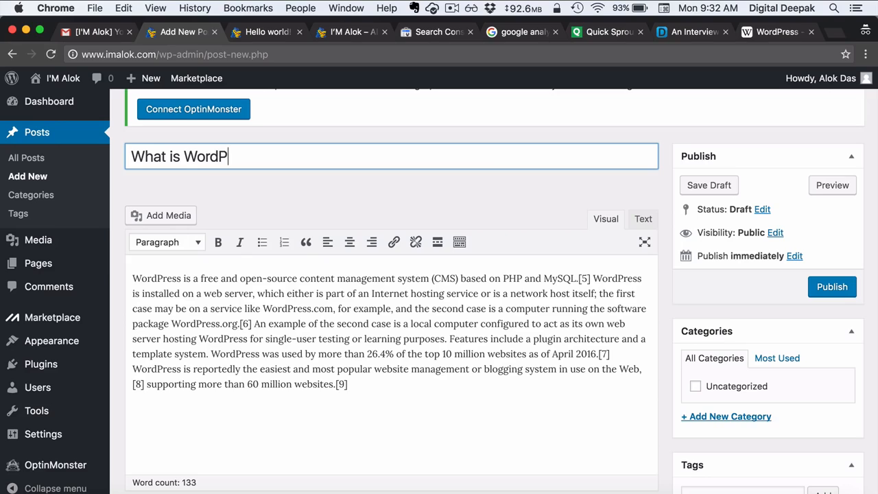
{"action": "type", "text": "ress?"}
{"action": "left_click", "coordinate": [313, 133]}
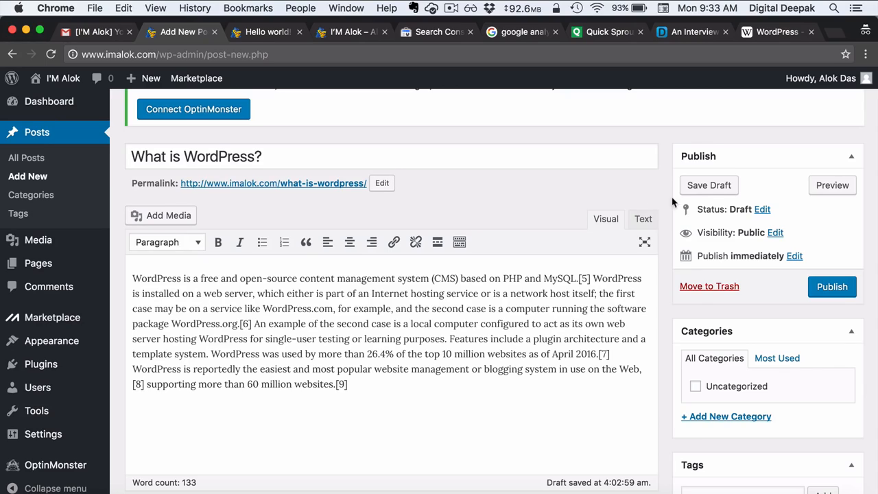
{"action": "left_click", "coordinate": [699, 196]}
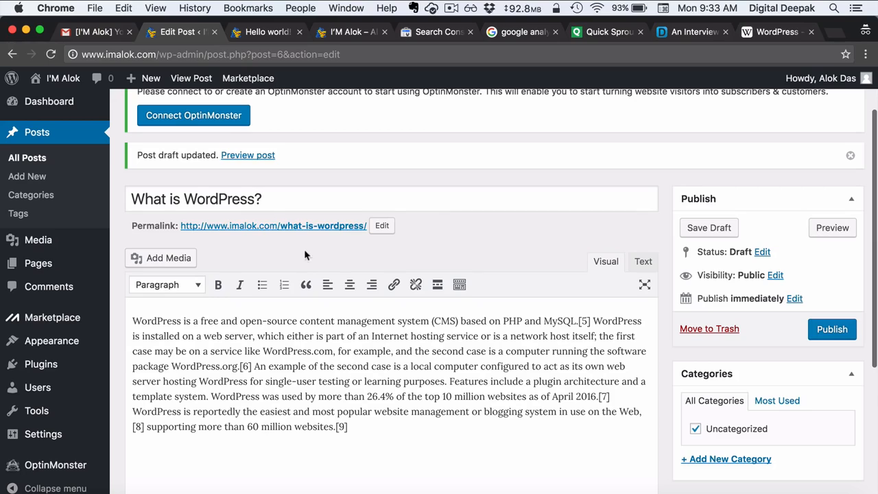
Step: Shorten the post's permalink slug to "wordpress" and confirm it
{"action": "left_click", "coordinate": [383, 226]}
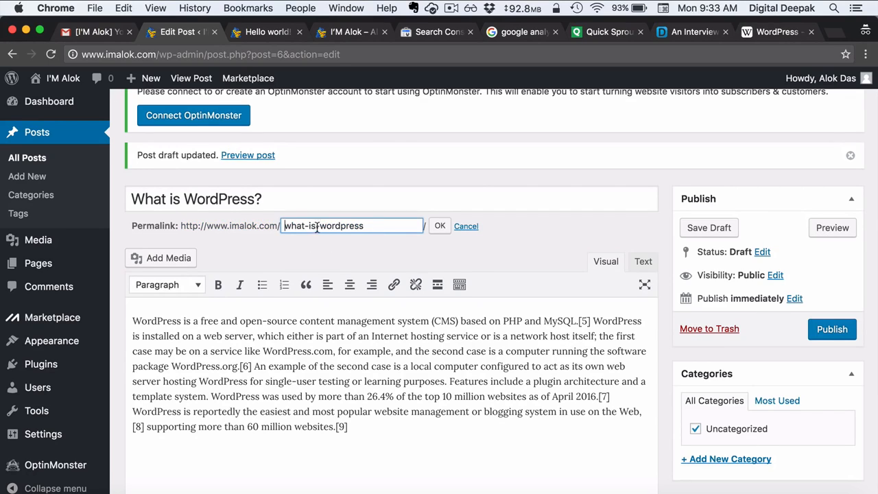
{"action": "left_click", "coordinate": [317, 226]}
{"action": "key", "text": "BackSpace"}
{"action": "key", "text": "BackSpace"}
{"action": "key", "text": "BackSpace"}
{"action": "key", "text": "BackSpace"}
{"action": "key", "text": "BackSpace"}
{"action": "key", "text": "BackSpace"}
{"action": "key", "text": "BackSpace"}
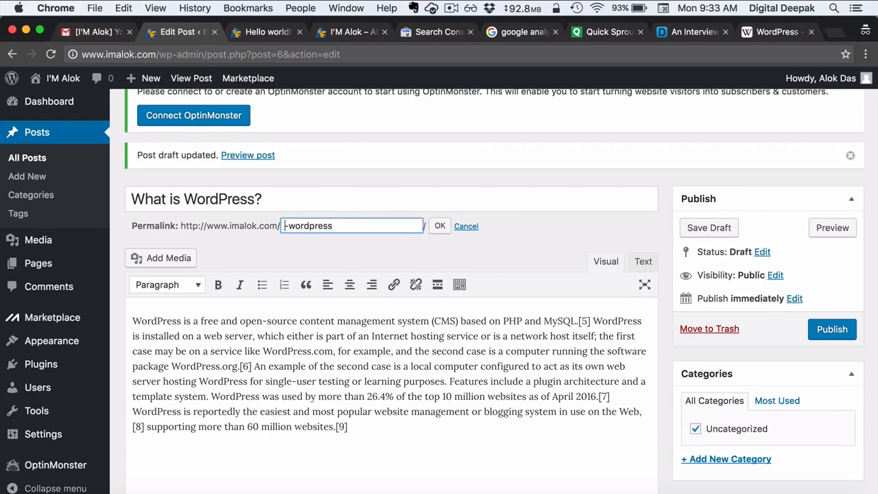
{"action": "key", "text": "BackSpace"}
{"action": "left_click", "coordinate": [440, 226]}
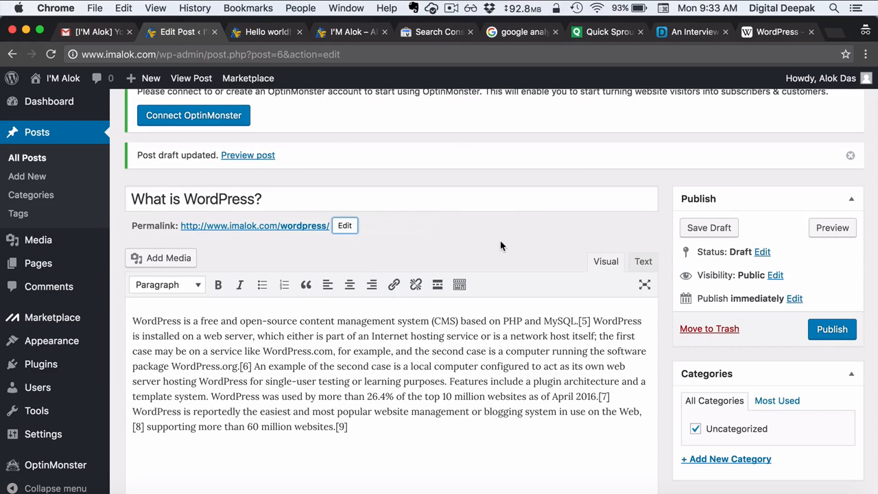
Step: Create a new category named "General" for the post and unassign the Uncategorized category
{"action": "scroll", "coordinate": [645, 267], "scroll_direction": "down", "scroll_amount": 2}
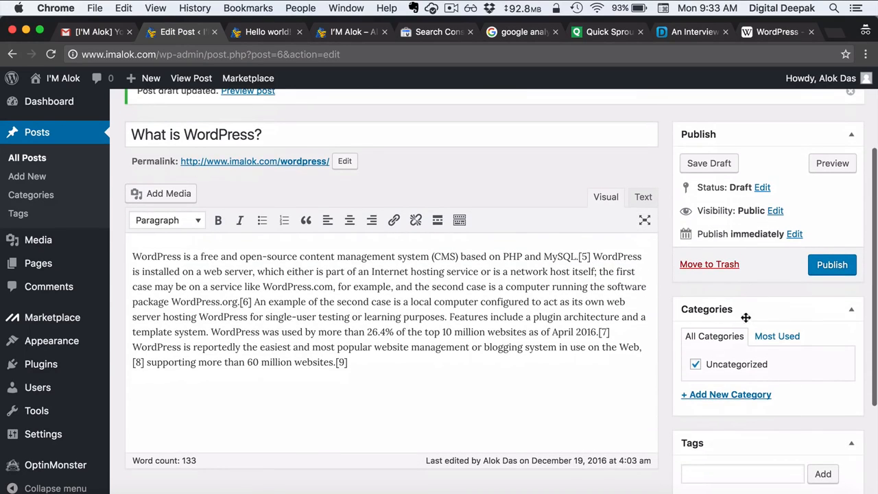
{"action": "left_click", "coordinate": [693, 395]}
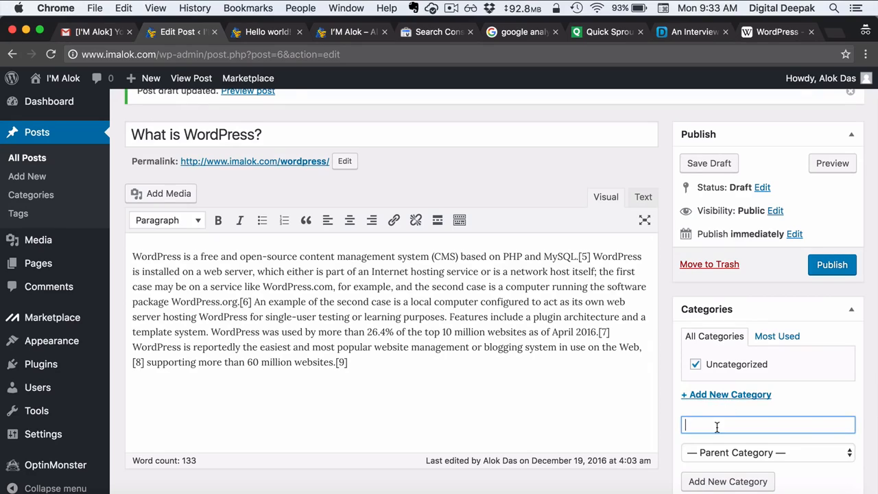
{"action": "type", "text": "General"}
{"action": "left_click", "coordinate": [730, 481]}
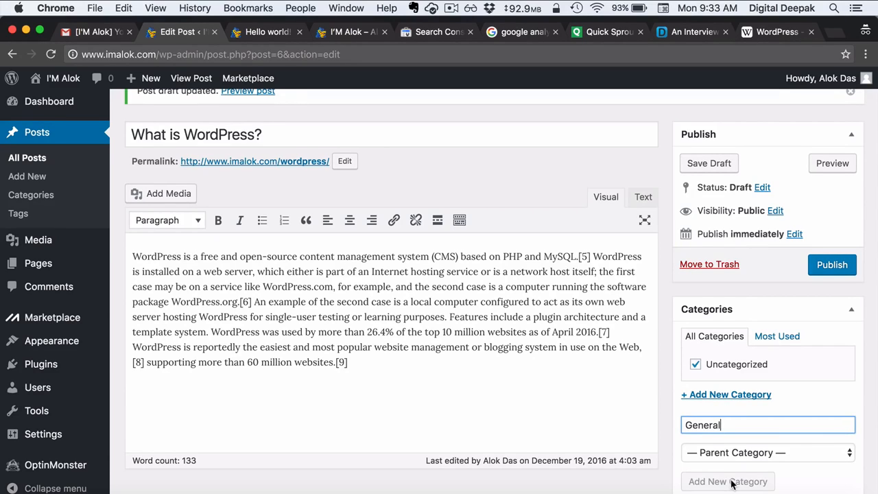
{"action": "left_click", "coordinate": [696, 381]}
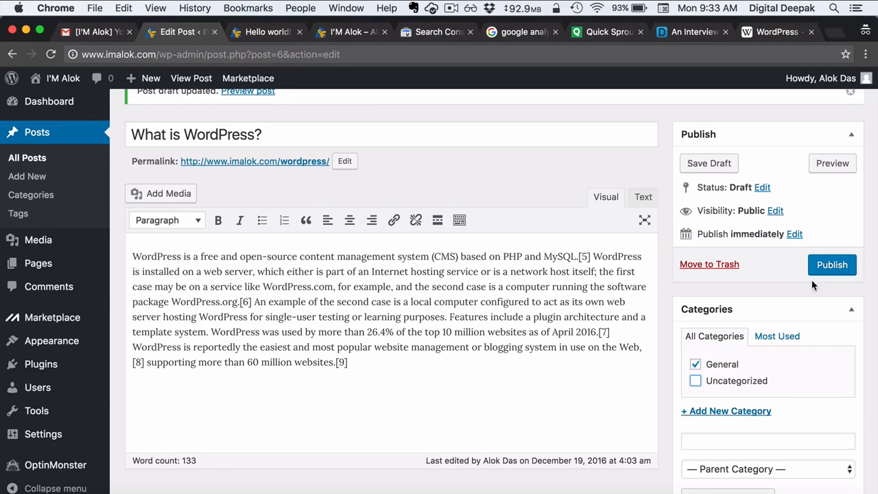
Step: Publish the "What is WordPress?" post and dismiss the OptinMonster notice
{"action": "left_click", "coordinate": [829, 274]}
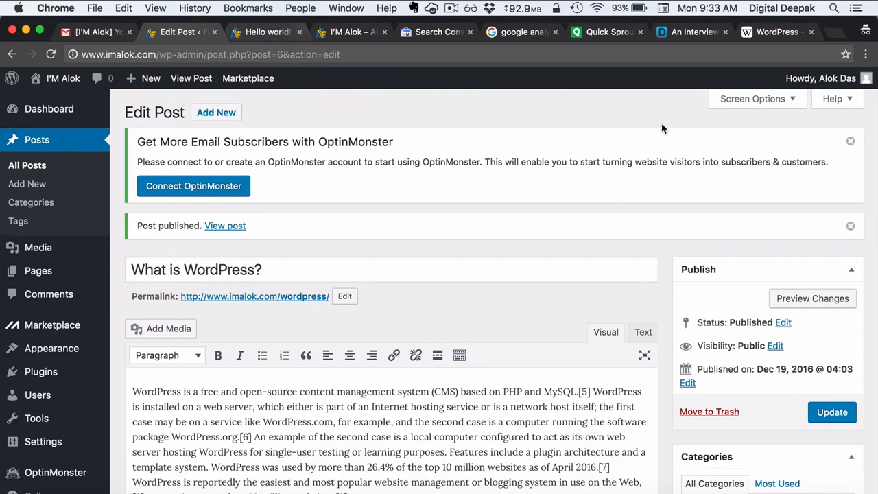
{"action": "left_click", "coordinate": [851, 142]}
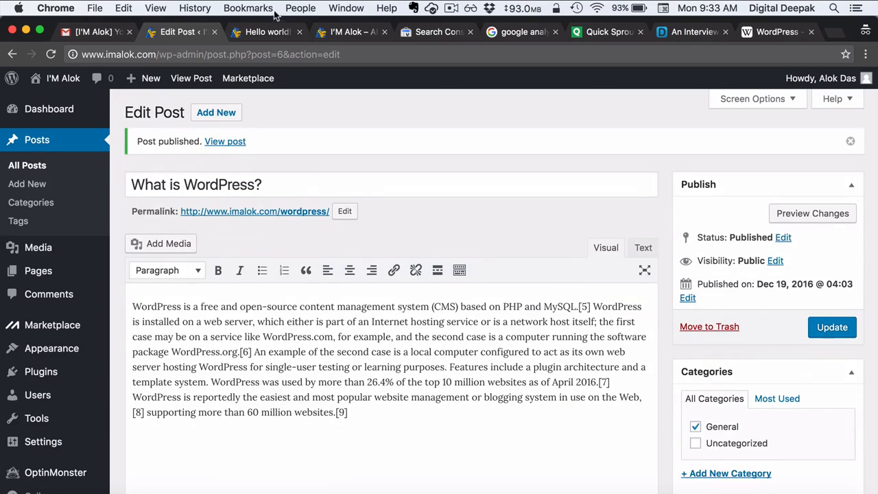
Step: Load the live site's home page, open the "What is WordPress?" post and check its content and address
{"action": "left_click", "coordinate": [264, 32]}
{"action": "left_click", "coordinate": [233, 54]}
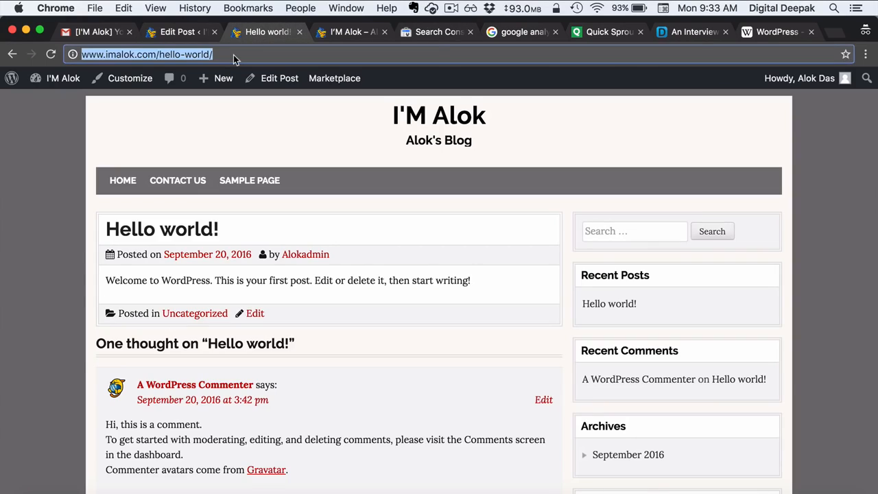
{"action": "key", "text": "Return"}
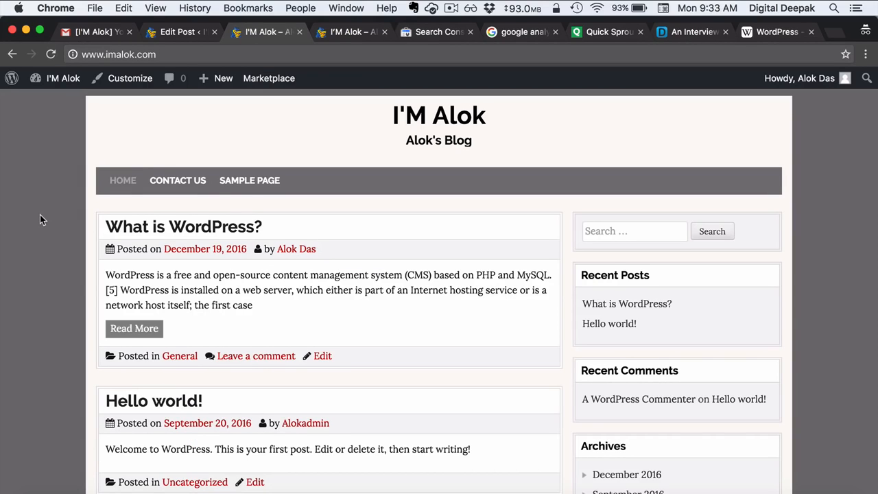
{"action": "scroll", "coordinate": [40, 214], "scroll_direction": "down", "scroll_amount": 2}
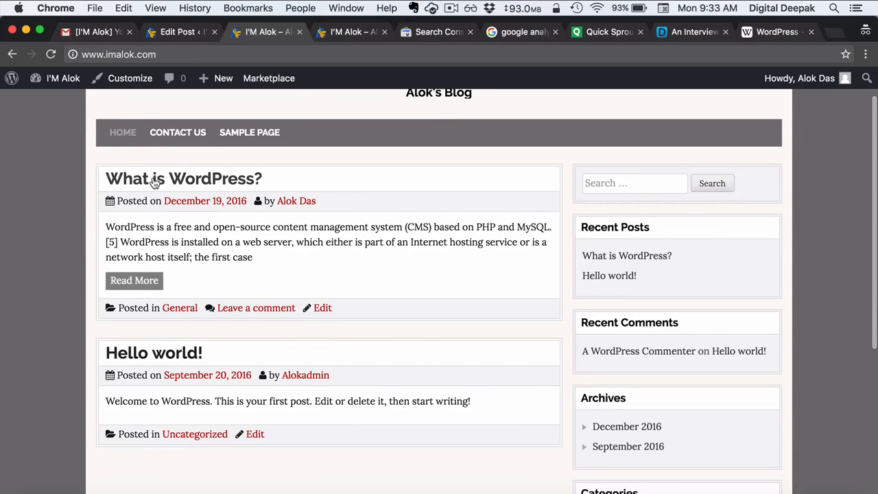
{"action": "left_click", "coordinate": [131, 184]}
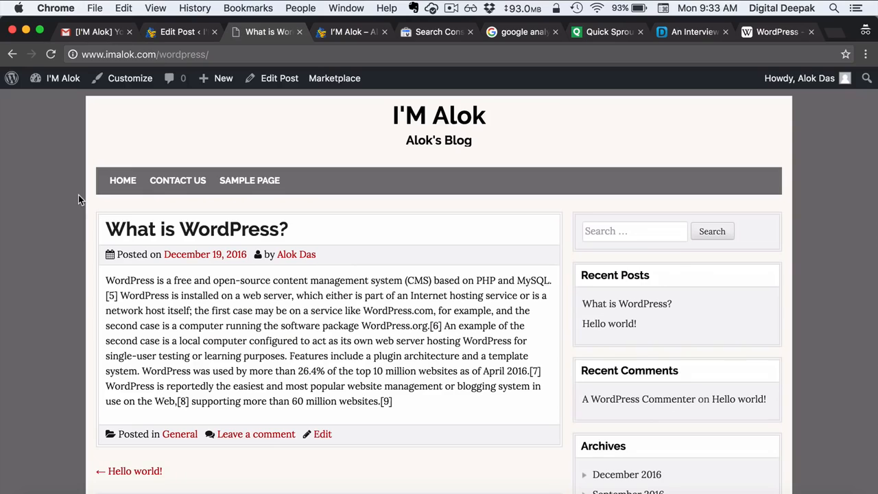
{"action": "scroll", "coordinate": [140, 203], "scroll_direction": "down", "scroll_amount": 3}
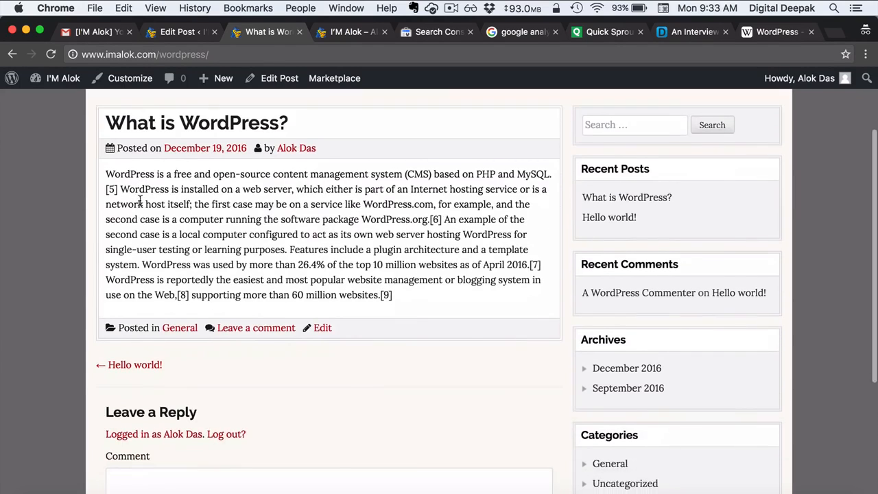
{"action": "scroll", "coordinate": [141, 202], "scroll_direction": "up", "scroll_amount": 3}
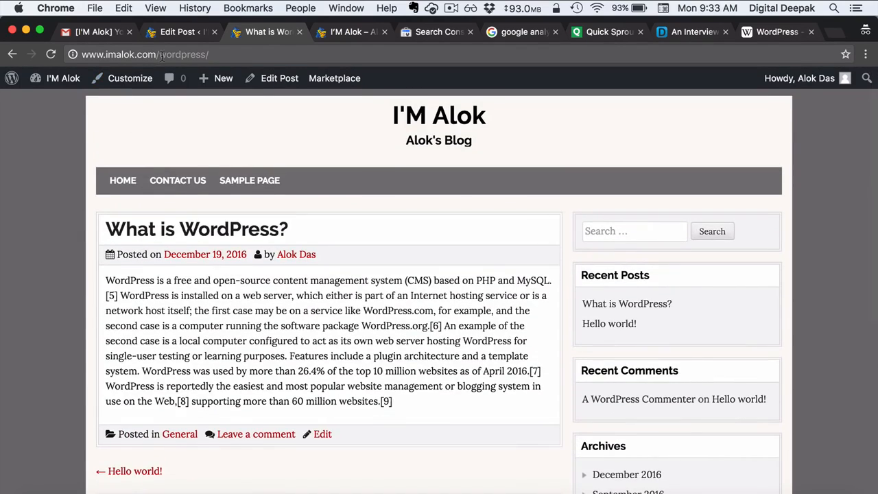
{"action": "left_click_drag", "start_coordinate": [159, 55], "coordinate": [221, 56]}
{"action": "left_click", "coordinate": [241, 55]}
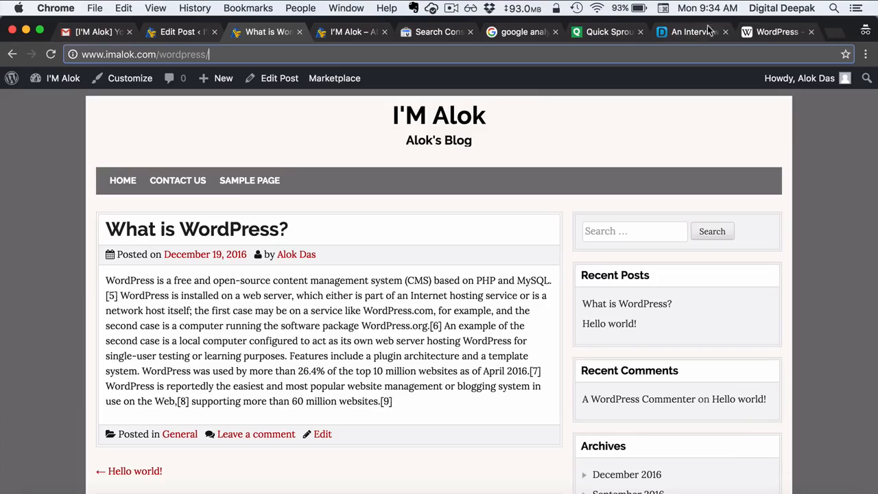
Step: Switch to the Wikipedia WordPress article and copy the whole paragraph of its Themes section
{"action": "left_click", "coordinate": [761, 33]}
{"action": "scroll", "coordinate": [456, 266], "scroll_direction": "down", "scroll_amount": 15}
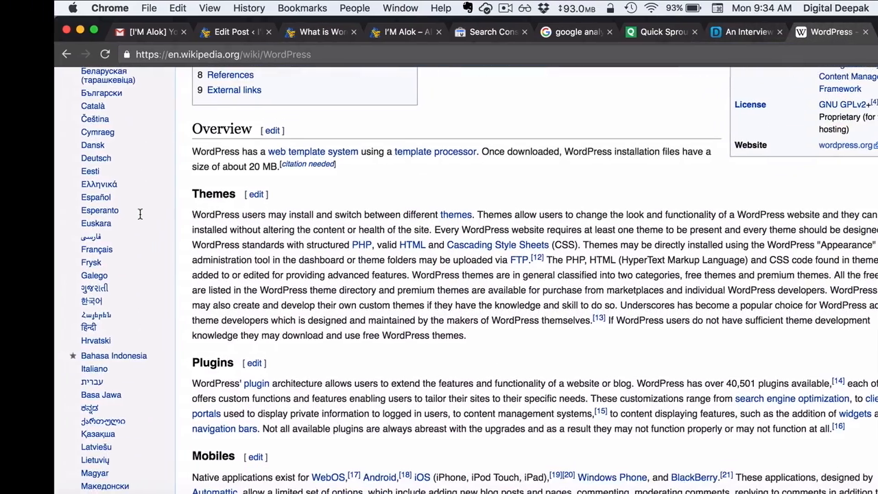
{"action": "left_click_drag", "start_coordinate": [192, 214], "coordinate": [468, 338]}
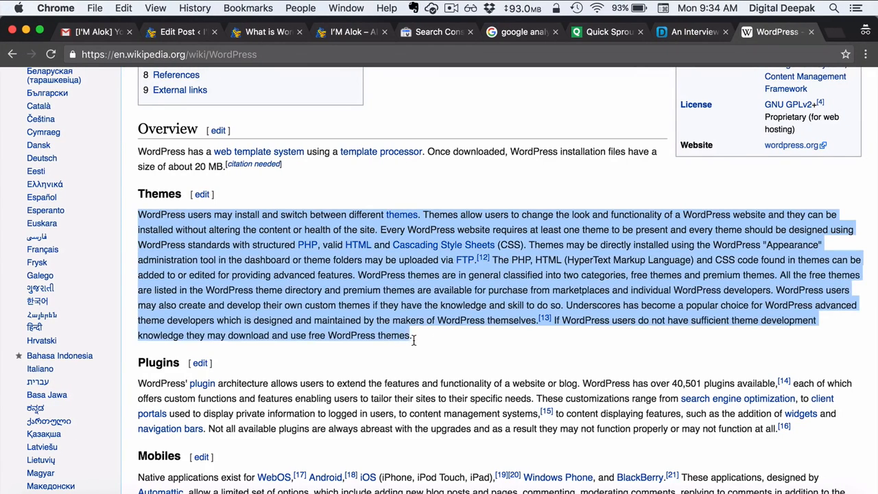
{"action": "left_click_drag", "start_coordinate": [414, 340], "coordinate": [418, 341]}
{"action": "key", "text": "super+c"}
Step: Return to the WordPress dashboard and start a new page titled "WP Themes"
{"action": "left_click", "coordinate": [183, 33]}
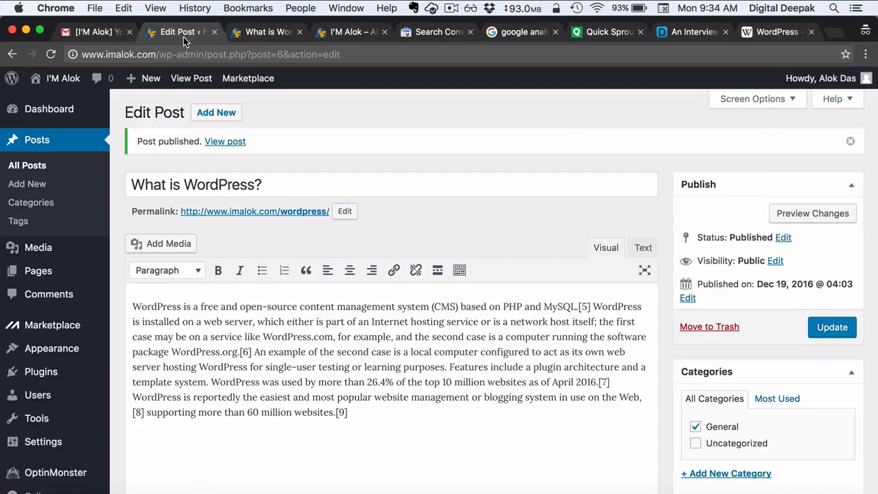
{"action": "mouse_move", "coordinate": [108, 275]}
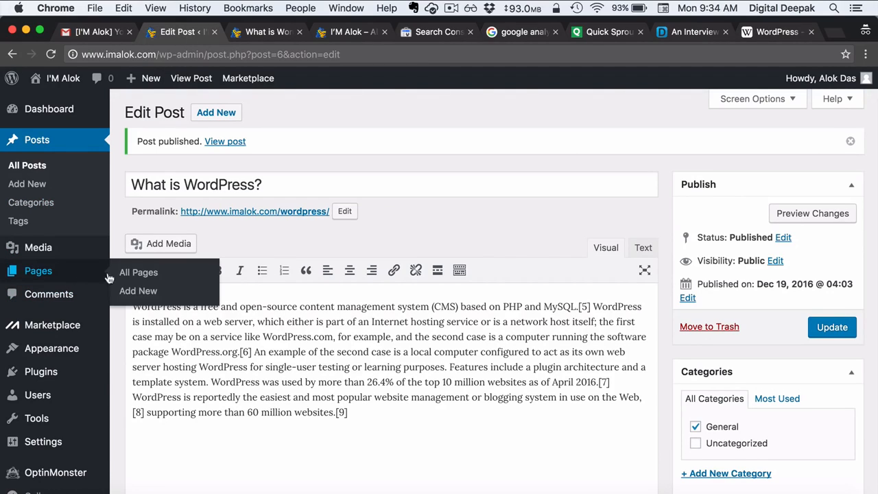
{"action": "left_click", "coordinate": [140, 297]}
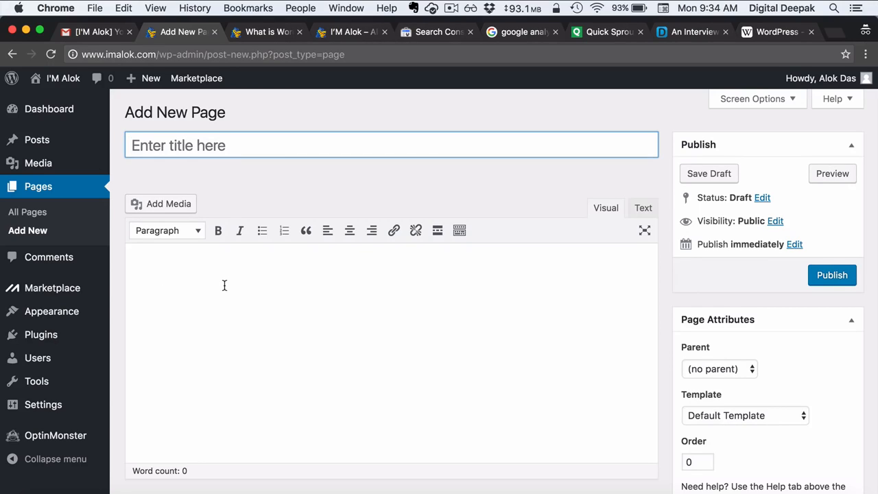
{"action": "type", "text": "WP The"}
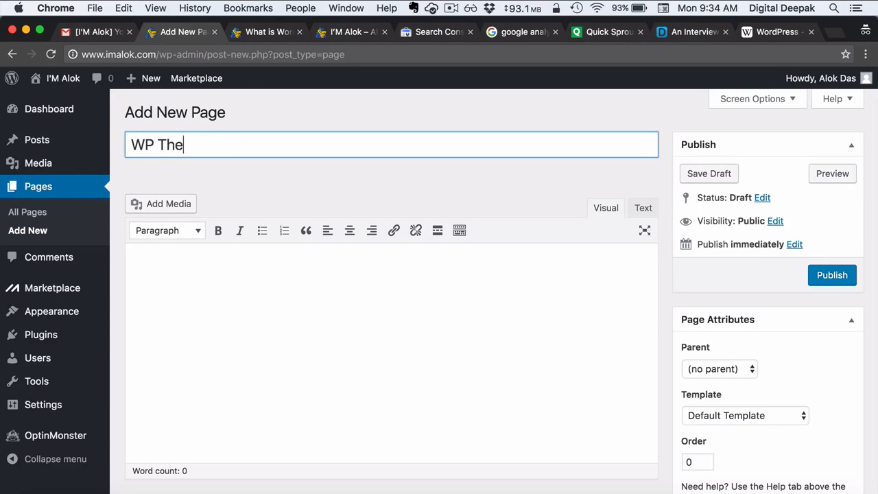
{"action": "type", "text": "mes"}
Step: Paste the copied Themes paragraph into the page body in Text mode and publish the page
{"action": "left_click", "coordinate": [638, 208]}
{"action": "key", "text": "super+v"}
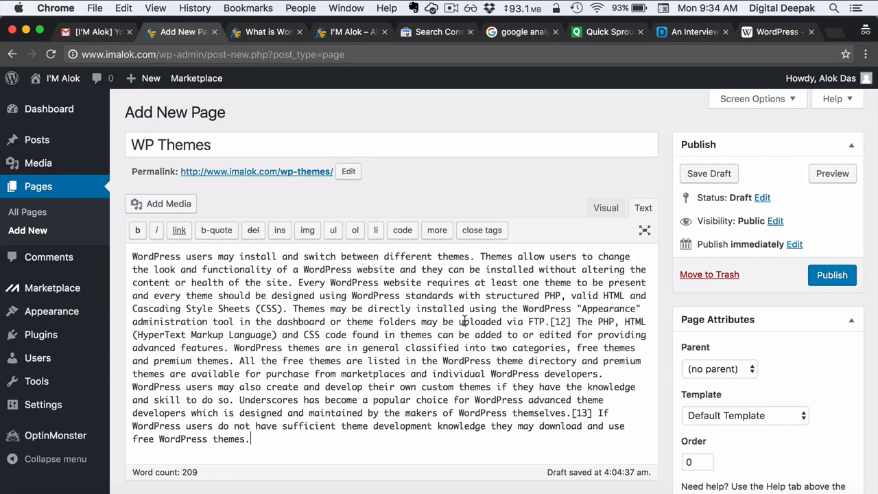
{"action": "left_click", "coordinate": [816, 279]}
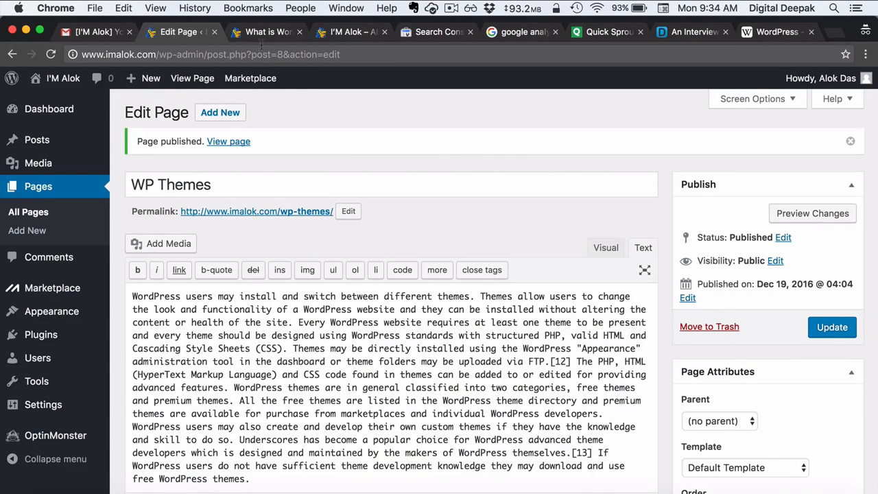
Step: Reload the live site's home page, view the WP Themes page from the site navigation, and return to the home page
{"action": "left_click", "coordinate": [264, 32]}
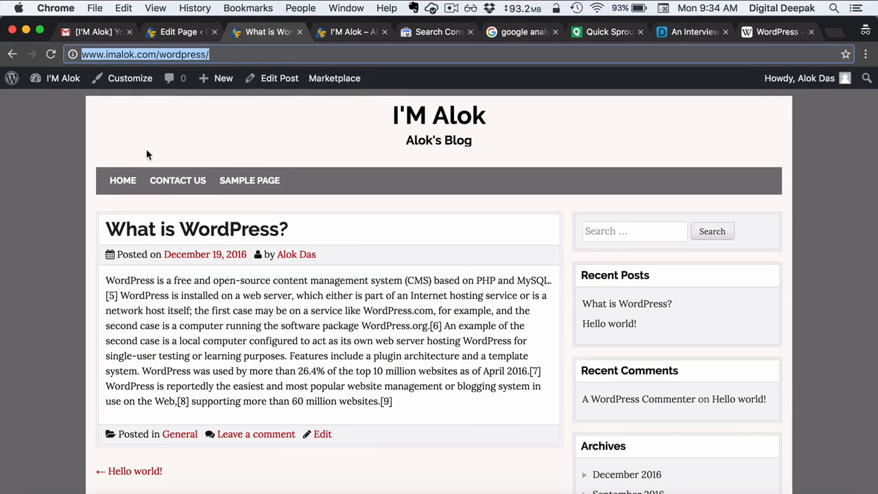
{"action": "left_click", "coordinate": [122, 180]}
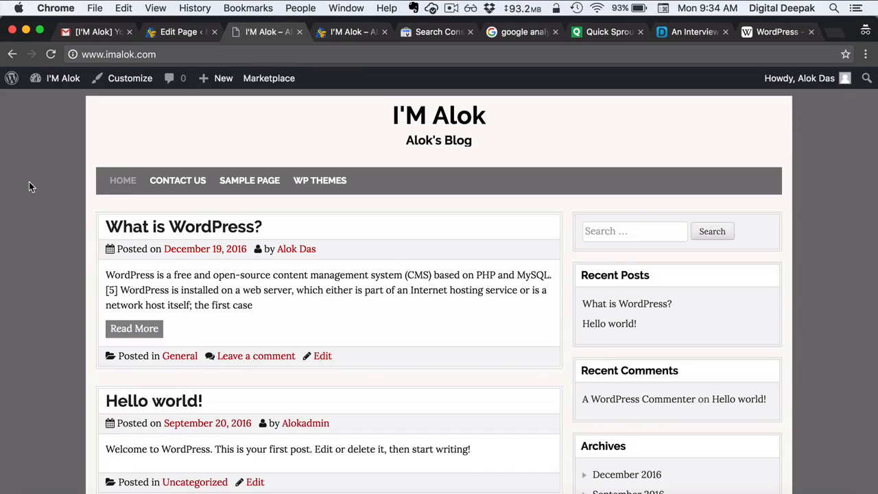
{"action": "left_click", "coordinate": [329, 185]}
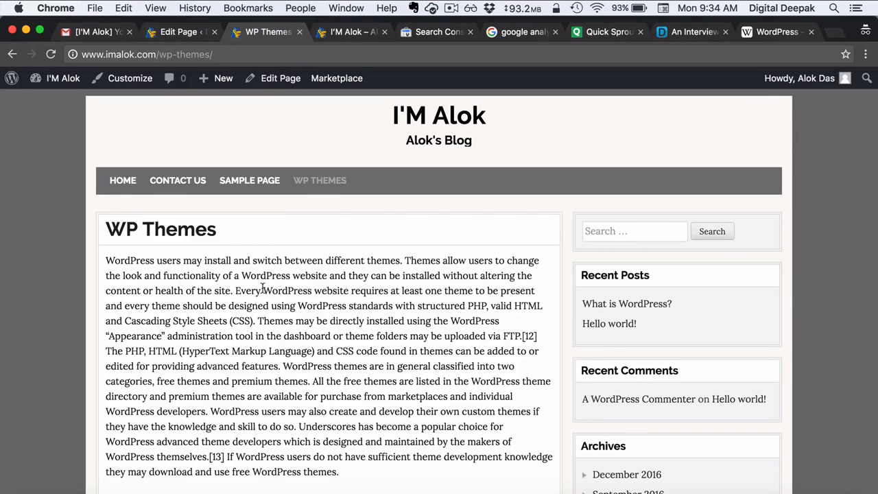
{"action": "scroll", "coordinate": [263, 288], "scroll_direction": "down", "scroll_amount": 3}
{"action": "scroll", "coordinate": [206, 281], "scroll_direction": "up", "scroll_amount": 3}
{"action": "left_click", "coordinate": [124, 191]}
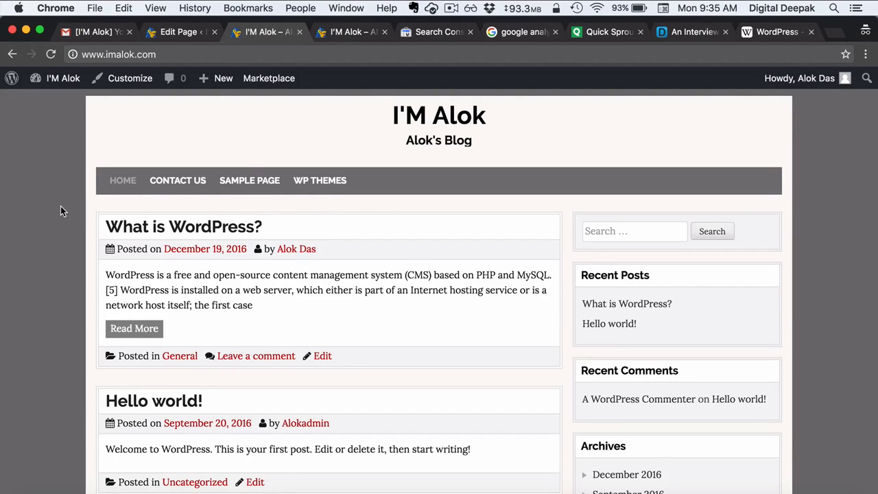
Step: Switch to Gmail and mark the tasks "Publish a new post" and "Publish a new page" as completed
{"action": "left_click", "coordinate": [104, 33]}
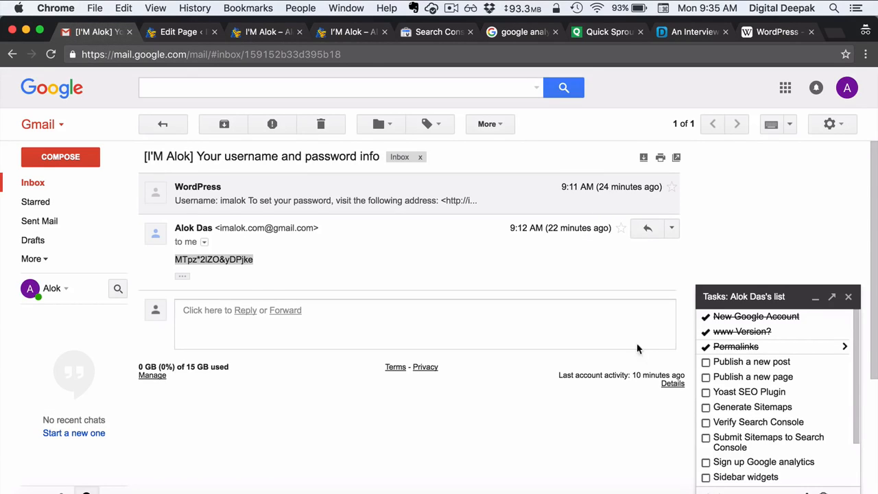
{"action": "left_click", "coordinate": [705, 362]}
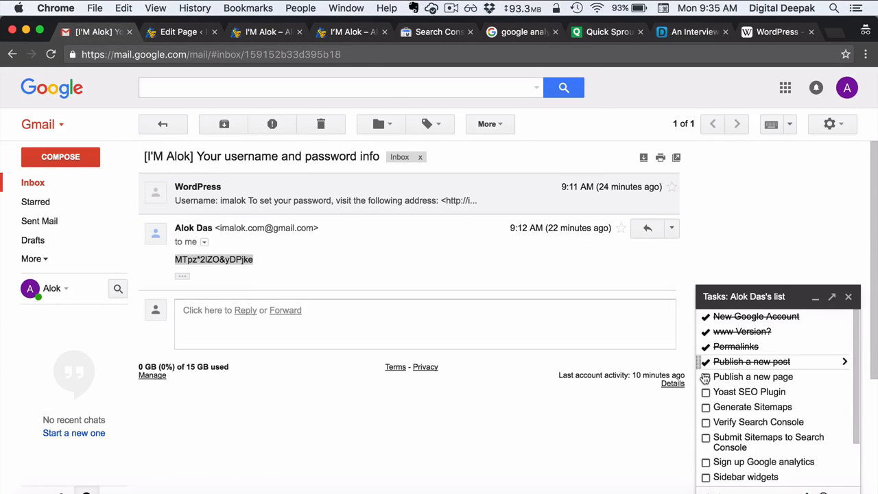
{"action": "left_click", "coordinate": [706, 377]}
{"action": "left_click", "coordinate": [482, 420]}
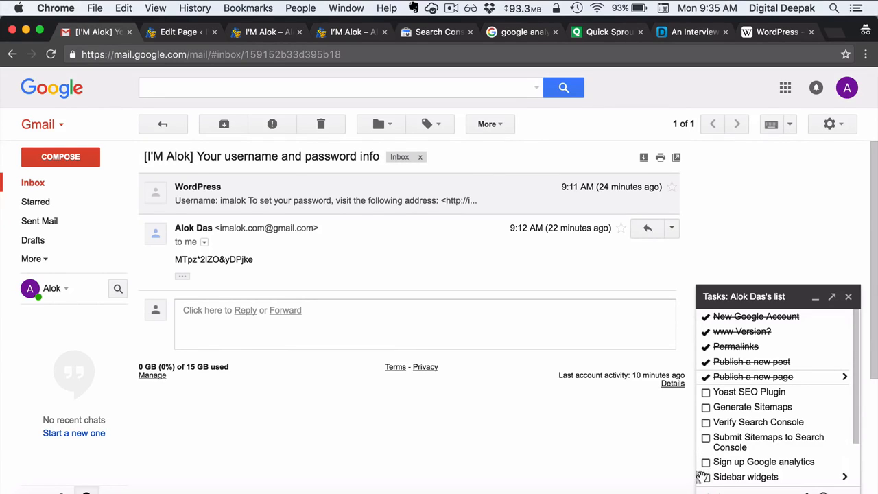
Step: Move the "Sidebar widgets" task directly above "Yoast SEO Plugin" in the task list
{"action": "left_click_drag", "start_coordinate": [702, 477], "coordinate": [700, 391]}
{"action": "scroll", "coordinate": [749, 415], "scroll_direction": "down", "scroll_amount": 2}
{"action": "scroll", "coordinate": [748, 414], "scroll_direction": "up", "scroll_amount": 2}
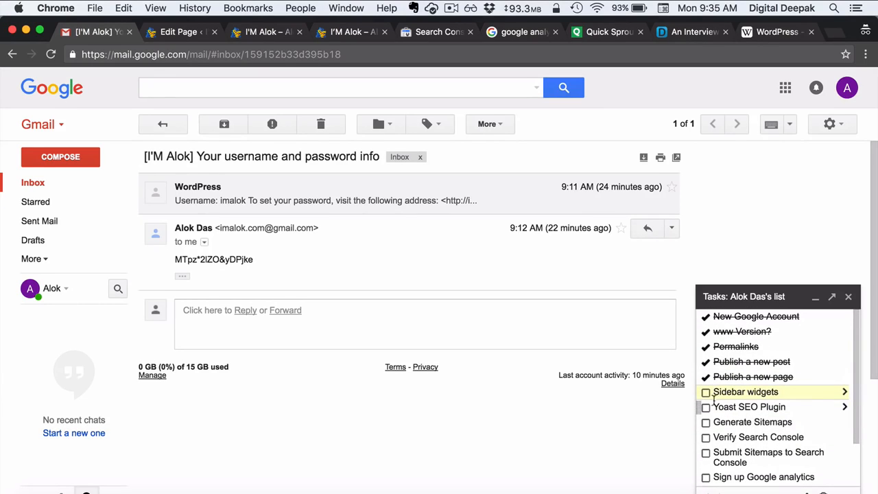
Step: Return to the live site's home page and examine the widgets in its sidebar
{"action": "left_click", "coordinate": [171, 32]}
{"action": "left_click", "coordinate": [265, 33]}
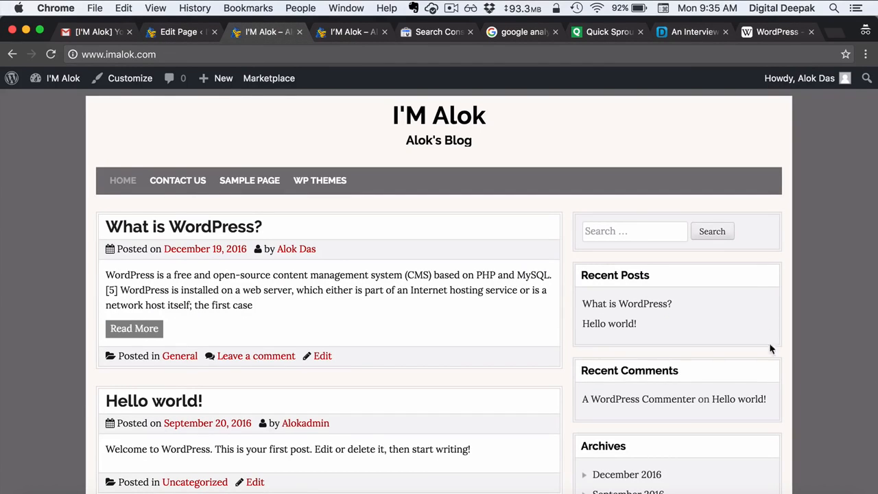
{"action": "scroll", "coordinate": [669, 392], "scroll_direction": "down", "scroll_amount": 5}
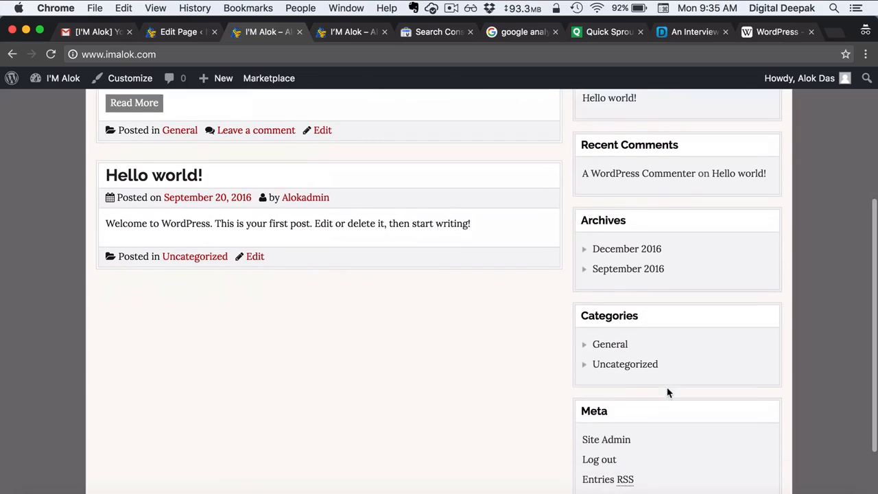
{"action": "scroll", "coordinate": [667, 384], "scroll_direction": "up", "scroll_amount": 6}
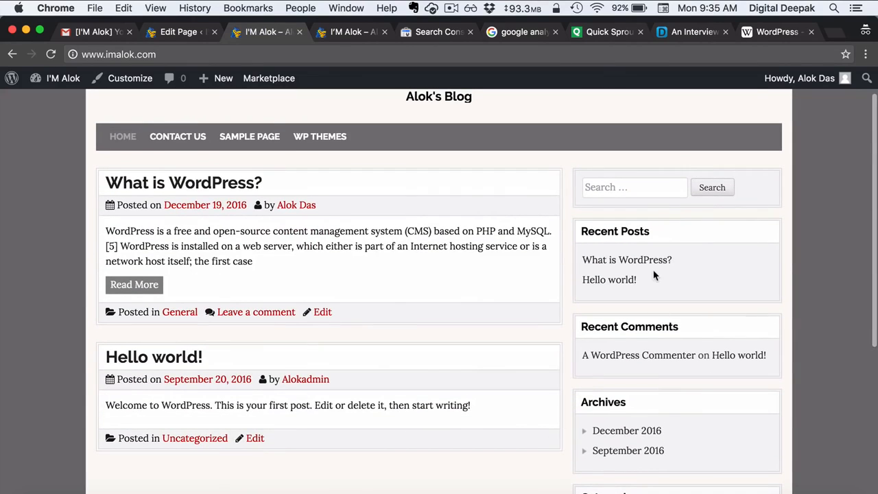
Step: Return to the site's admin, open the Widgets screen and move Recent Posts above Search in the Main Sidebar
{"action": "scroll", "coordinate": [658, 409], "scroll_direction": "down", "scroll_amount": 2}
{"action": "scroll", "coordinate": [659, 408], "scroll_direction": "up", "scroll_amount": 3}
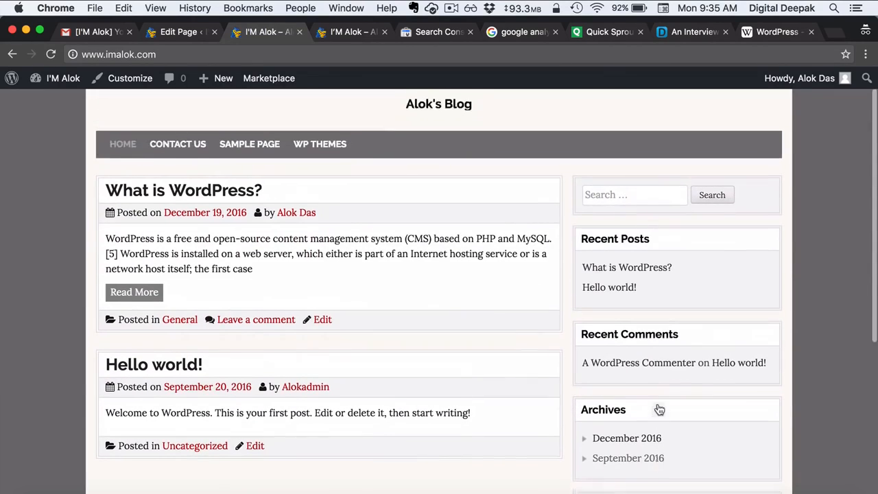
{"action": "left_click", "coordinate": [192, 32]}
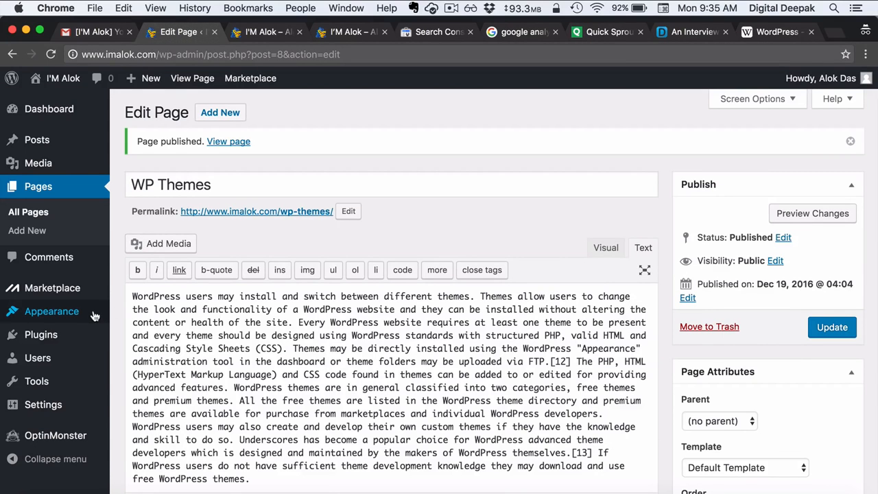
{"action": "mouse_move", "coordinate": [93, 314]}
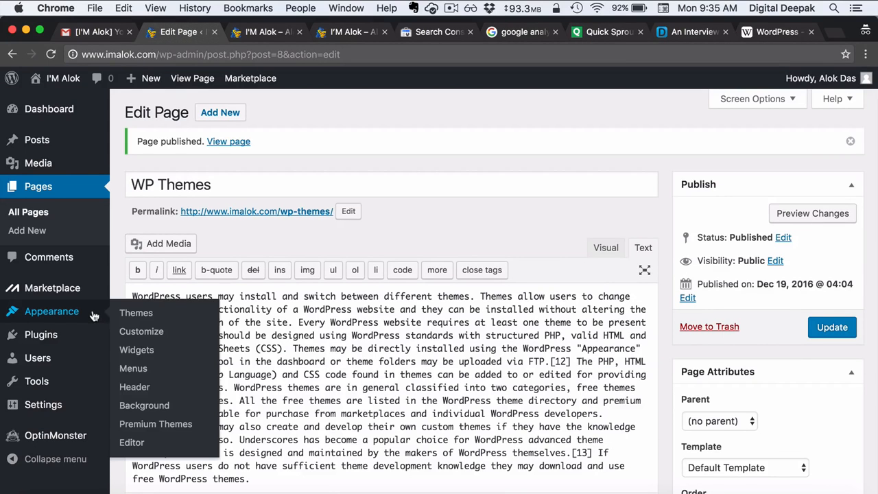
{"action": "left_click", "coordinate": [140, 356]}
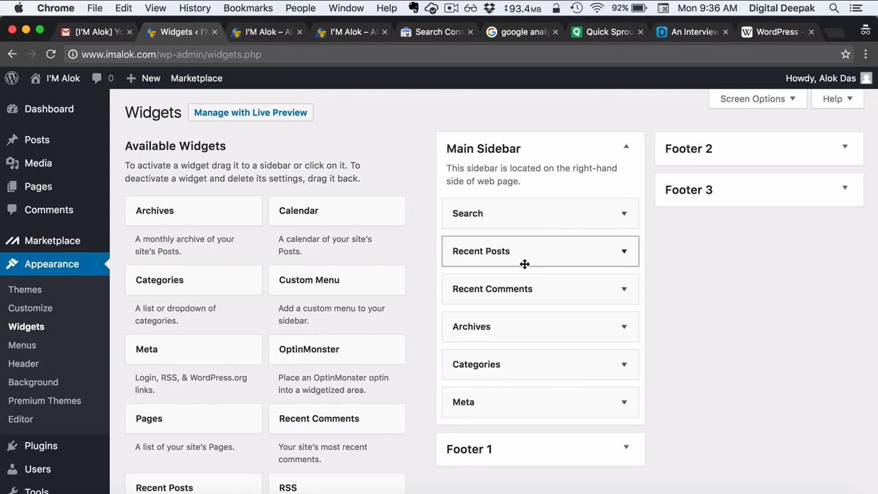
{"action": "left_click_drag", "start_coordinate": [524, 263], "coordinate": [542, 224]}
Step: Set the Recent Posts widget to show 7 posts with post dates, save it, and reload the live home page to check it
{"action": "left_click", "coordinate": [624, 214]}
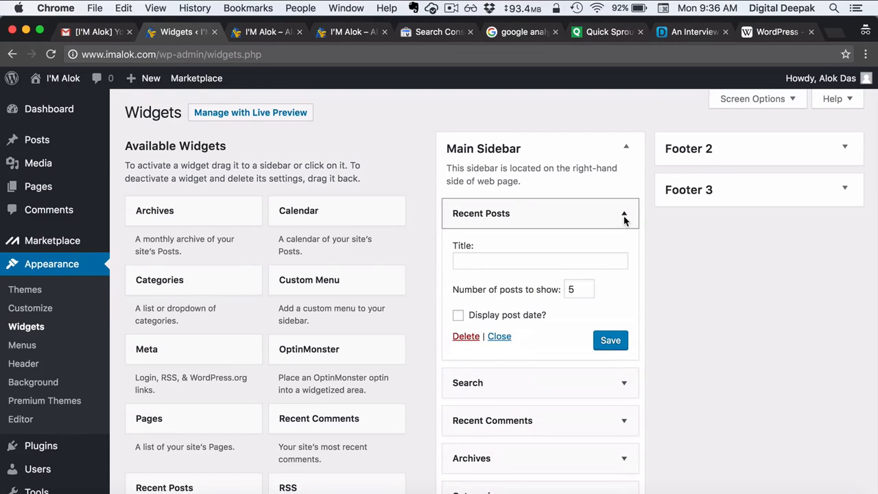
{"action": "double_click", "coordinate": [577, 289]}
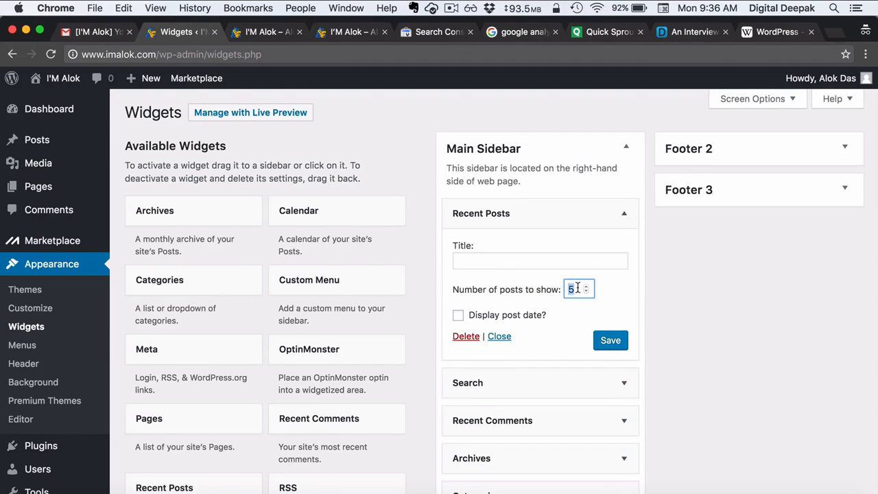
{"action": "type", "text": "7"}
{"action": "left_click", "coordinate": [519, 318]}
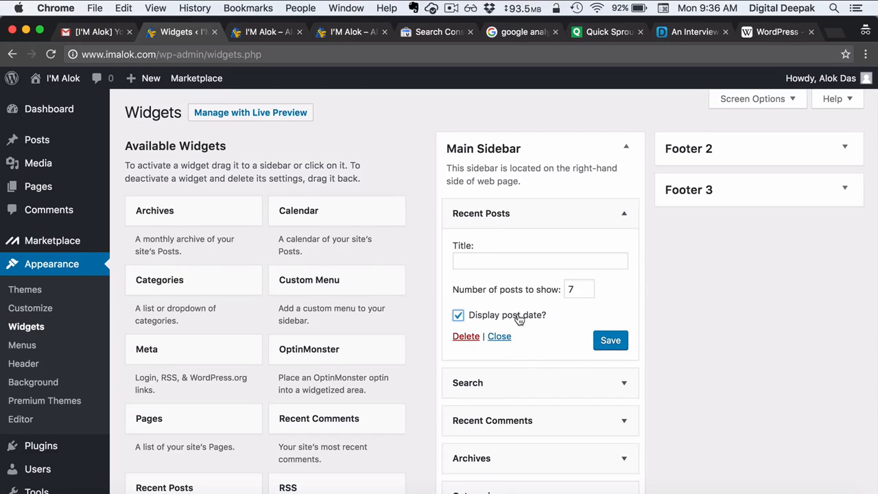
{"action": "left_click", "coordinate": [602, 341]}
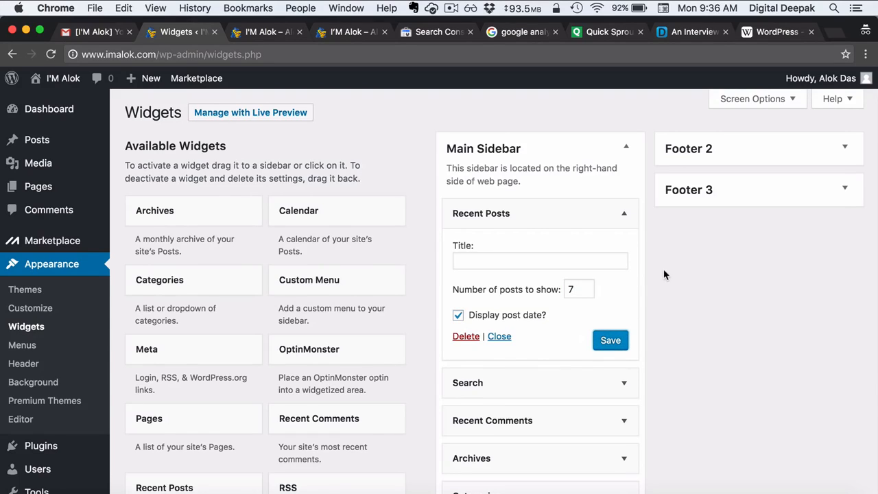
{"action": "left_click", "coordinate": [273, 32]}
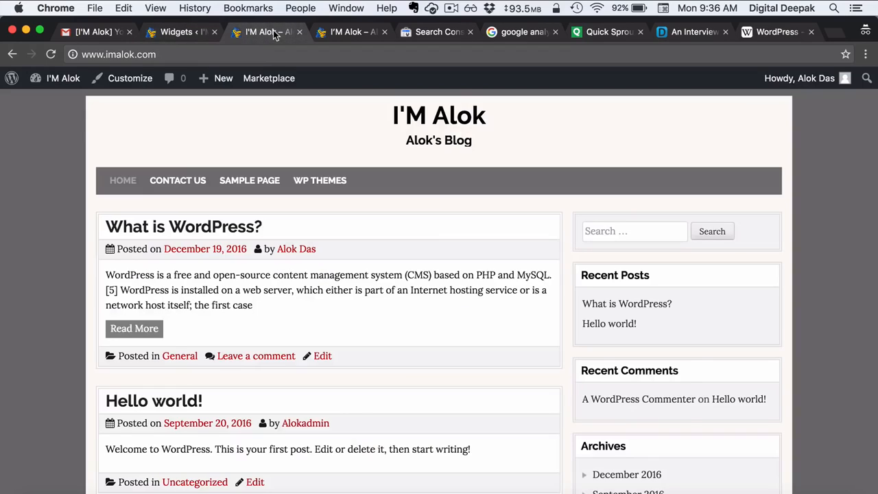
{"action": "key", "text": "super+r"}
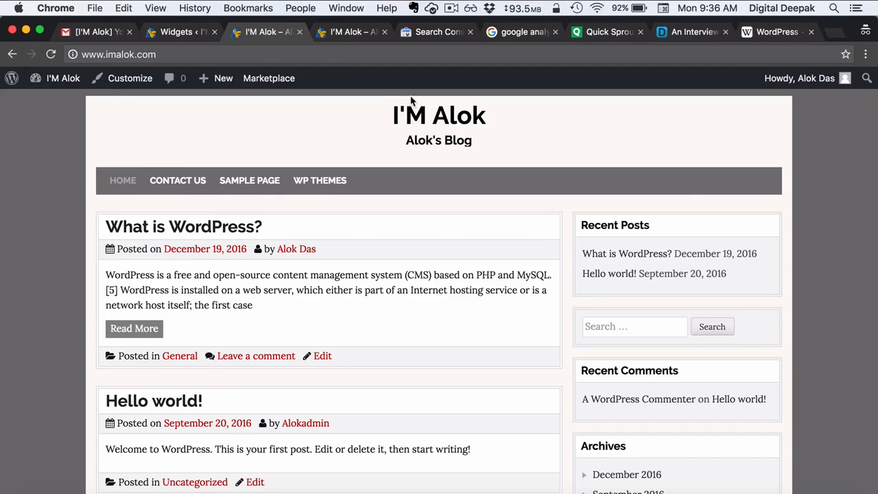
Step: Return to the Widgets screen and add a Text widget at the end of the Main Sidebar, below Meta
{"action": "left_click", "coordinate": [175, 32]}
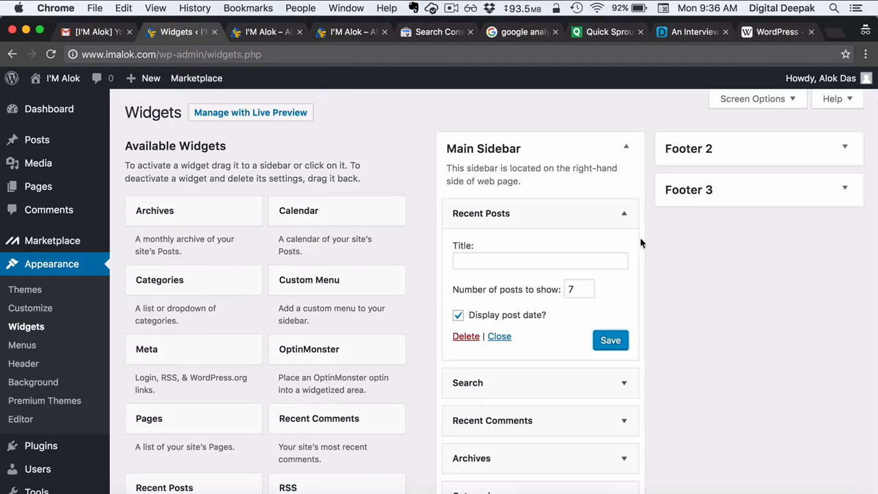
{"action": "left_click", "coordinate": [623, 216]}
{"action": "scroll", "coordinate": [671, 354], "scroll_direction": "down", "scroll_amount": 2}
{"action": "scroll", "coordinate": [671, 355], "scroll_direction": "down", "scroll_amount": 1}
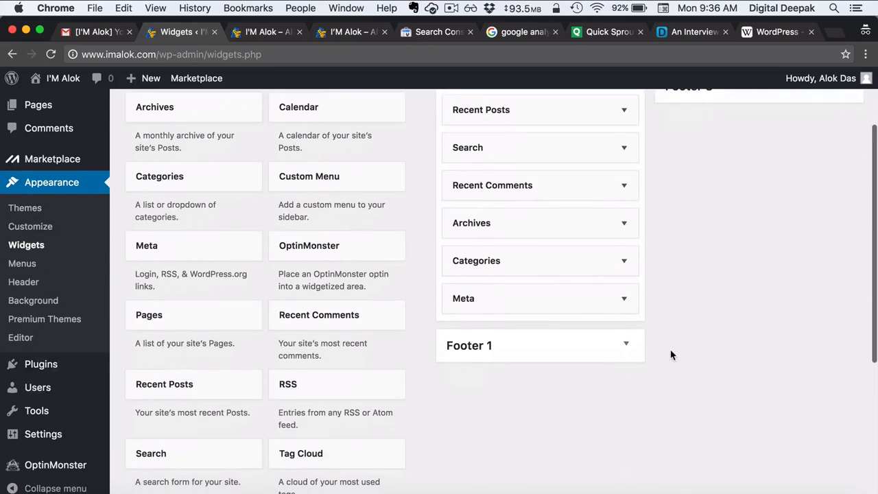
{"action": "scroll", "coordinate": [670, 355], "scroll_direction": "down", "scroll_amount": 4}
{"action": "scroll", "coordinate": [671, 355], "scroll_direction": "down", "scroll_amount": 1}
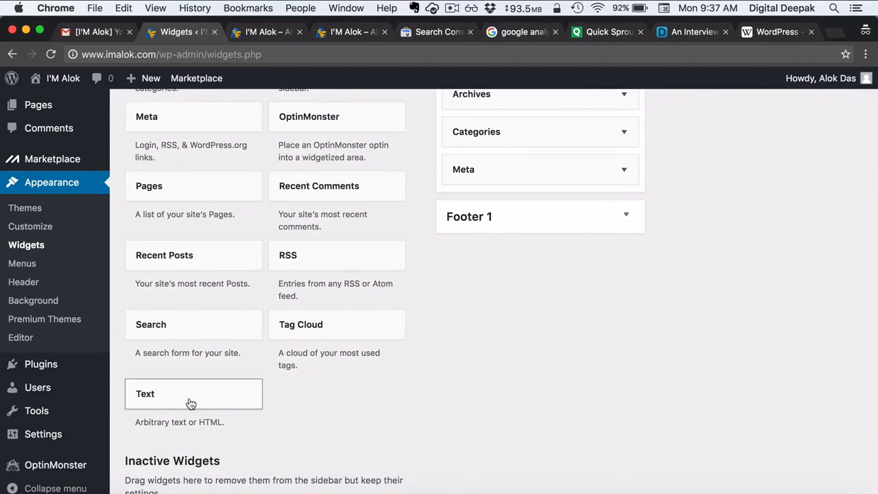
{"action": "left_click_drag", "start_coordinate": [191, 403], "coordinate": [512, 199]}
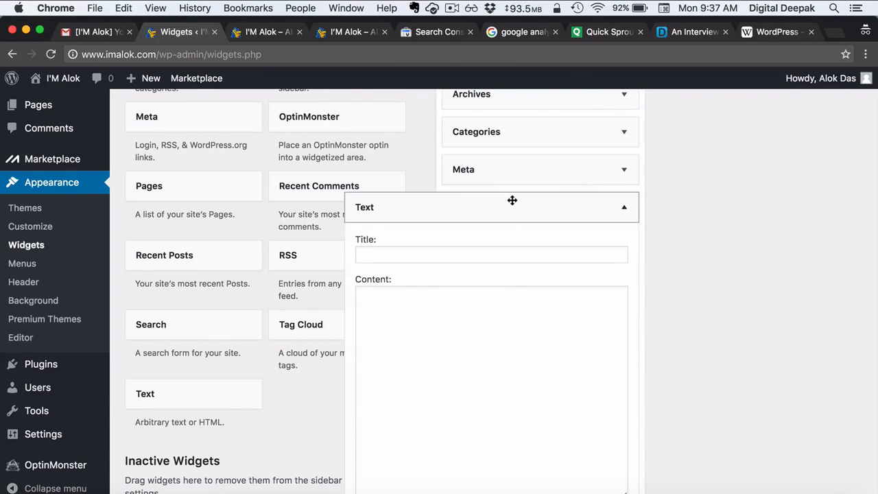
{"action": "left_click", "coordinate": [500, 333]}
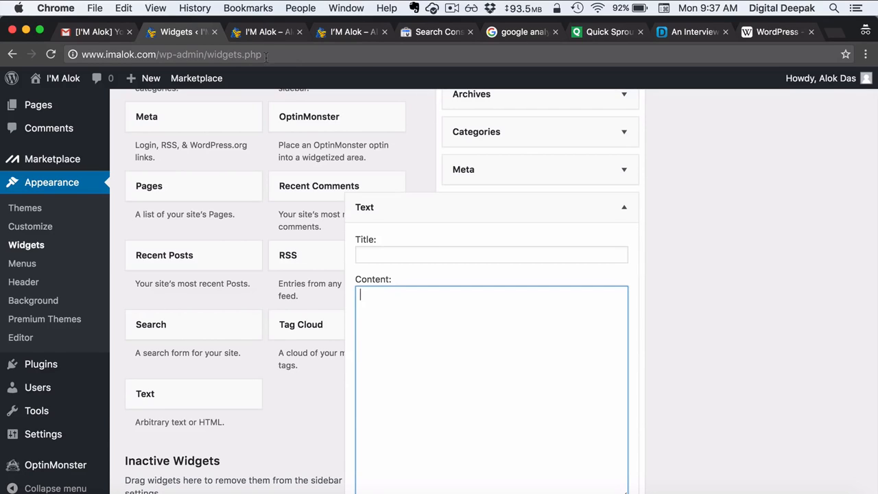
Step: Return to the live home page and examine the Categories and Meta widgets in its sidebar
{"action": "left_click", "coordinate": [255, 32]}
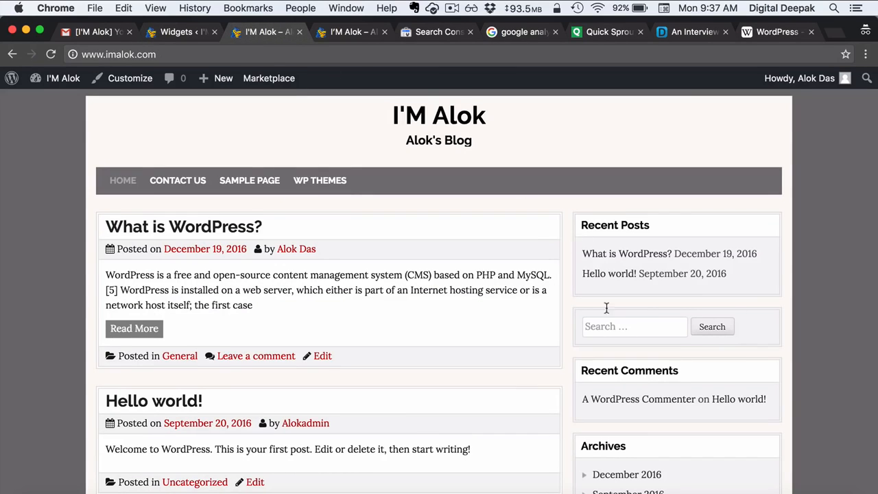
{"action": "scroll", "coordinate": [659, 302], "scroll_direction": "down", "scroll_amount": 5}
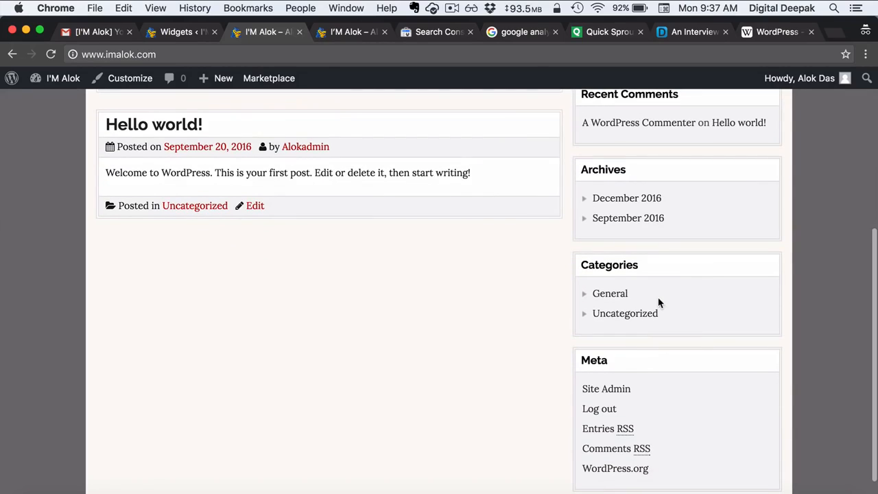
{"action": "scroll", "coordinate": [656, 346], "scroll_direction": "down", "scroll_amount": 2}
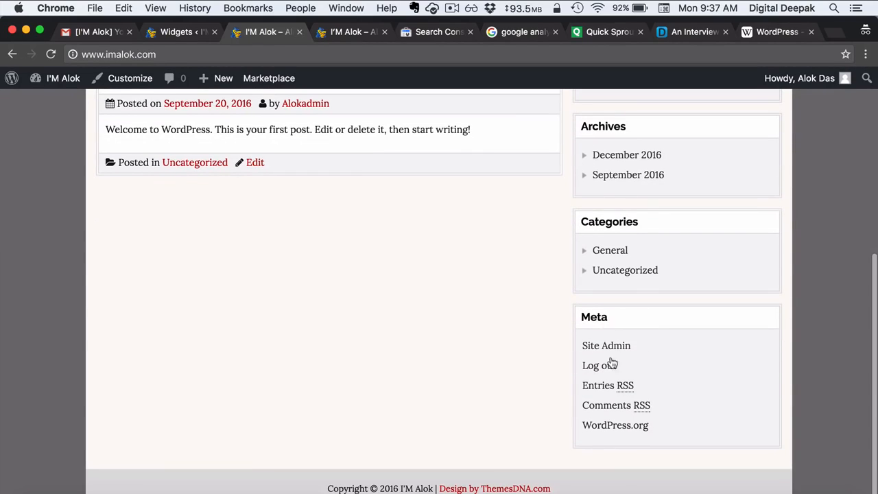
{"action": "scroll", "coordinate": [621, 306], "scroll_direction": "up", "scroll_amount": 2}
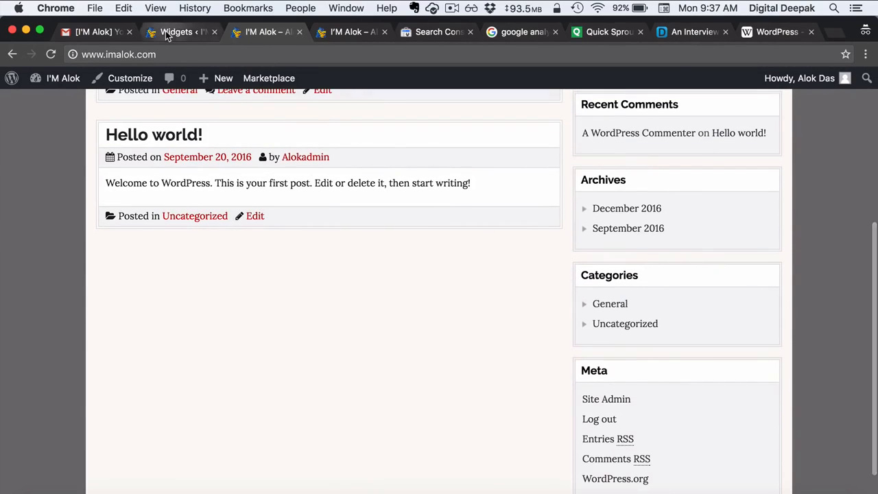
Step: Delete the Meta widget from the Main Sidebar and check the sidebar on the live home page
{"action": "left_click", "coordinate": [168, 32]}
{"action": "left_click", "coordinate": [625, 206]}
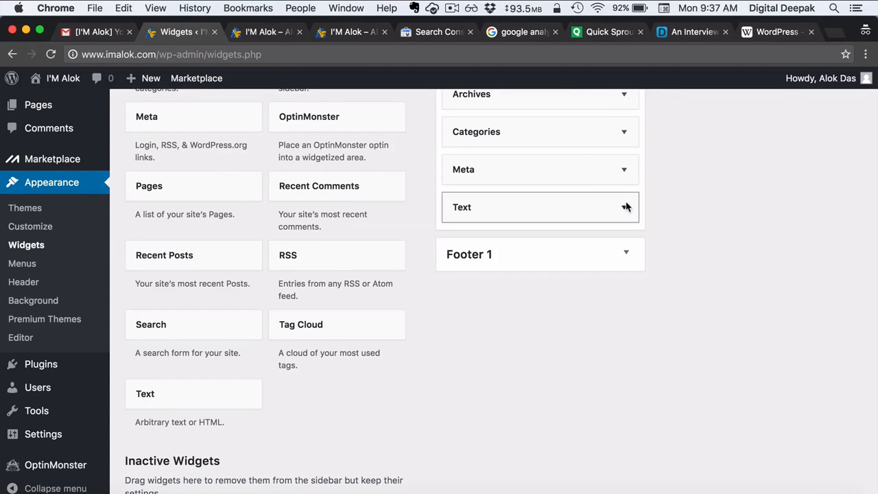
{"action": "left_click", "coordinate": [624, 170]}
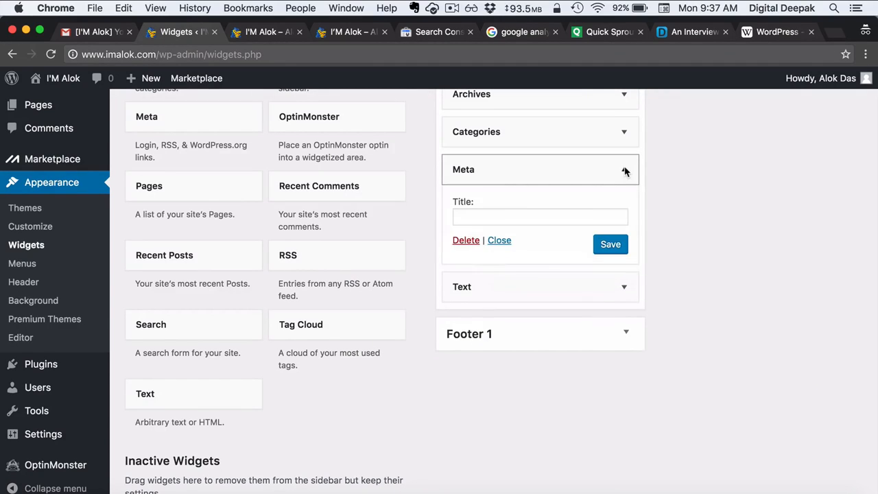
{"action": "left_click", "coordinate": [465, 240]}
{"action": "scroll", "coordinate": [462, 163], "scroll_direction": "up", "scroll_amount": 3}
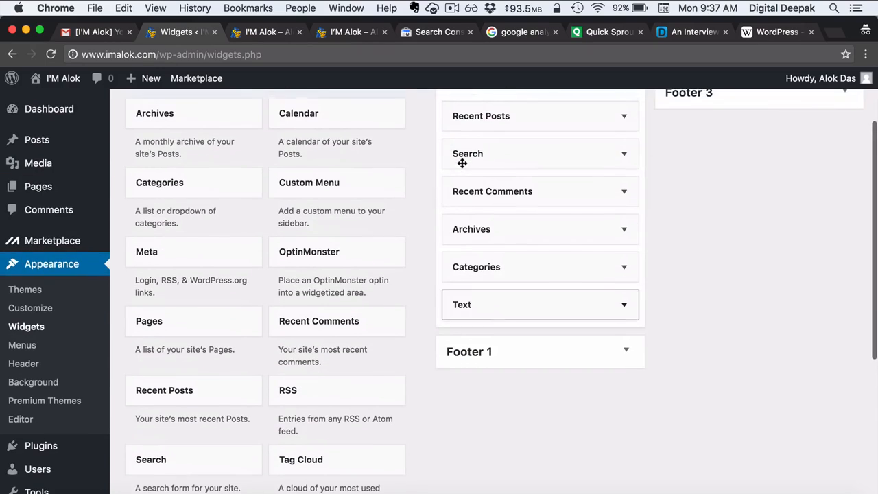
{"action": "left_click", "coordinate": [244, 35]}
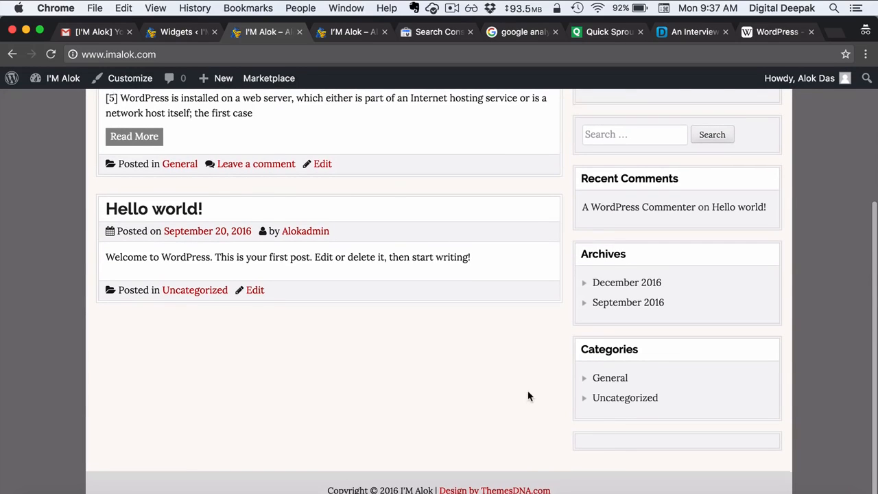
{"action": "scroll", "coordinate": [527, 396], "scroll_direction": "up", "scroll_amount": 5}
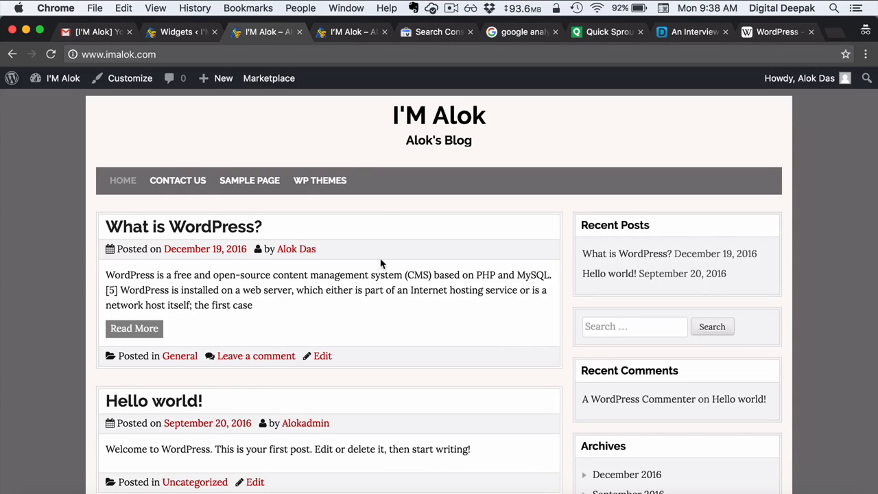
Step: Look at the sidebar of the interview article on digitaldeepak.com as an example of widget use
{"action": "left_click", "coordinate": [688, 32]}
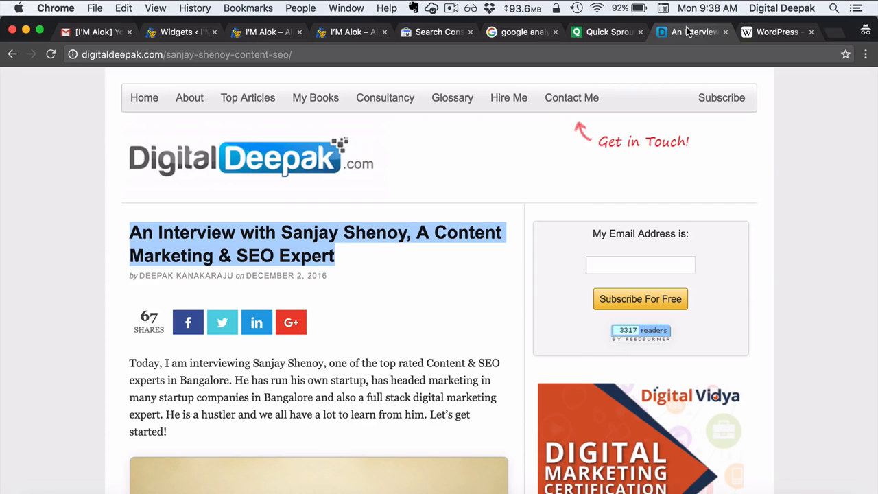
{"action": "left_click", "coordinate": [431, 320]}
{"action": "scroll", "coordinate": [431, 320], "scroll_direction": "down", "scroll_amount": 5}
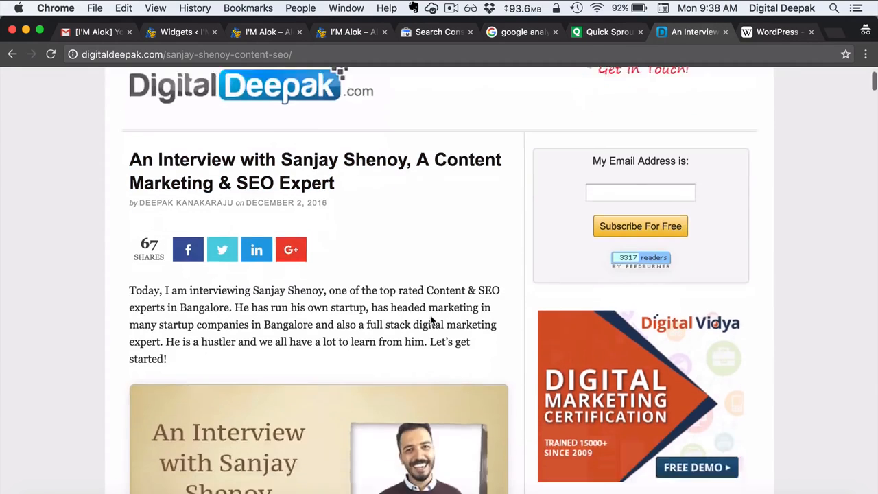
{"action": "scroll", "coordinate": [442, 282], "scroll_direction": "up", "scroll_amount": 5}
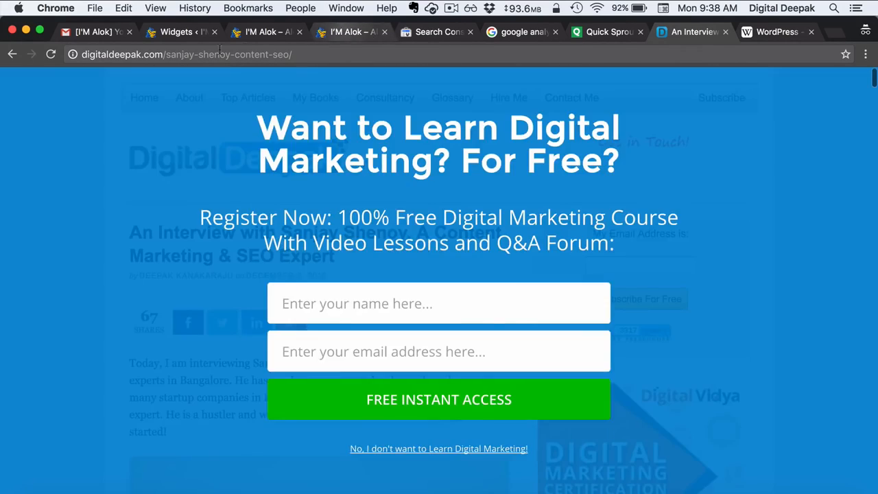
Step: Switch to Gmail and mark the "Sidebar widgets" task as completed
{"action": "left_click", "coordinate": [98, 32]}
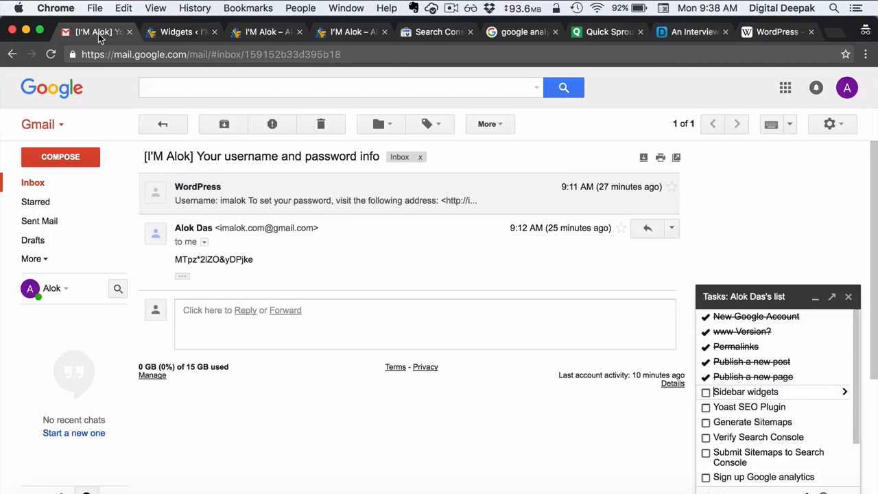
{"action": "left_click", "coordinate": [706, 392]}
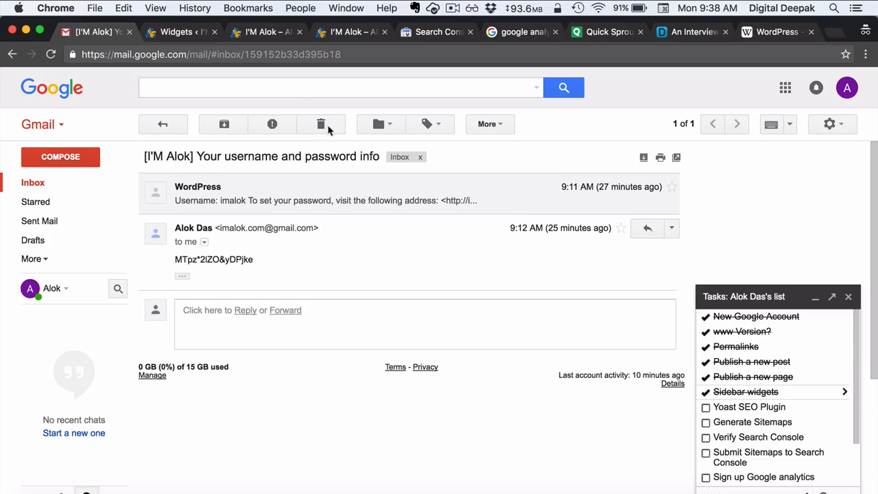
Step: Return to the WordPress admin, open the screen for adding new plugins, and search for "yoast" to locate Yoast SEO
{"action": "left_click", "coordinate": [189, 34]}
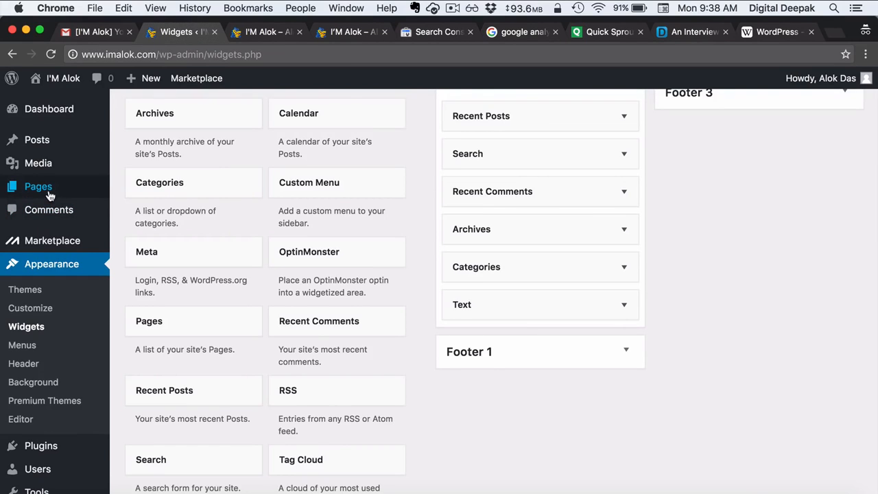
{"action": "mouse_move", "coordinate": [49, 195]}
{"action": "scroll", "coordinate": [49, 195], "scroll_direction": "down", "scroll_amount": 3}
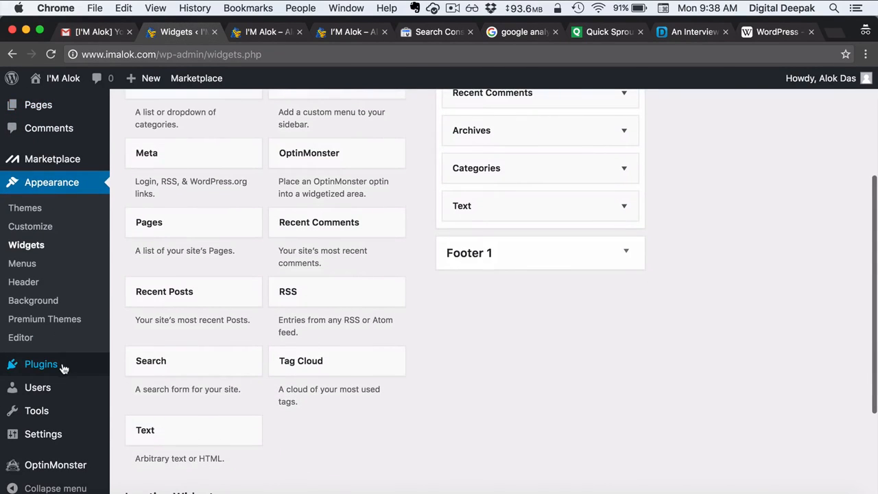
{"action": "mouse_move", "coordinate": [63, 369]}
{"action": "left_click", "coordinate": [146, 387]}
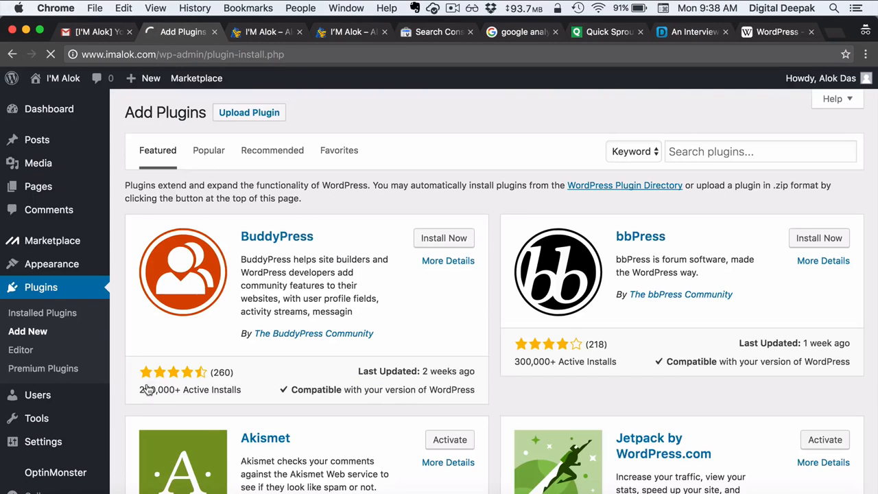
{"action": "left_click", "coordinate": [690, 152]}
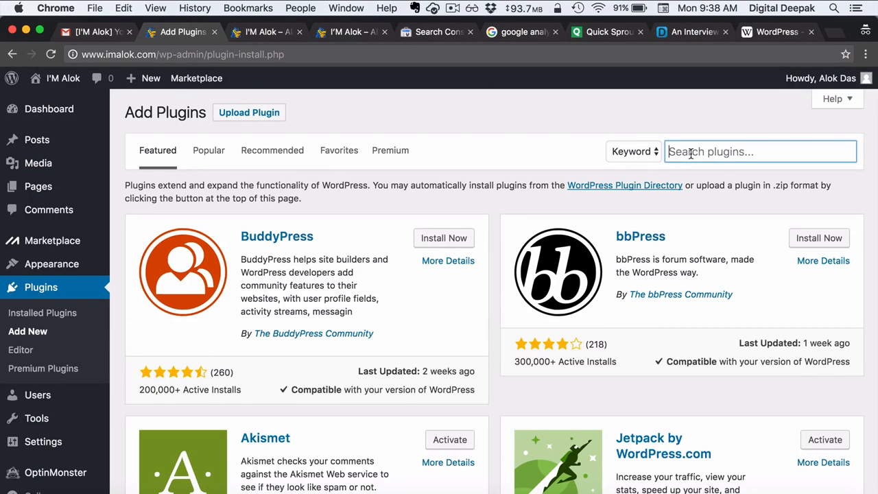
{"action": "type", "text": "yoast"}
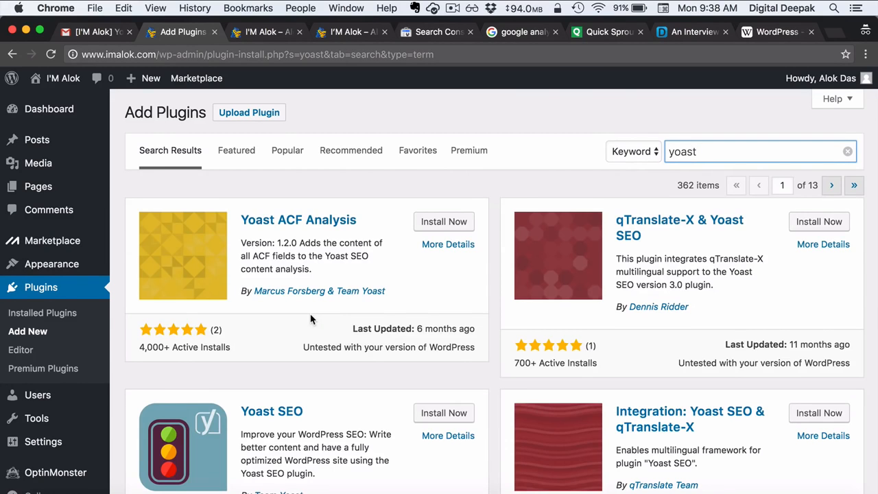
{"action": "scroll", "coordinate": [310, 316], "scroll_direction": "down", "scroll_amount": 3}
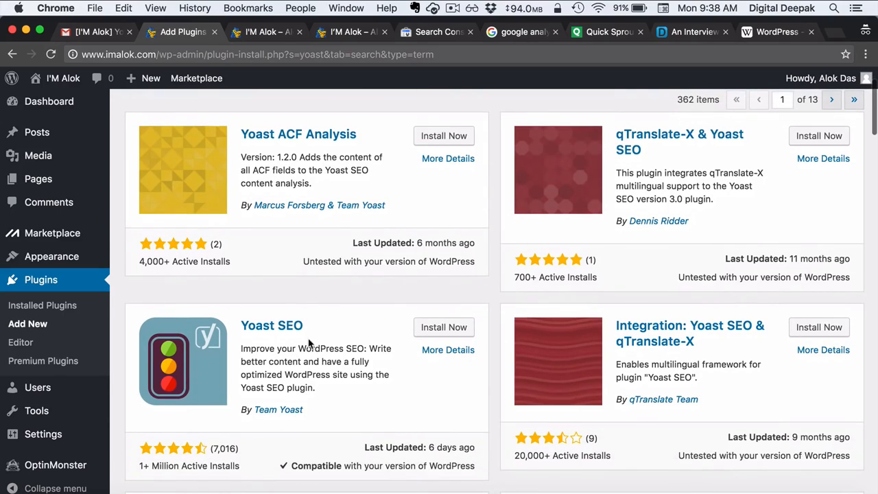
Step: Install the Yoast SEO plugin by Team Yoast from the search results and activate it
{"action": "scroll", "coordinate": [294, 388], "scroll_direction": "down", "scroll_amount": 1}
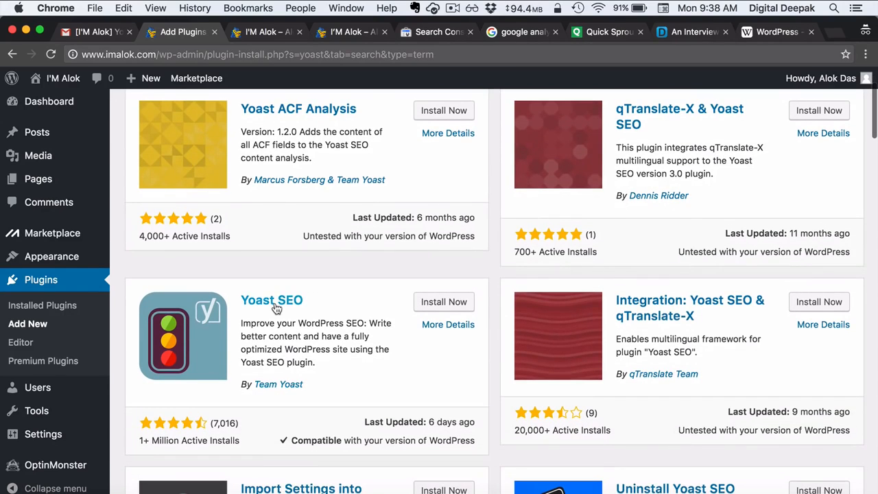
{"action": "left_click", "coordinate": [429, 306]}
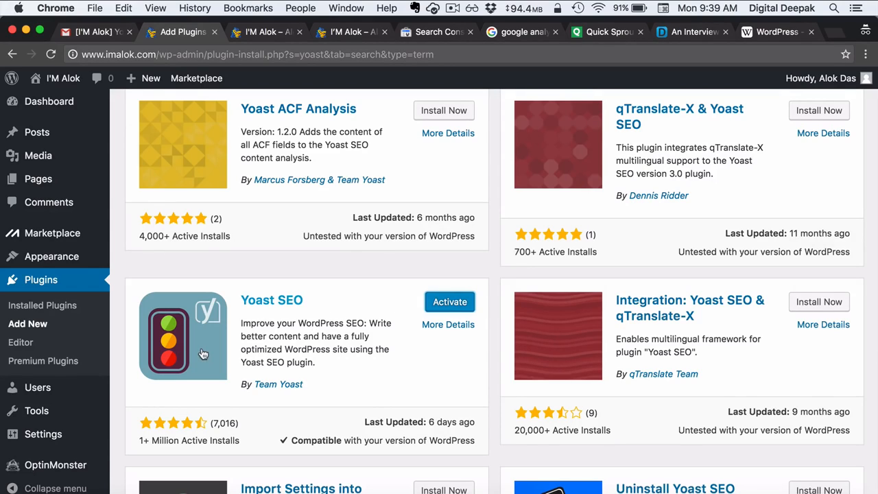
{"action": "left_click", "coordinate": [466, 307]}
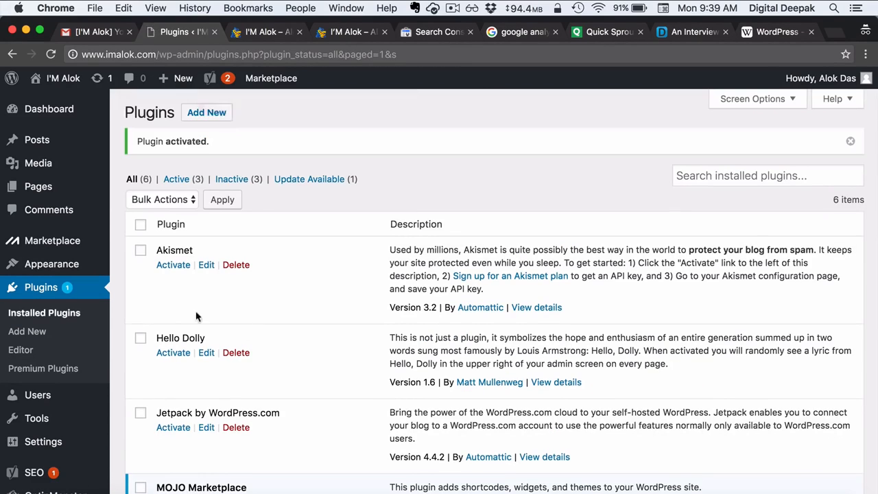
Step: Open the Yoast SEO plugin's dashboard and look over its problems and notifications
{"action": "scroll", "coordinate": [150, 321], "scroll_direction": "down", "scroll_amount": 5}
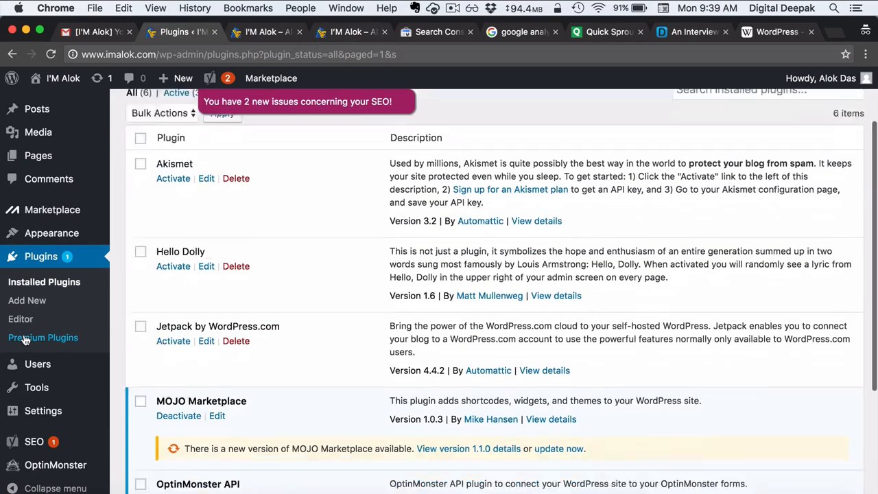
{"action": "mouse_move", "coordinate": [27, 451]}
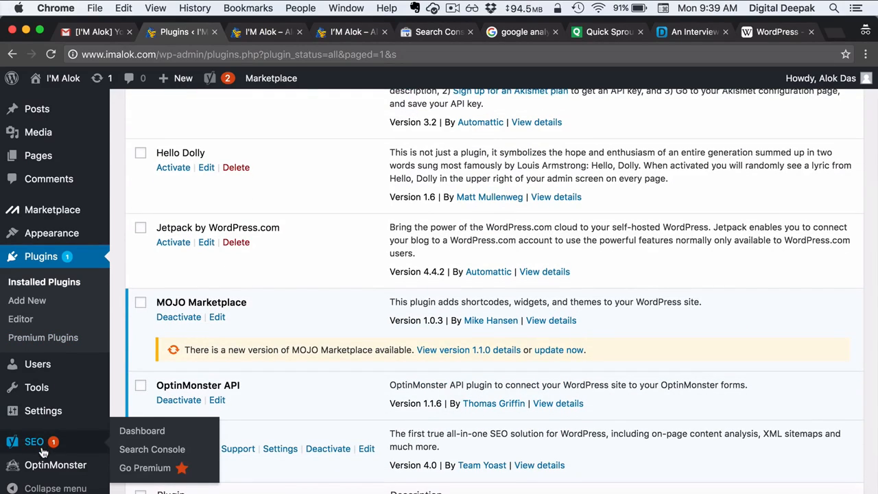
{"action": "left_click", "coordinate": [136, 434]}
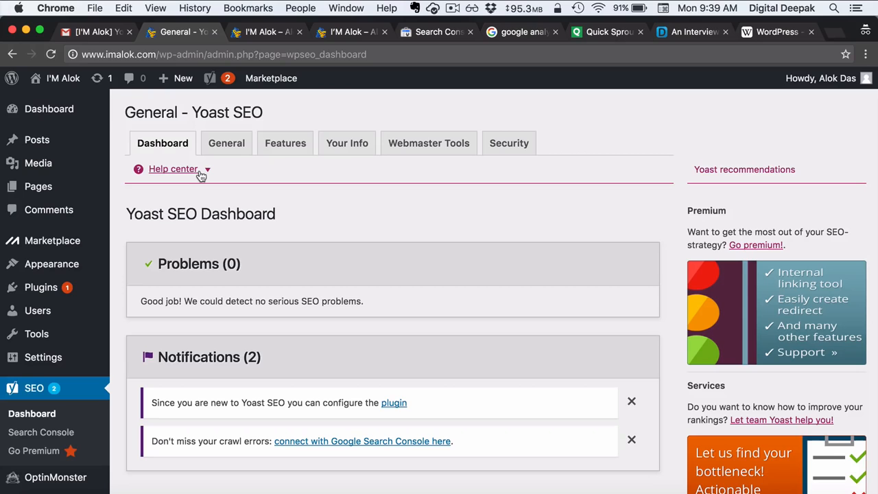
{"action": "scroll", "coordinate": [199, 172], "scroll_direction": "down", "scroll_amount": 2}
{"action": "scroll", "coordinate": [202, 172], "scroll_direction": "up", "scroll_amount": 2}
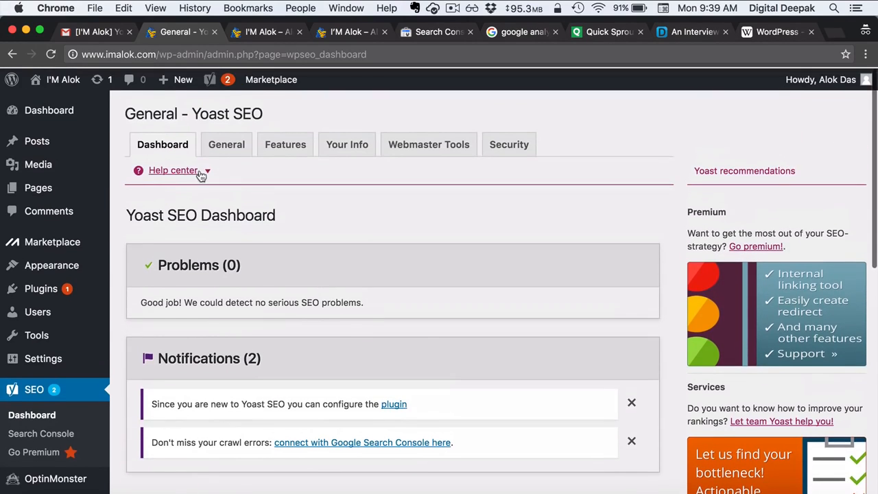
Step: Launch Yoast SEO's configuration wizard from the General settings and continue past the welcome page without signing up for the newsletter
{"action": "left_click", "coordinate": [230, 142]}
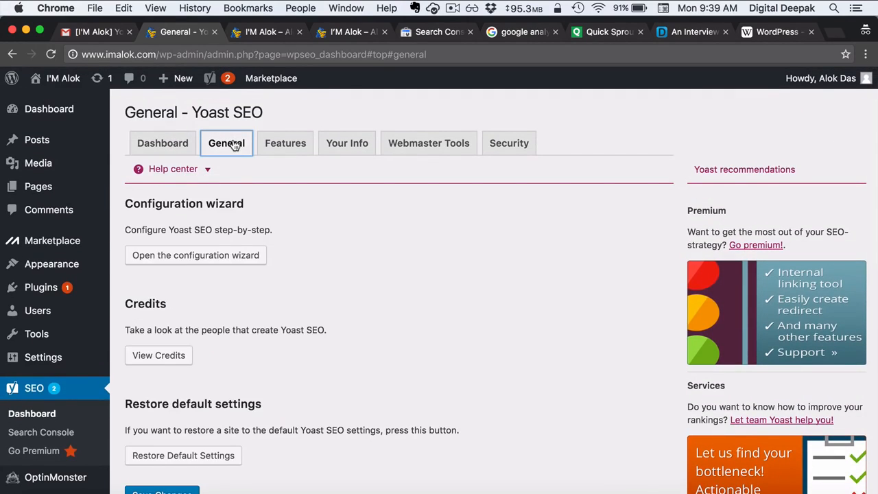
{"action": "scroll", "coordinate": [297, 251], "scroll_direction": "down", "scroll_amount": 2}
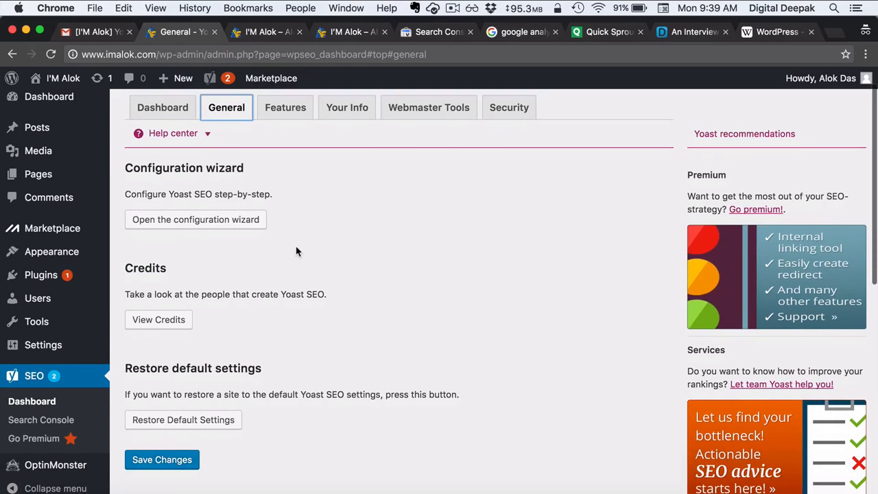
{"action": "left_click", "coordinate": [253, 220]}
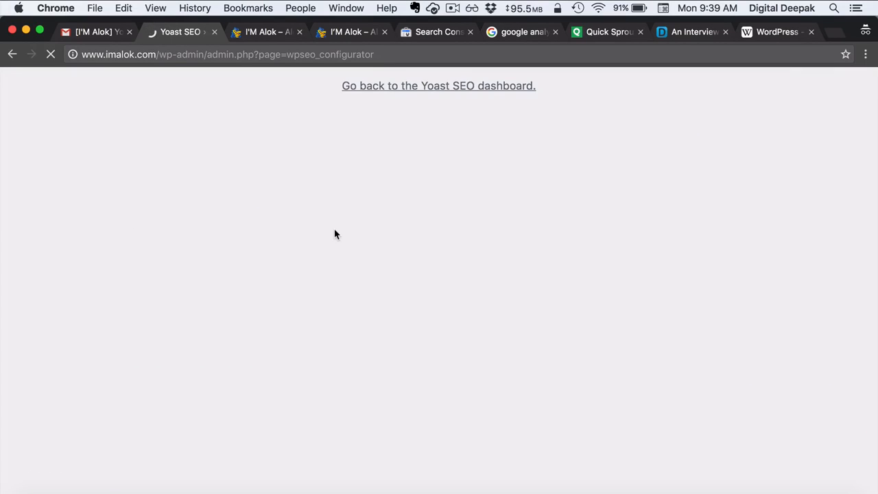
{"action": "scroll", "coordinate": [334, 235], "scroll_direction": "down", "scroll_amount": 4}
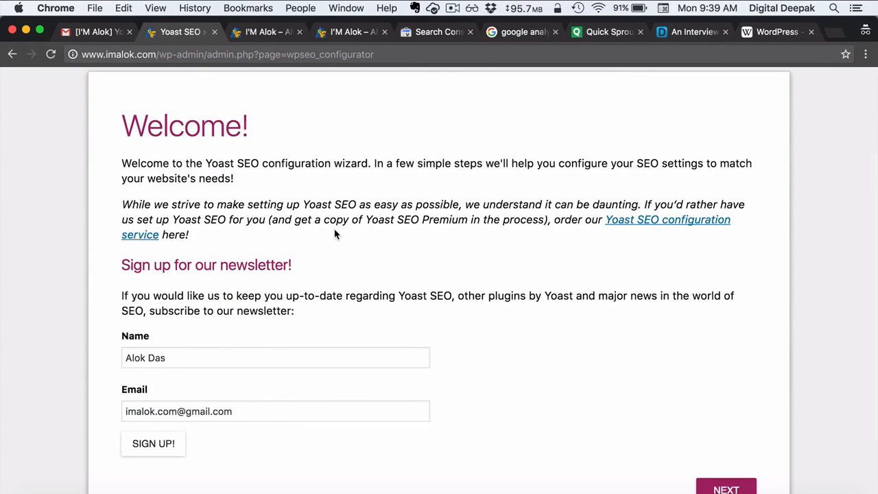
{"action": "scroll", "coordinate": [335, 234], "scroll_direction": "down", "scroll_amount": 1}
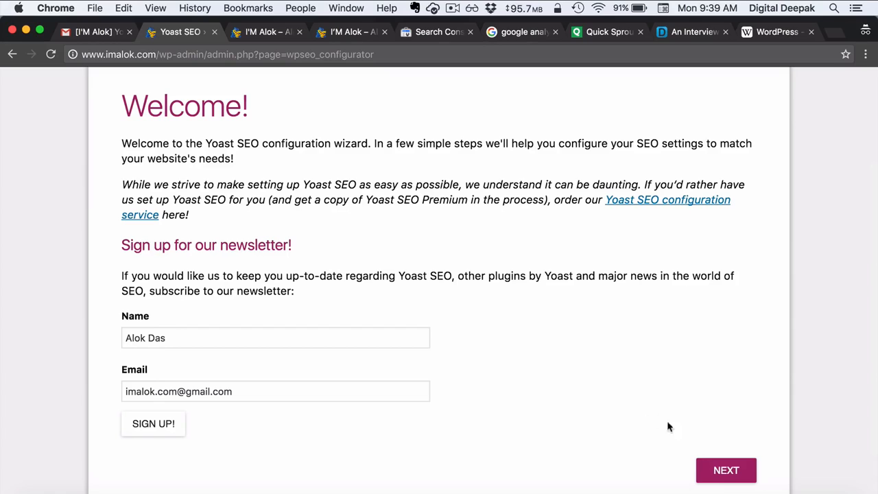
{"action": "left_click", "coordinate": [724, 473]}
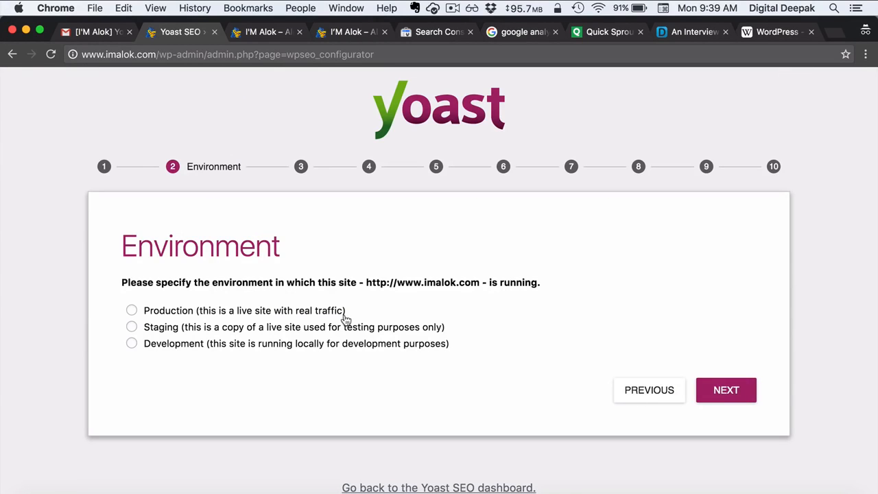
Step: Set the site's environment to Production and its site type to Blog in the wizard
{"action": "left_click", "coordinate": [289, 312]}
{"action": "left_click", "coordinate": [735, 398]}
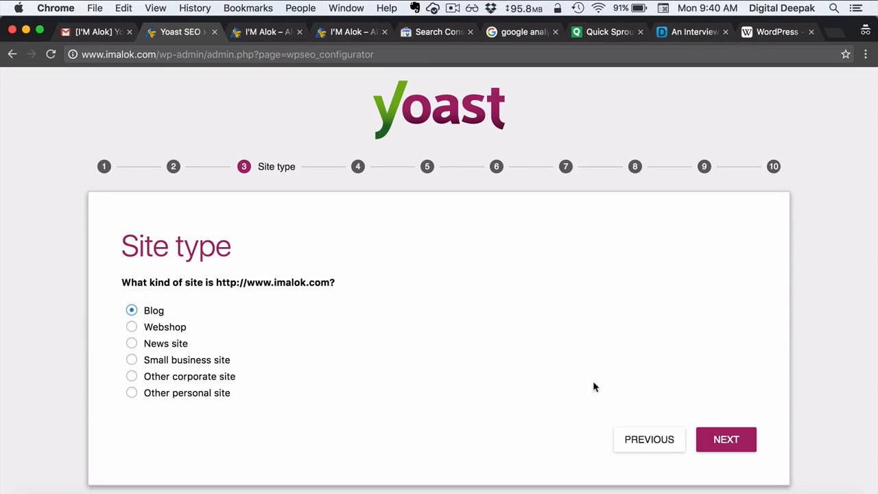
{"action": "left_click", "coordinate": [715, 446]}
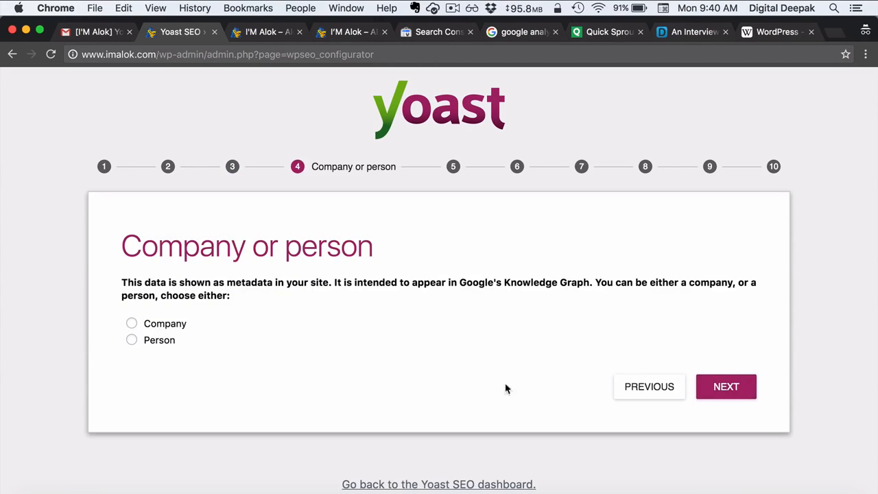
Step: Choose Person for the site's Knowledge Graph metadata, enter the person's name, and continue
{"action": "left_click", "coordinate": [160, 341]}
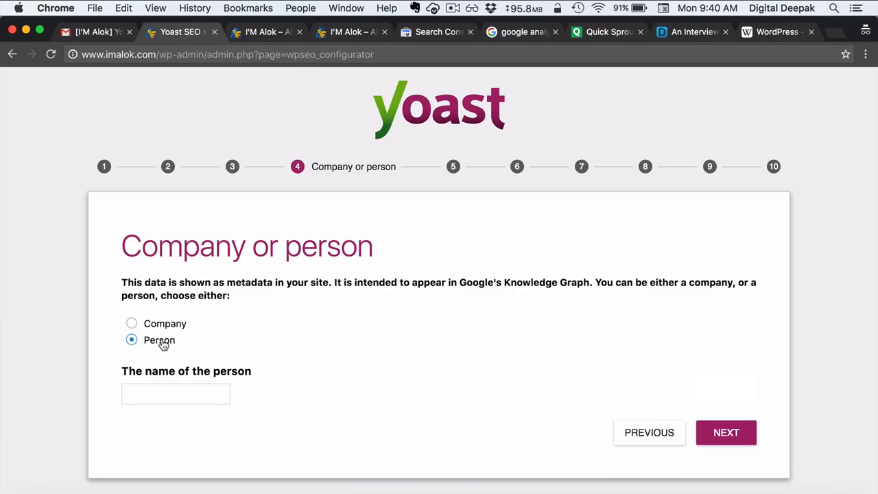
{"action": "left_click", "coordinate": [205, 392]}
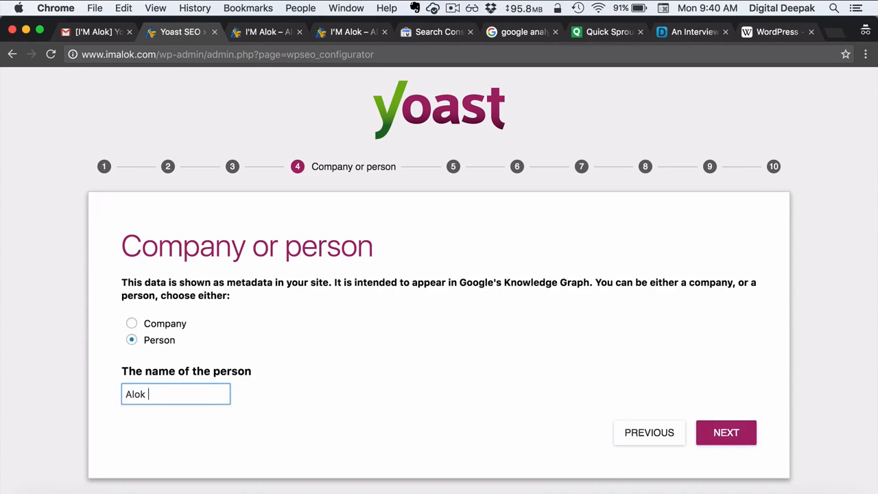
{"action": "left_click", "coordinate": [704, 444]}
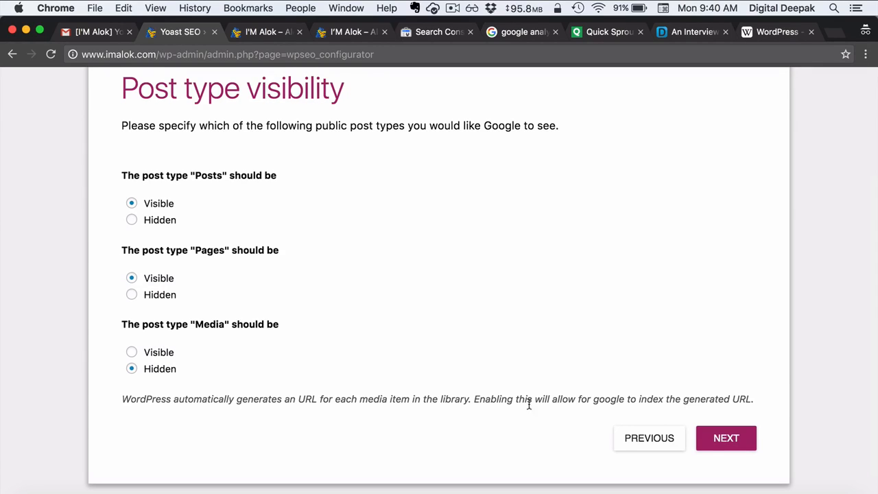
Step: Accept Posts and Pages as Visible, Media as Hidden, and No for multiple authors, and advance to the Google Search Console page
{"action": "left_click", "coordinate": [741, 442]}
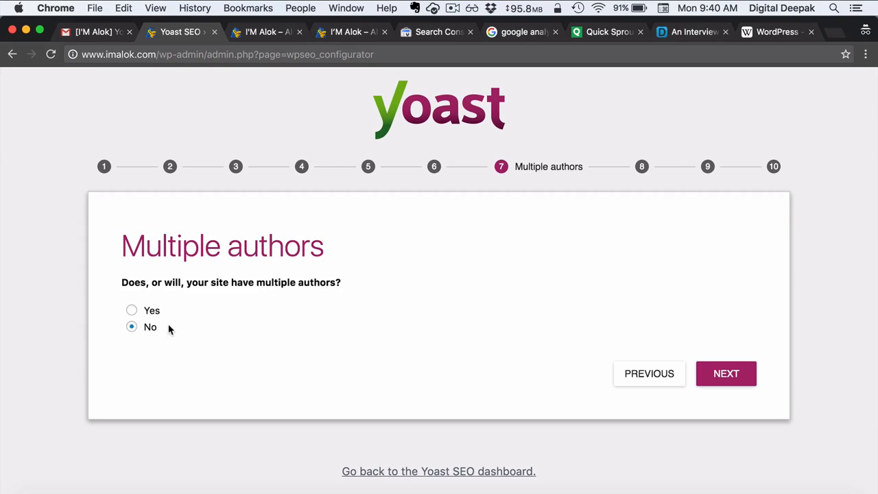
{"action": "left_click", "coordinate": [726, 375]}
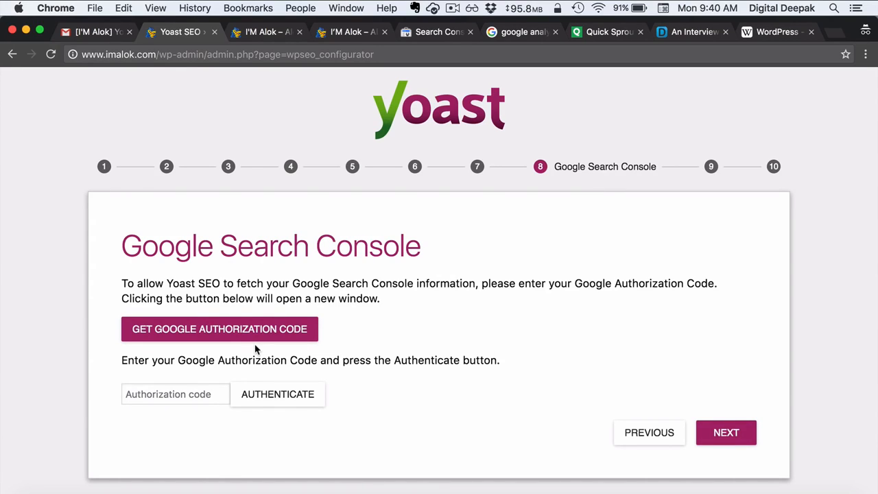
Step: Check the remaining setup tasks in Gmail, and examine the Google Search Console home page and its webmasters/tools address
{"action": "left_click", "coordinate": [92, 28]}
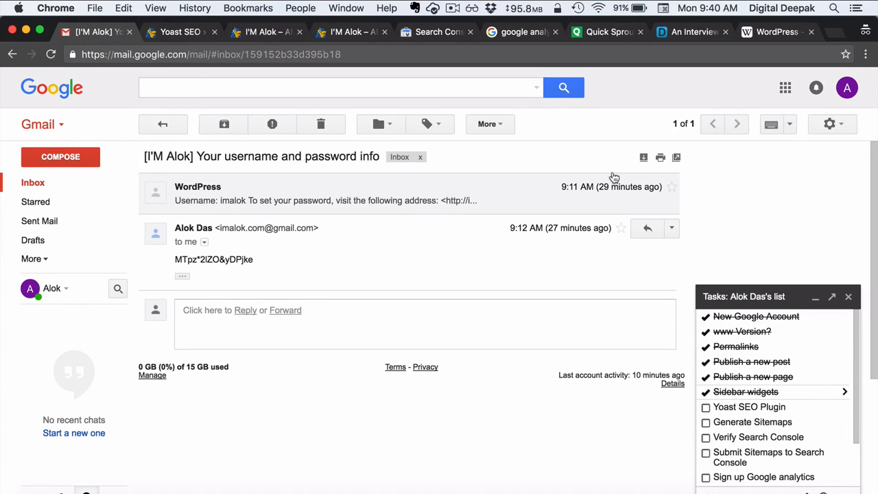
{"action": "left_click", "coordinate": [443, 31]}
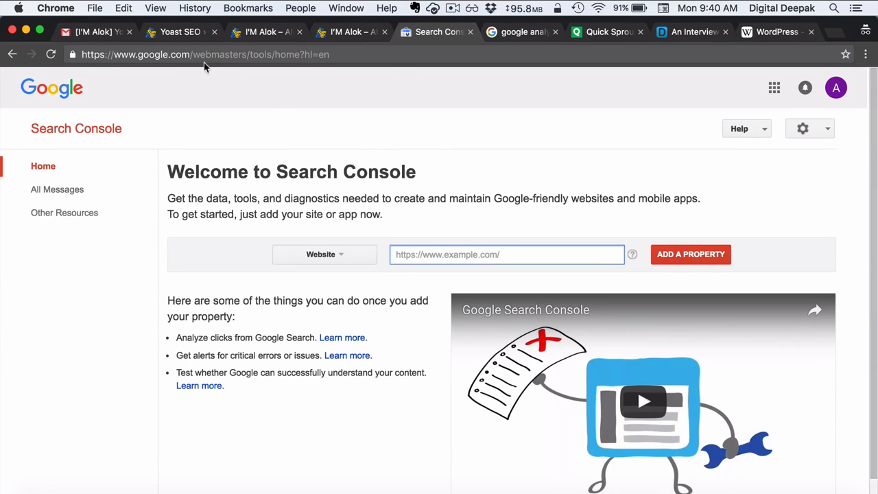
{"action": "left_click_drag", "start_coordinate": [194, 57], "coordinate": [273, 58]}
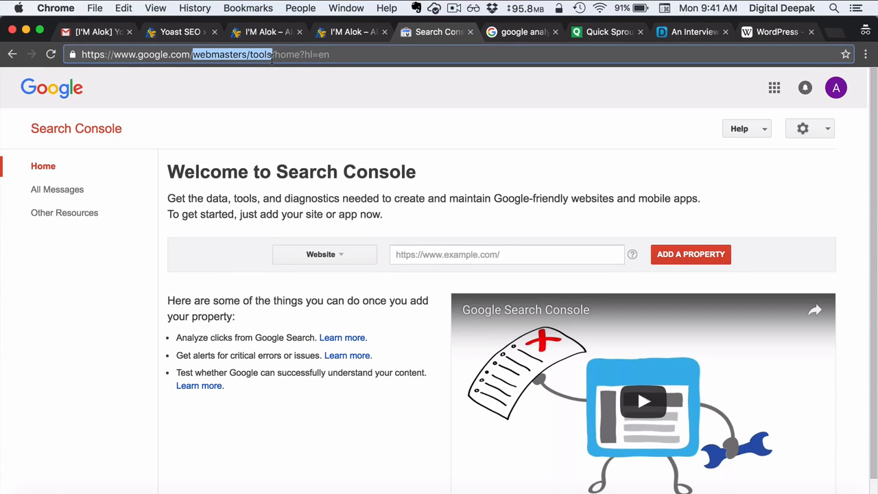
{"action": "left_click", "coordinate": [370, 176]}
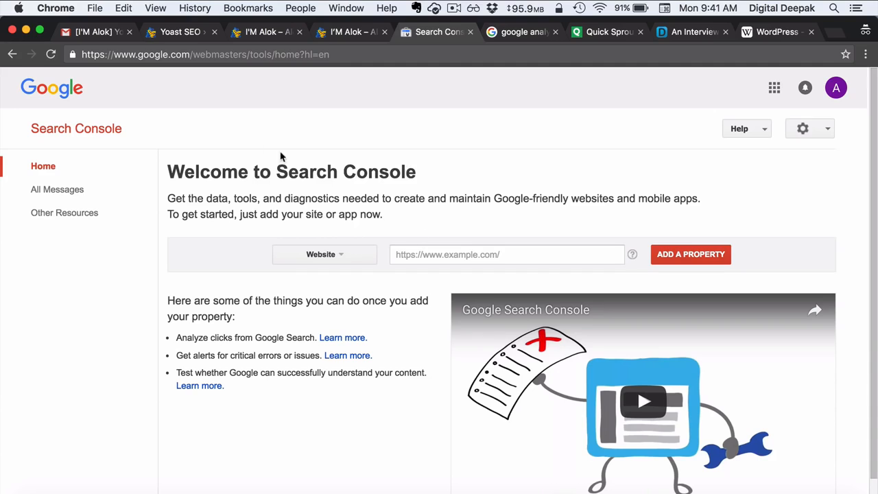
Step: Return to the Yoast wizard, request a Google authorization code, allow Yoast SEO access to Search Console data, copy the code and close the pop-up
{"action": "left_click", "coordinate": [178, 29]}
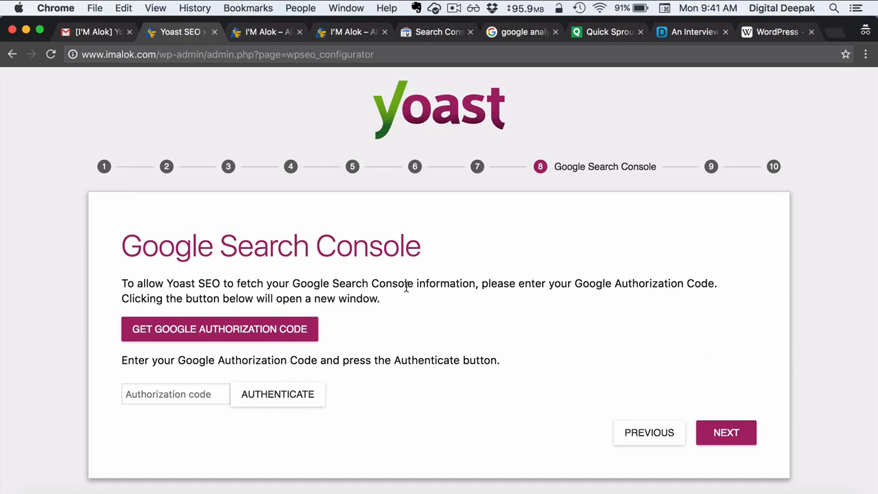
{"action": "scroll", "coordinate": [407, 288], "scroll_direction": "down", "scroll_amount": 2}
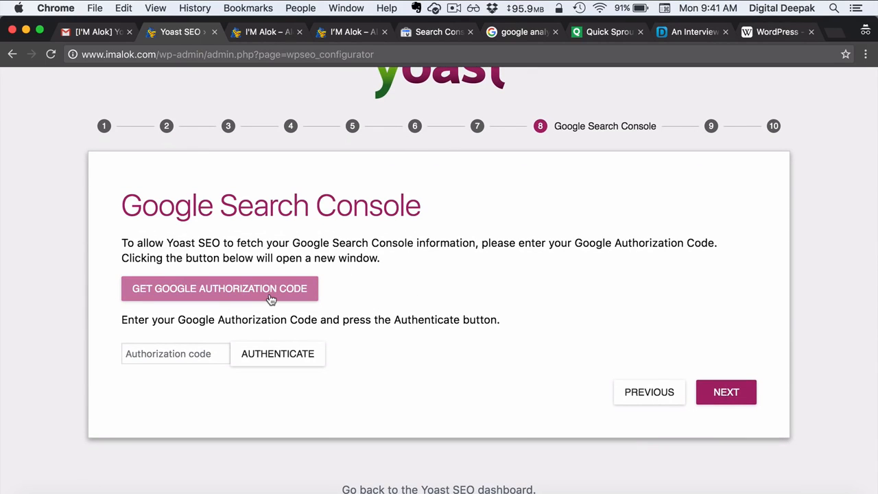
{"action": "left_click", "coordinate": [271, 299]}
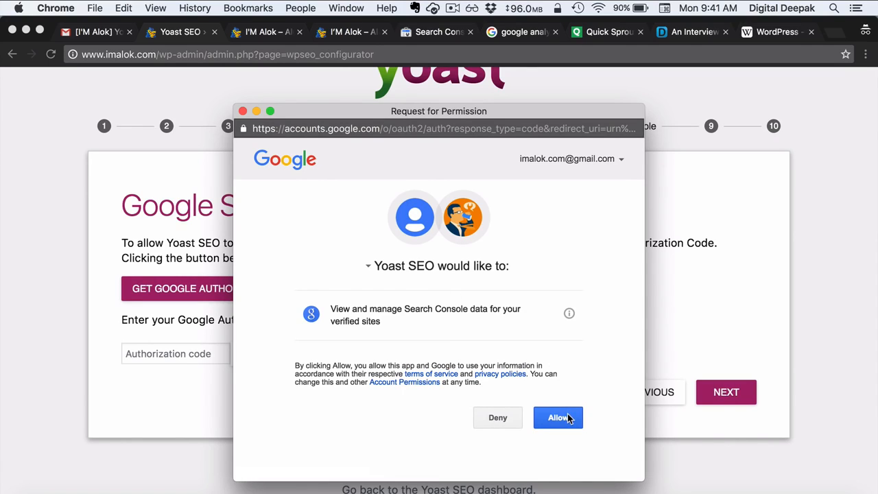
{"action": "left_click", "coordinate": [558, 418]}
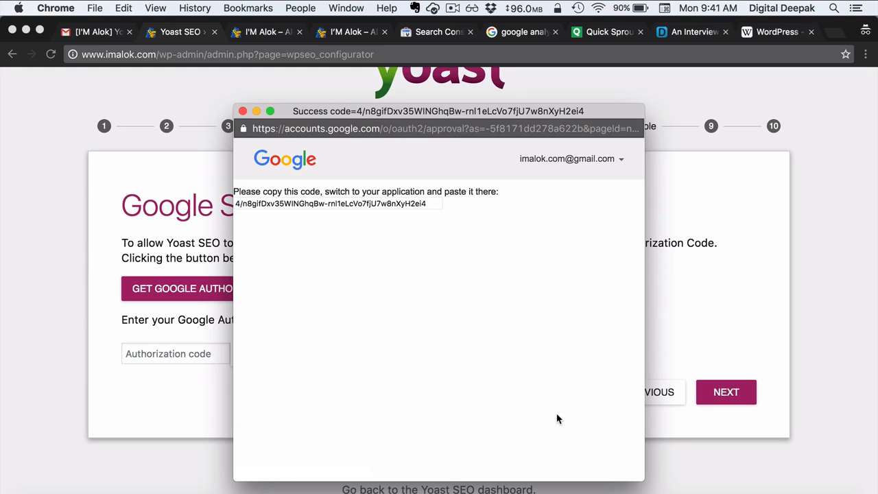
{"action": "left_click", "coordinate": [362, 204]}
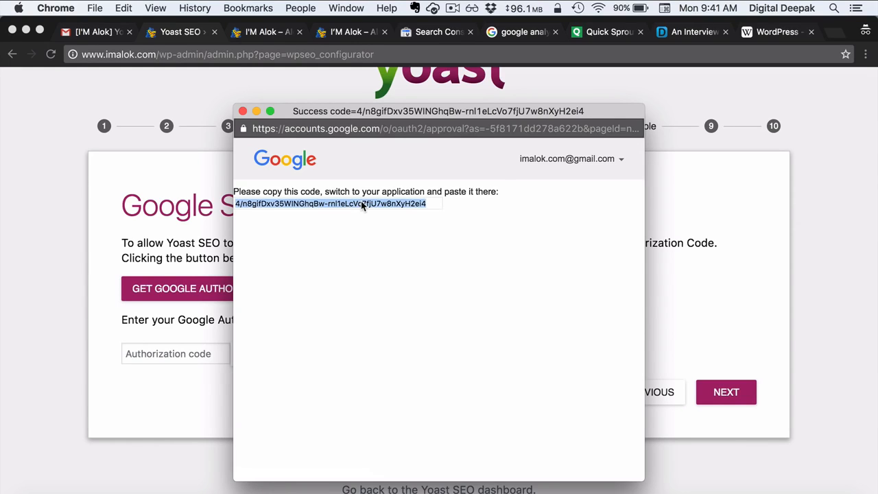
{"action": "left_click", "coordinate": [243, 111]}
Step: Paste the Google authorization code into the wizard's Authorization code field and authenticate
{"action": "left_click", "coordinate": [186, 347]}
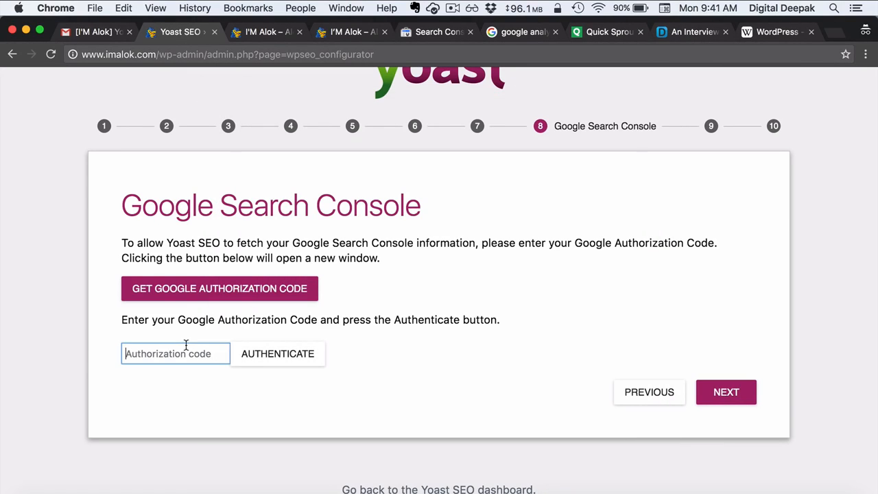
{"action": "key", "text": "super+v"}
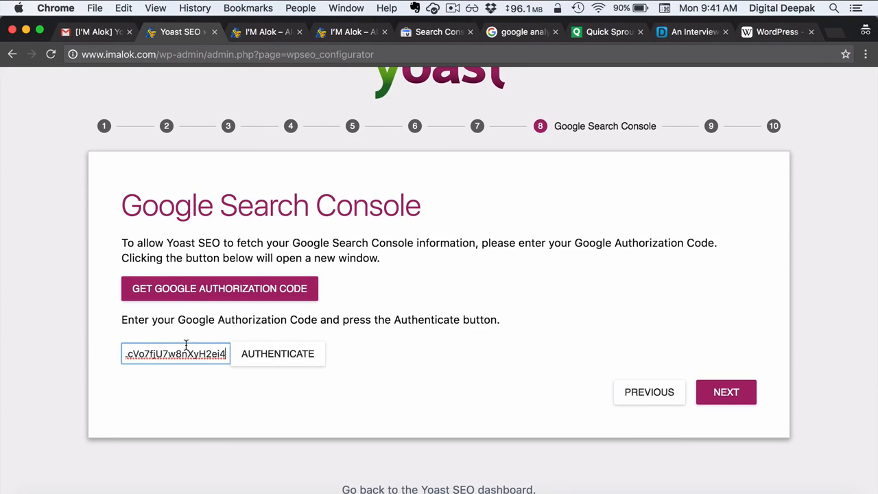
{"action": "left_click", "coordinate": [246, 356]}
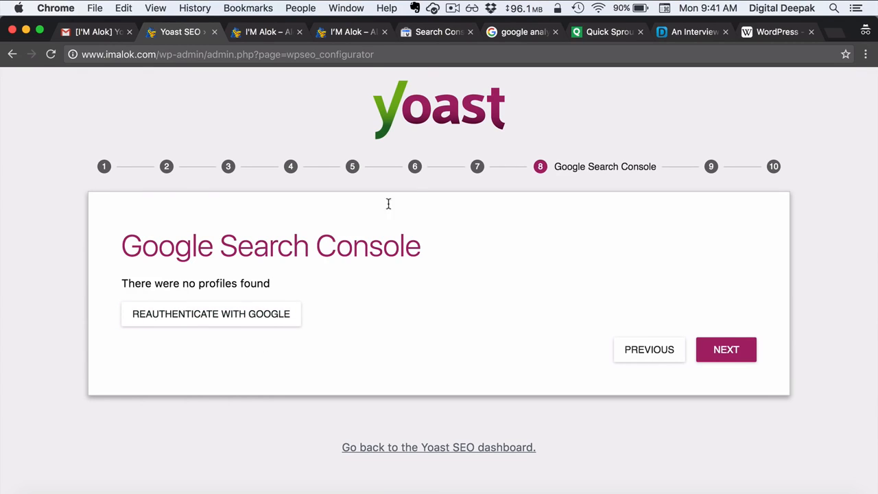
Step: Switch to the Google Search Console home page for adding a website property
{"action": "left_click", "coordinate": [434, 34]}
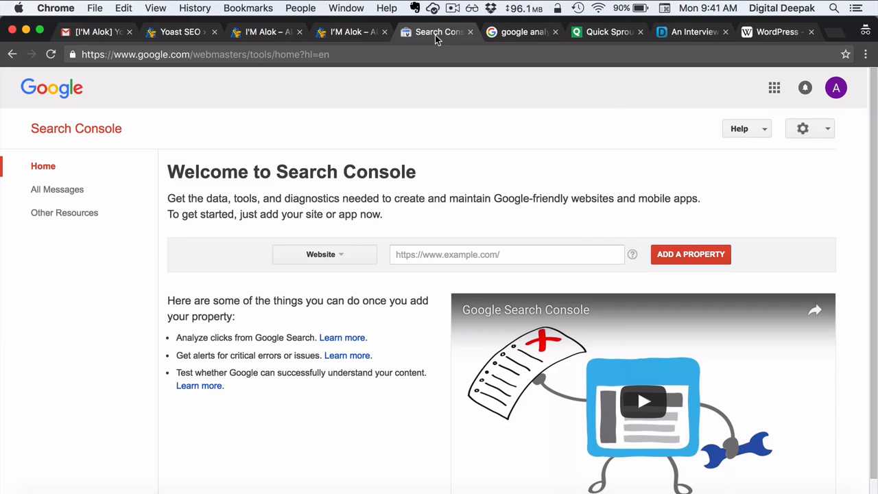
{"action": "left_click", "coordinate": [450, 255]}
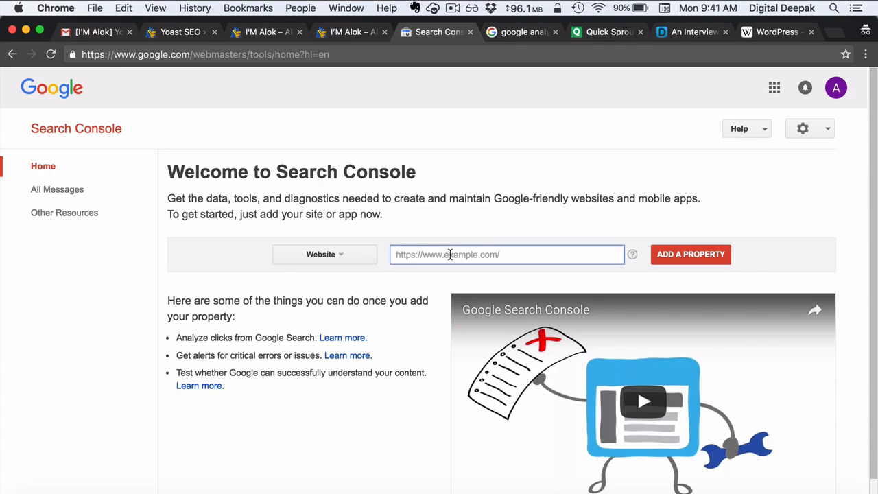
{"action": "type", "text": "www"}
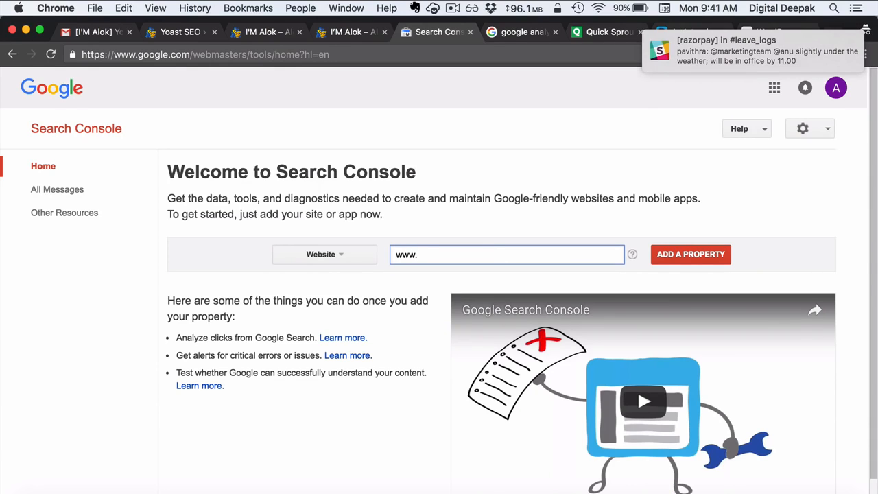
{"action": "type", "text": ".imalok.com"}
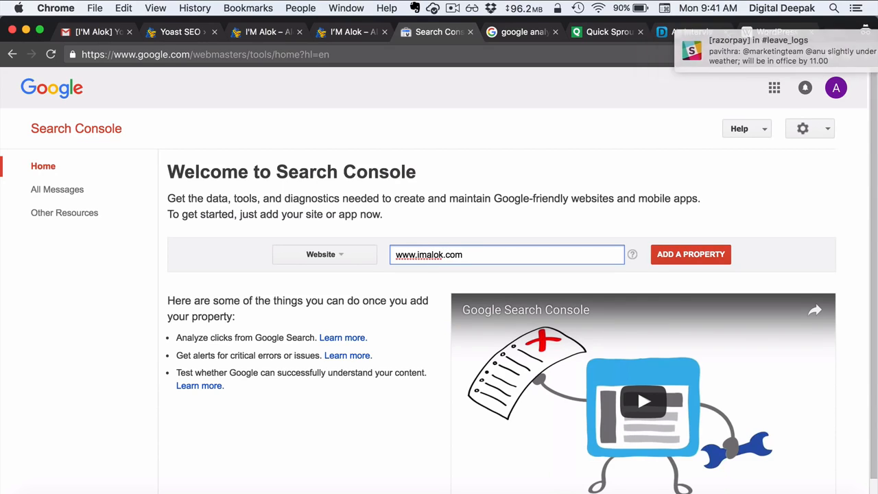
{"action": "left_click", "coordinate": [676, 260]}
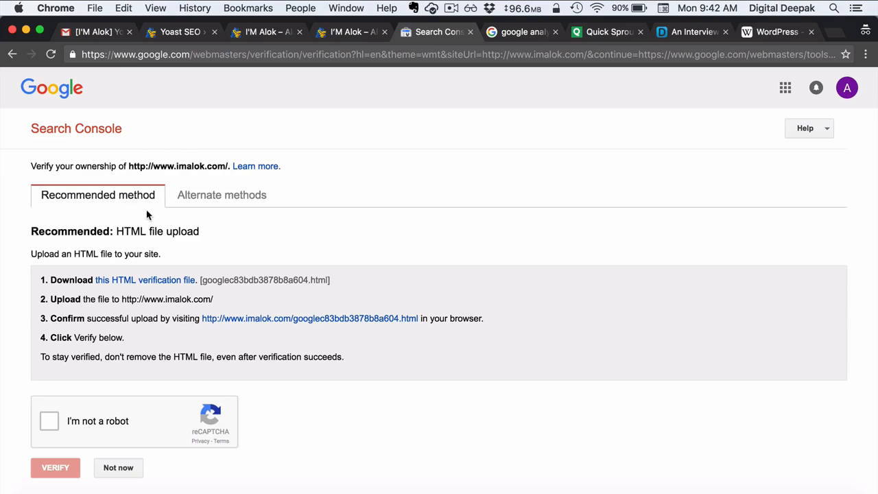
Step: Restart Google authentication in the Yoast SEO wizard, allow access to Search Console data and copy the authorization code
{"action": "left_click", "coordinate": [178, 31]}
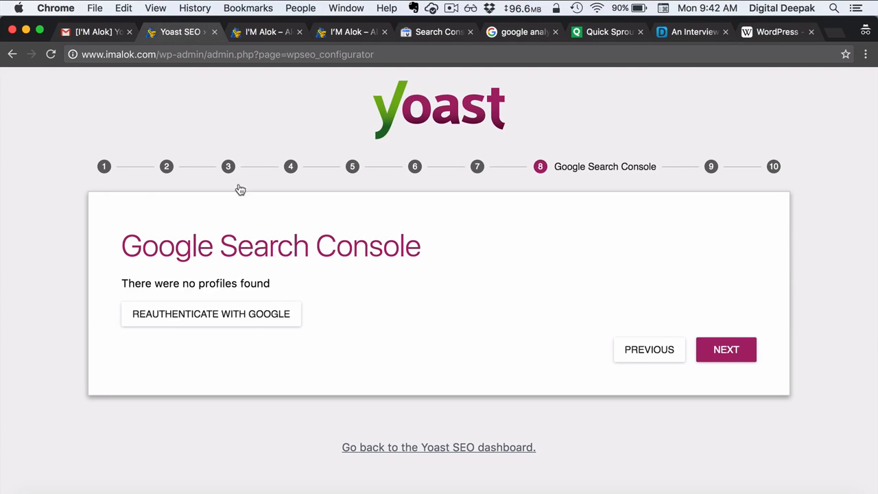
{"action": "left_click", "coordinate": [235, 314]}
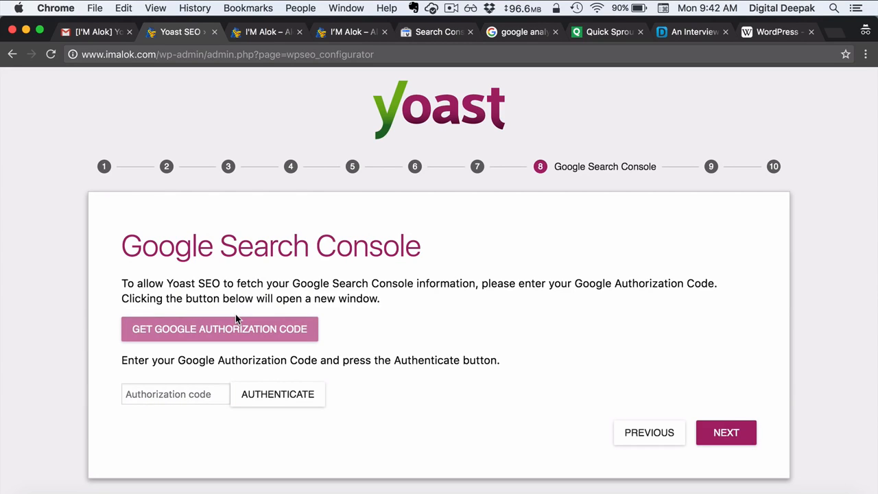
{"action": "left_click", "coordinate": [242, 323]}
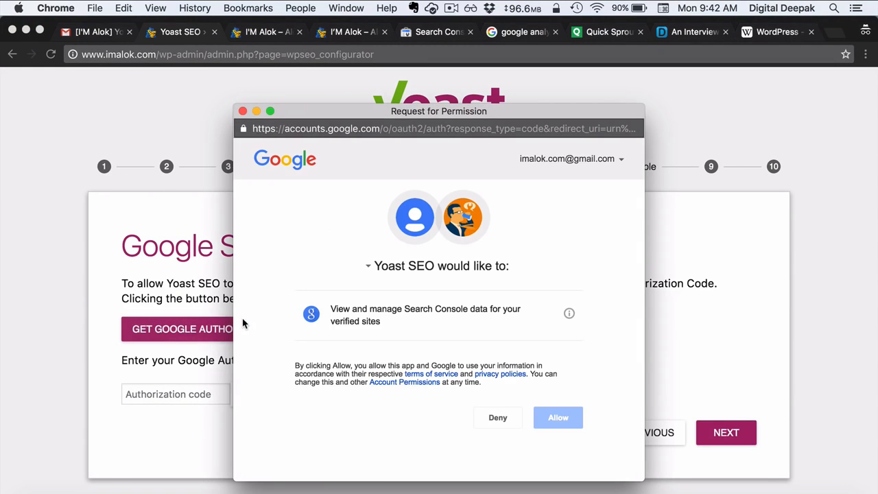
{"action": "left_click", "coordinate": [558, 424]}
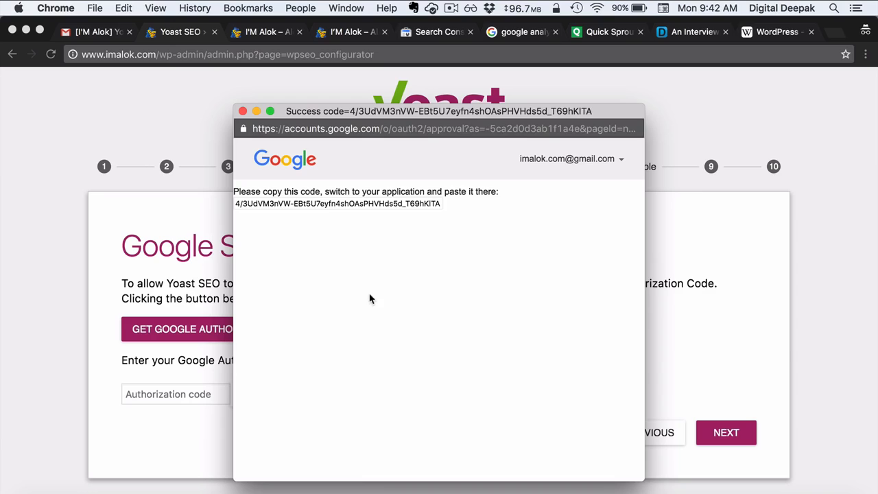
{"action": "triple_click", "coordinate": [320, 206]}
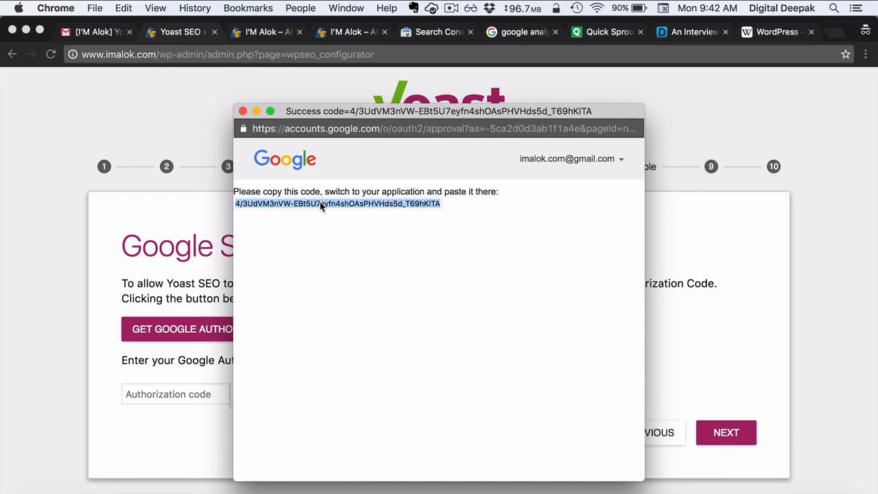
{"action": "key", "text": "super+c"}
{"action": "left_click", "coordinate": [243, 112]}
Step: Paste the Google authorization code into the Yoast wizard and authenticate
{"action": "left_click", "coordinate": [192, 394]}
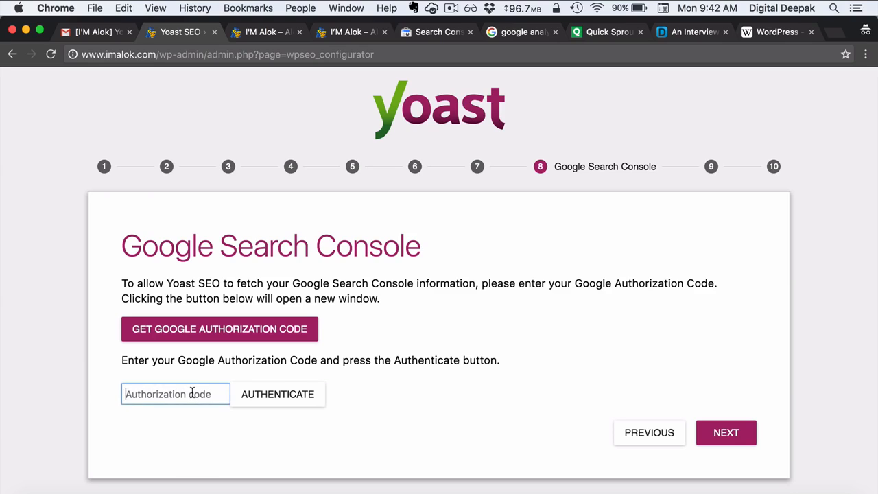
{"action": "key", "text": "super+v"}
{"action": "left_click", "coordinate": [244, 400]}
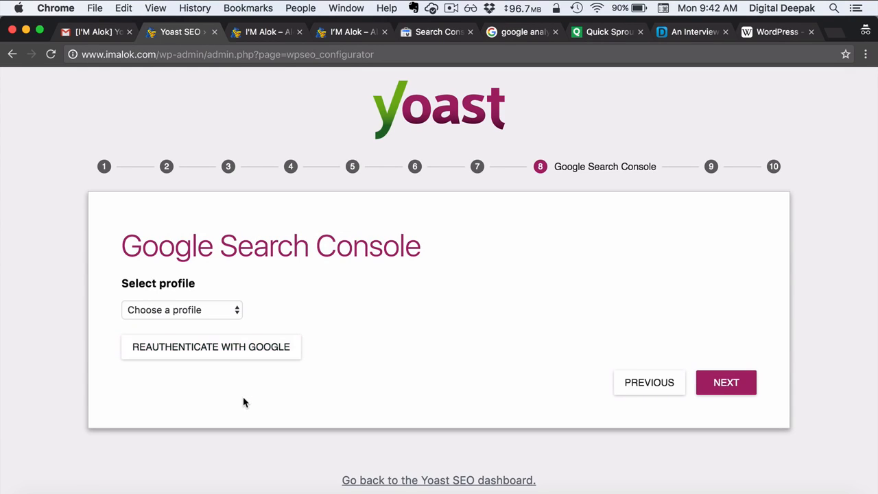
{"action": "left_click", "coordinate": [221, 313]}
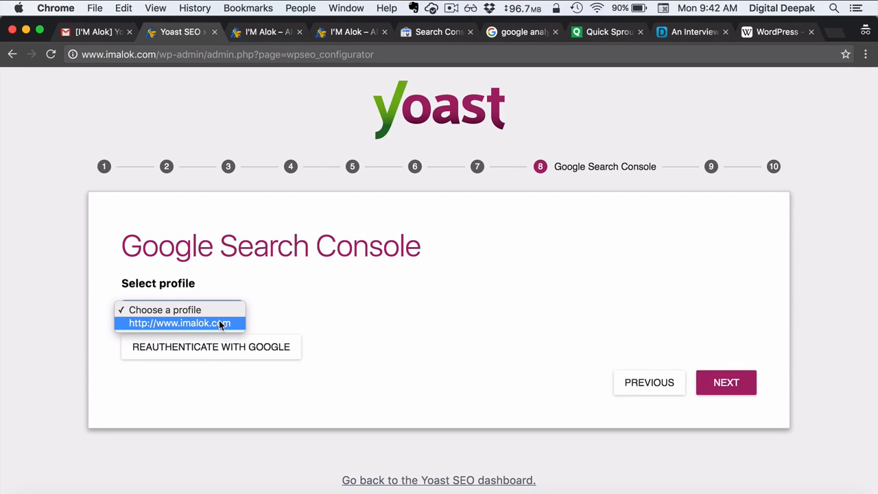
{"action": "left_click", "coordinate": [220, 323]}
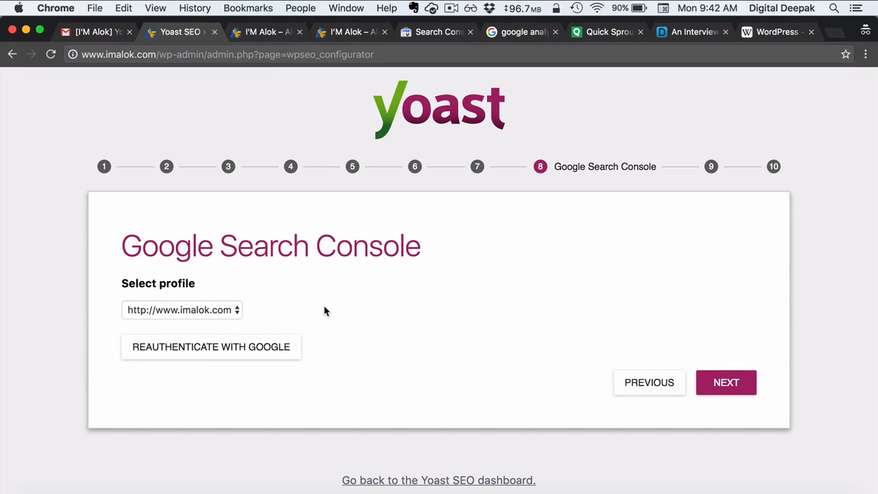
{"action": "left_click", "coordinate": [727, 382]}
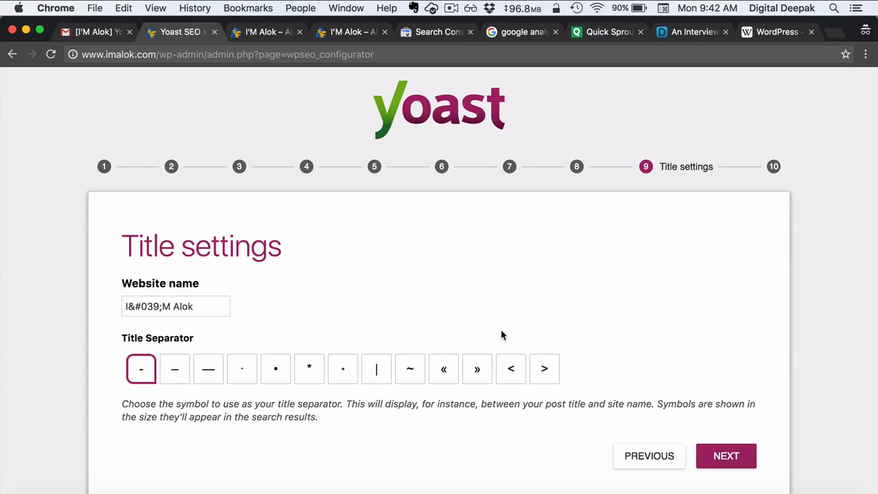
Step: Set the website name to "I'm Alok" with » as title separator, and finish the Yoast configuration wizard
{"action": "triple_click", "coordinate": [209, 302]}
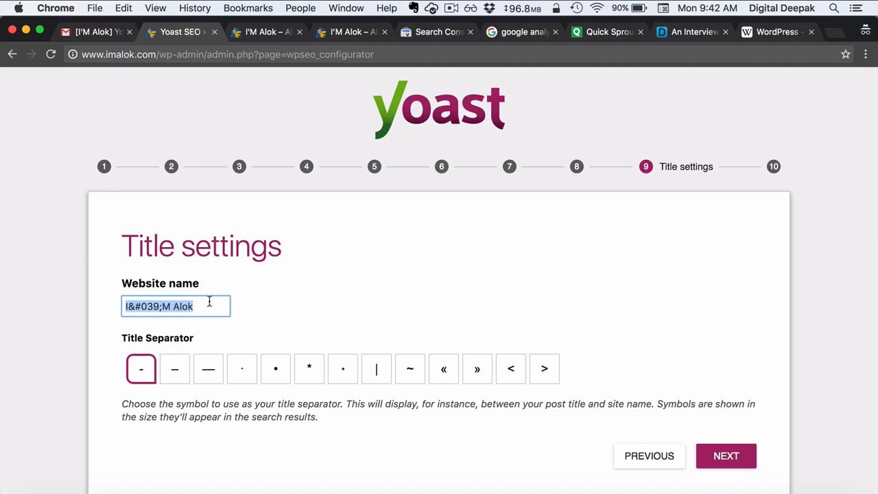
{"action": "type", "text": "I'm"}
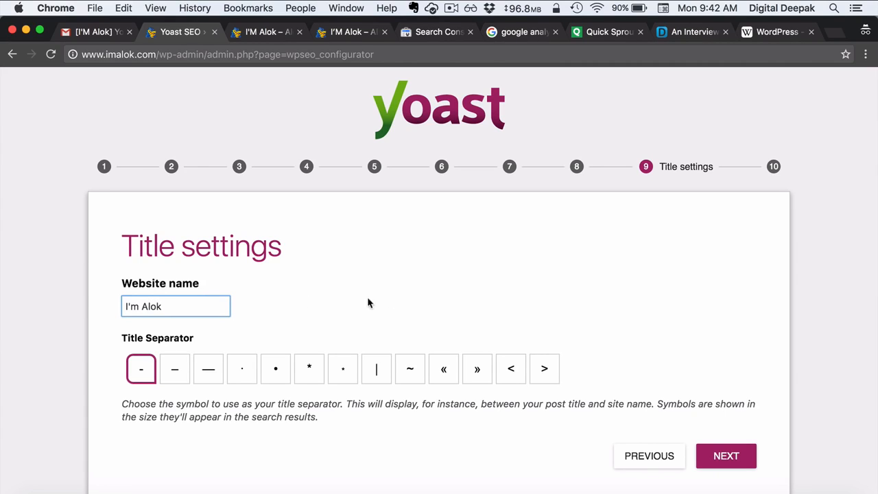
{"action": "left_click", "coordinate": [395, 297]}
{"action": "scroll", "coordinate": [295, 322], "scroll_direction": "down", "scroll_amount": 1}
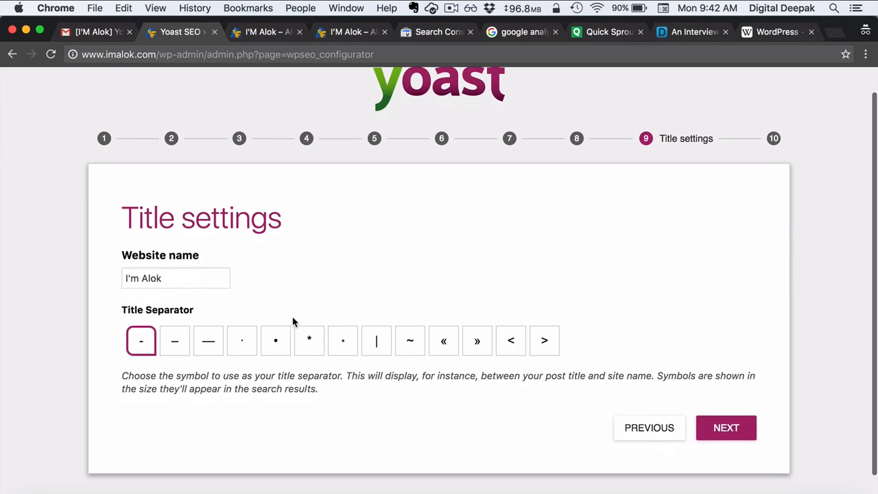
{"action": "left_click", "coordinate": [475, 345]}
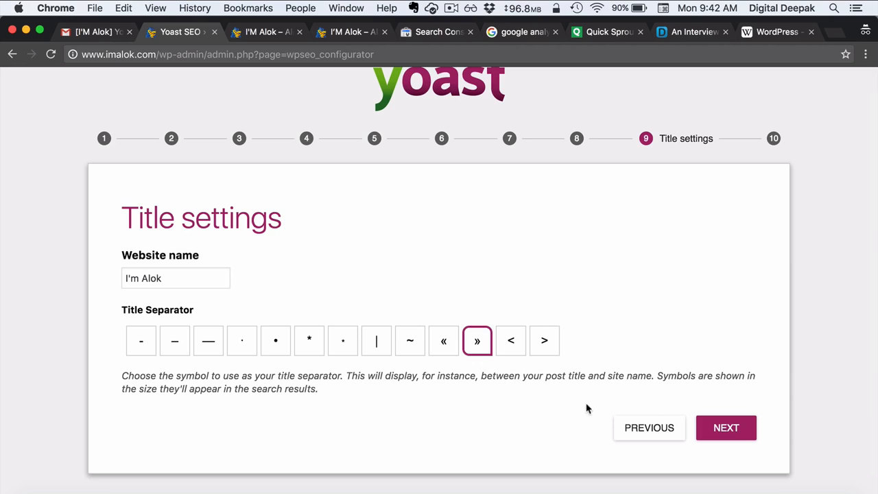
{"action": "left_click", "coordinate": [714, 426]}
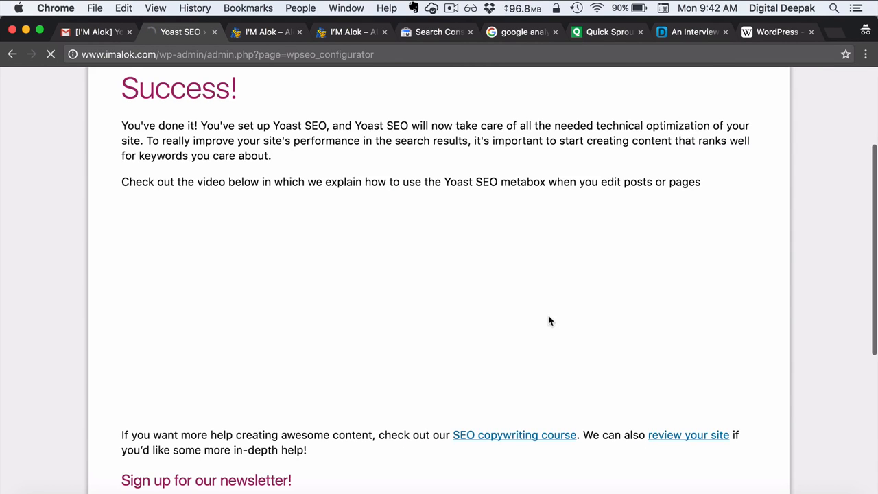
{"action": "scroll", "coordinate": [549, 320], "scroll_direction": "down", "scroll_amount": 5}
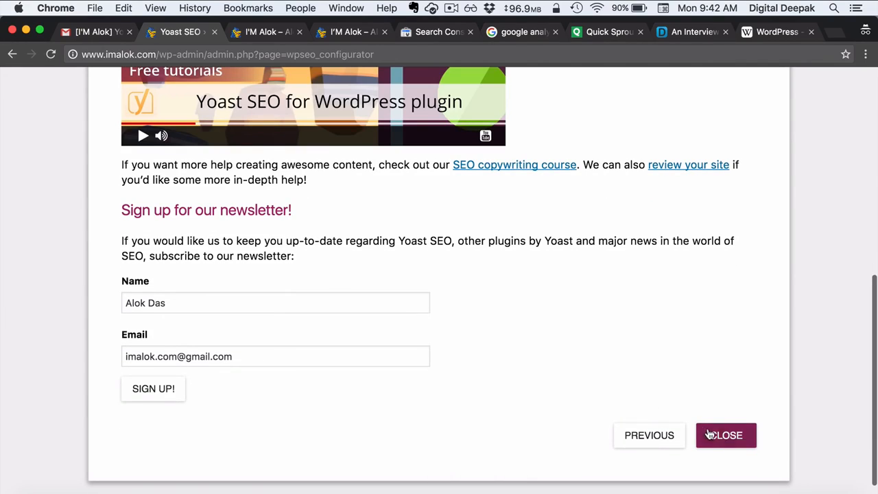
{"action": "left_click", "coordinate": [711, 435]}
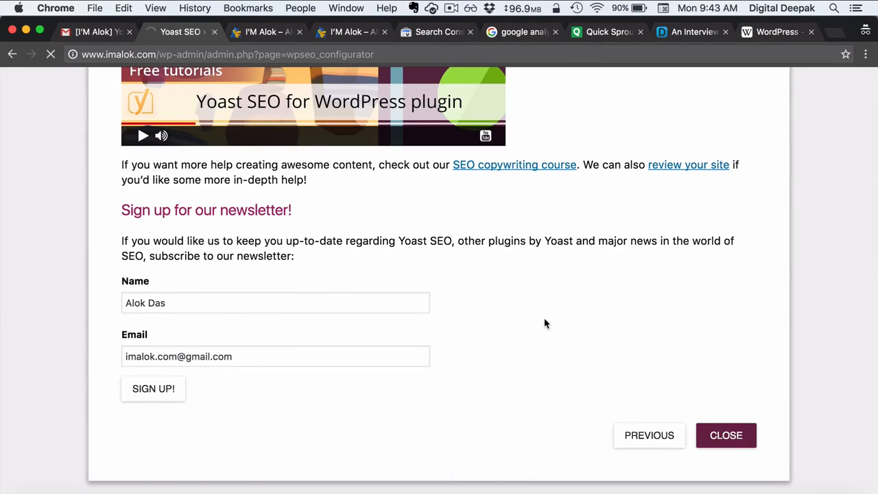
Step: Choose the alternate HTML tag method for verifying imalok.com in Search Console and copy the verification meta tag
{"action": "left_click", "coordinate": [310, 246]}
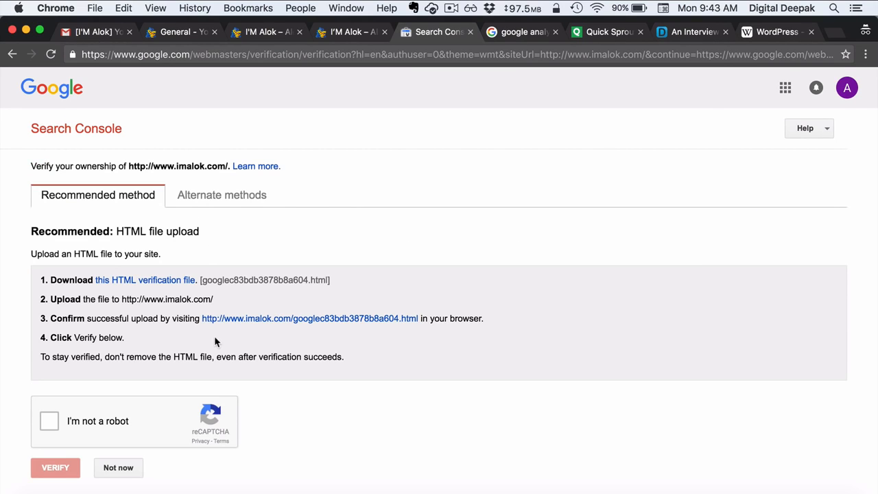
{"action": "left_click", "coordinate": [218, 199]}
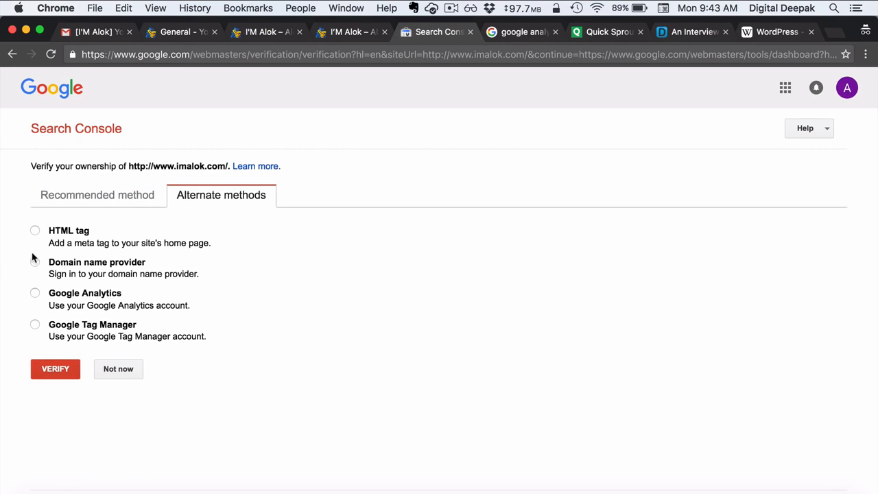
{"action": "left_click", "coordinate": [34, 231]}
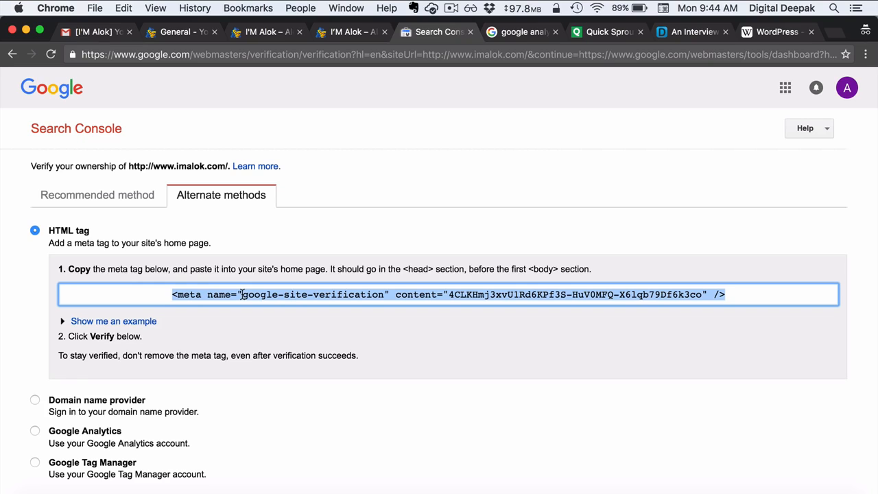
{"action": "key", "text": "super+c"}
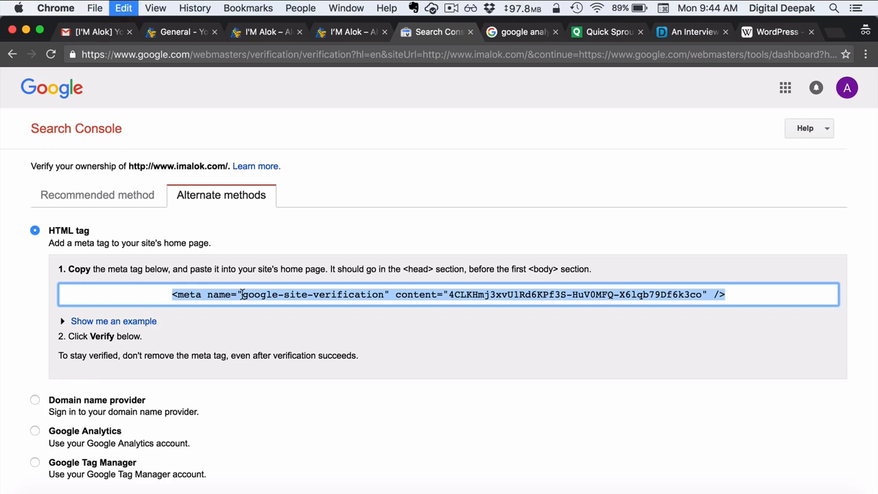
Step: Open the CleanWP theme's header.php for editing in the WordPress theme editor, accepting the caution notice
{"action": "left_click", "coordinate": [184, 36]}
{"action": "mouse_move", "coordinate": [101, 273]}
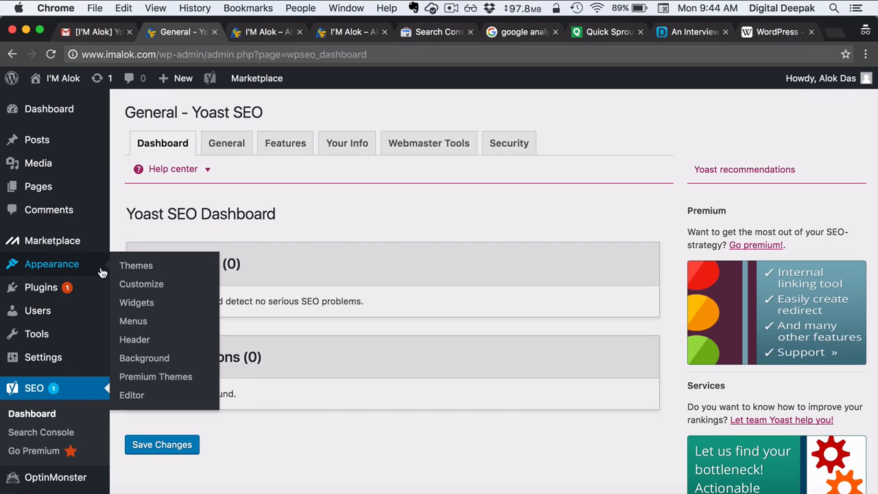
{"action": "left_click", "coordinate": [144, 402]}
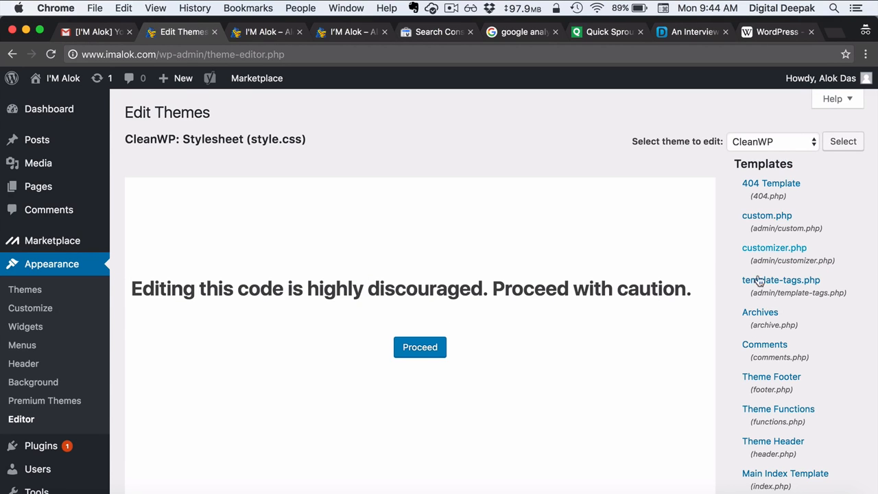
{"action": "scroll", "coordinate": [768, 407], "scroll_direction": "down", "scroll_amount": 1}
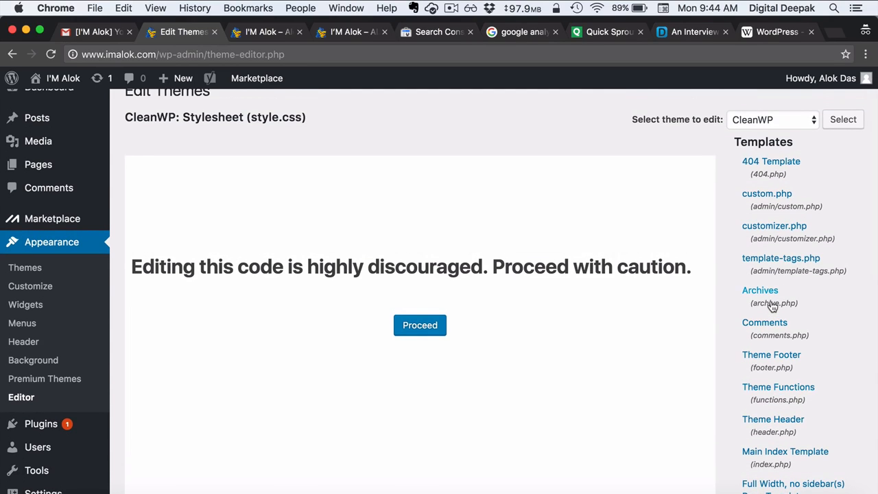
{"action": "left_click", "coordinate": [775, 420]}
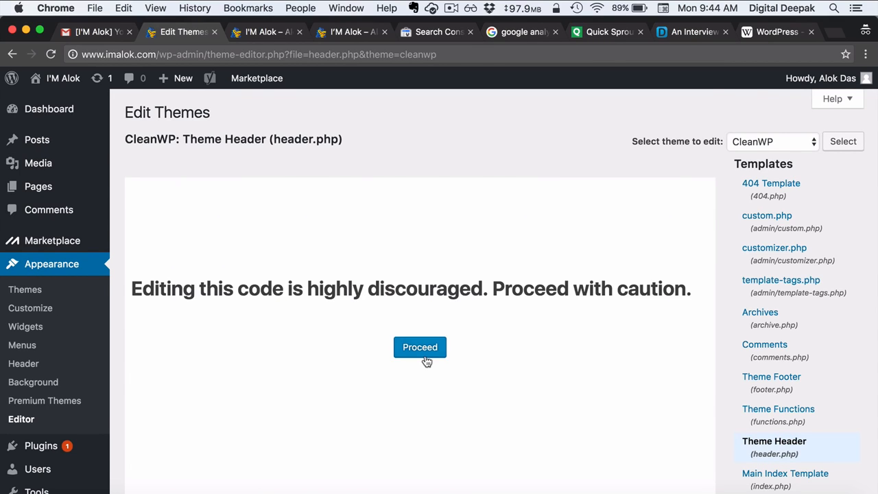
{"action": "left_click", "coordinate": [424, 351]}
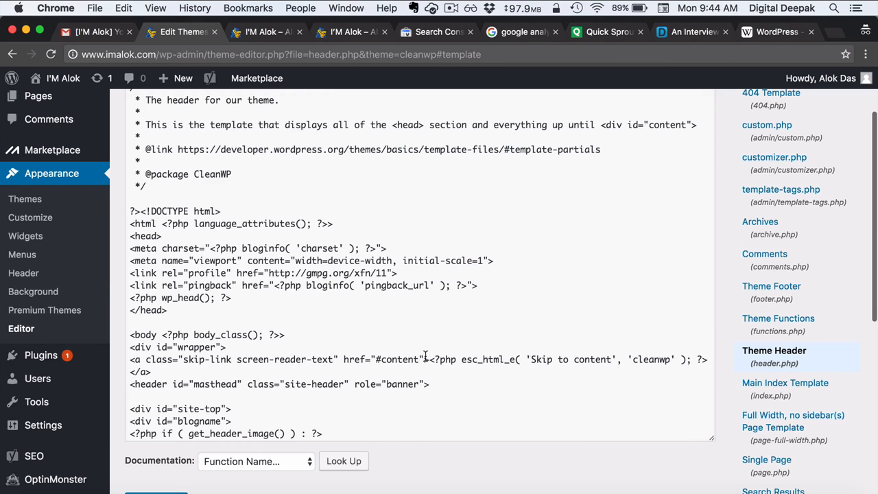
Step: Paste the copied google-site-verification meta tag on a new line below the viewport meta tag in header.php and save the file
{"action": "left_click", "coordinate": [501, 261]}
{"action": "key", "text": "Return"}
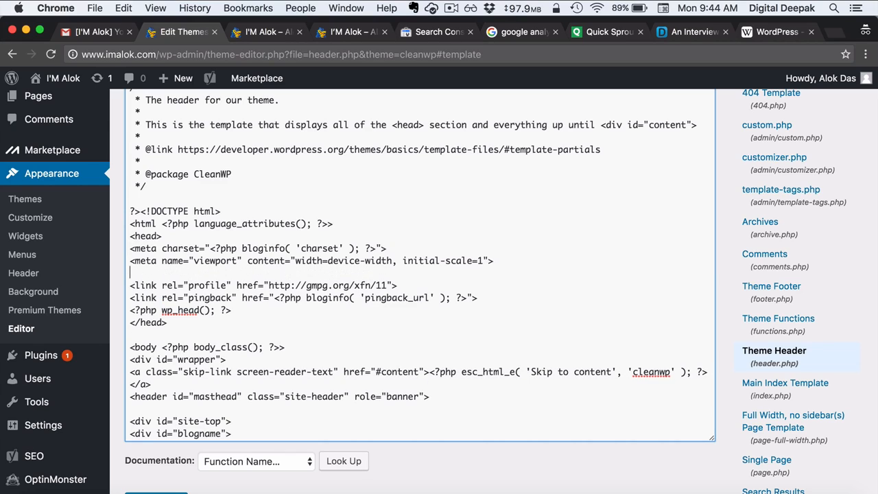
{"action": "key", "text": "super+v"}
{"action": "scroll", "coordinate": [280, 357], "scroll_direction": "down", "scroll_amount": 1}
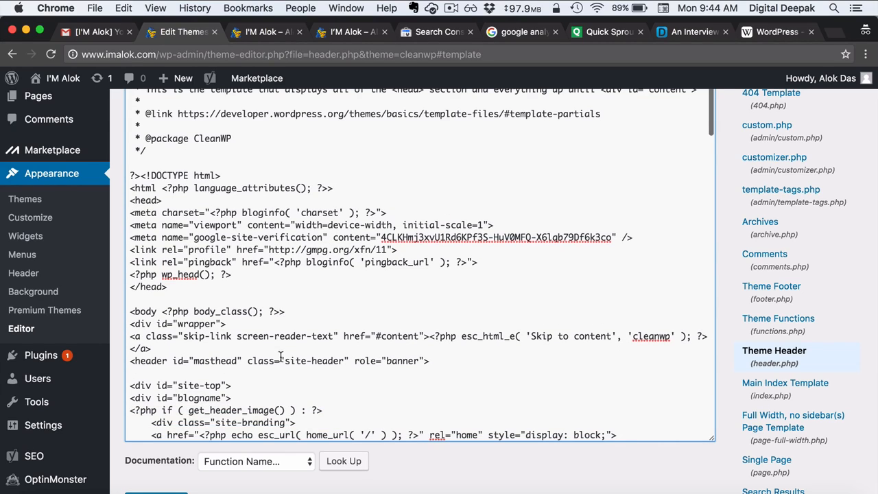
{"action": "left_click", "coordinate": [156, 492]}
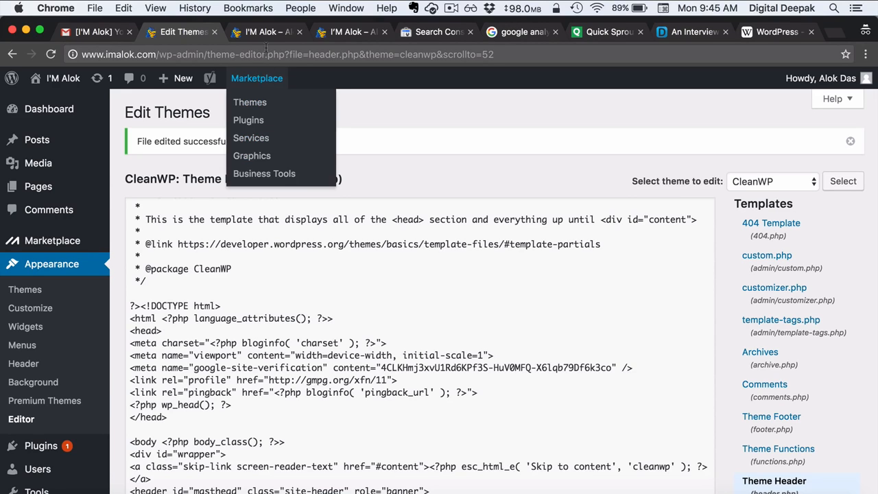
Step: Return to Search Console and verify ownership of imalok.com with the HTML tag method
{"action": "left_click", "coordinate": [268, 31]}
{"action": "left_click", "coordinate": [426, 32]}
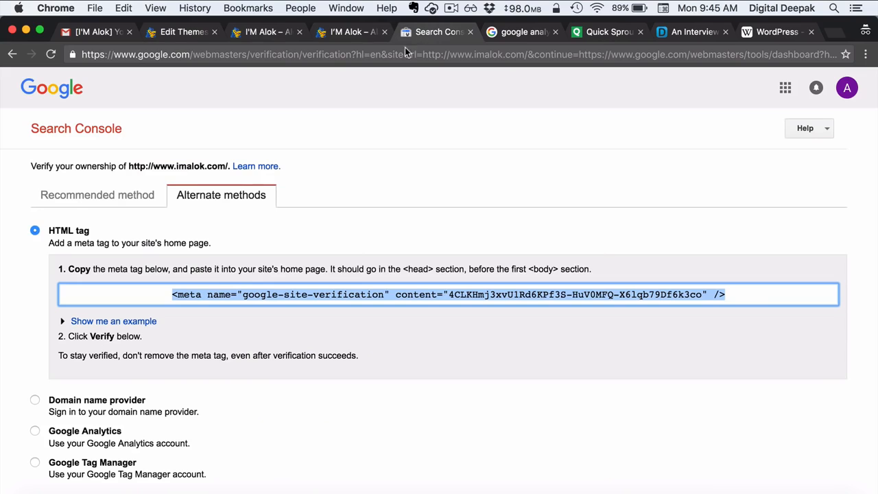
{"action": "scroll", "coordinate": [220, 280], "scroll_direction": "down", "scroll_amount": 2}
{"action": "left_click", "coordinate": [68, 452]}
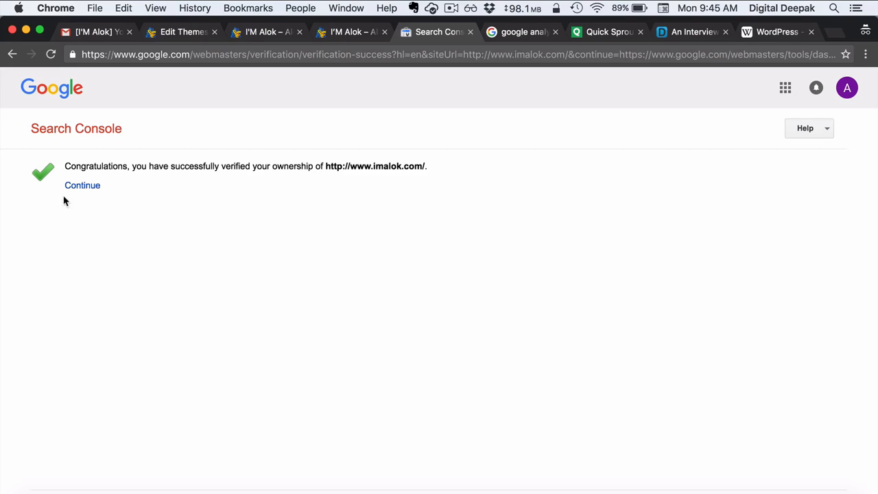
Step: Continue from the ownership verification to the Search Console dashboard of imalok.com and look over its current status
{"action": "left_click", "coordinate": [81, 192]}
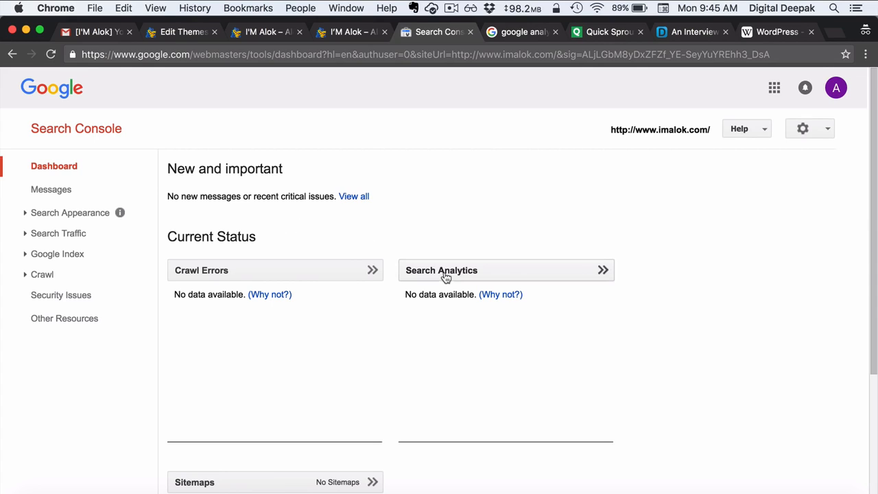
{"action": "scroll", "coordinate": [444, 275], "scroll_direction": "down", "scroll_amount": 2}
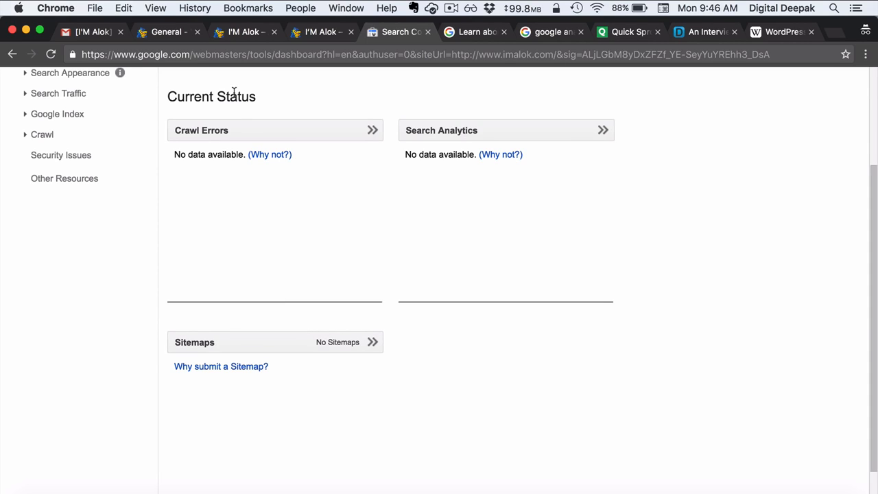
Step: Return to the WordPress admin and search the plugins available for adding for "google xml sitemaps"
{"action": "left_click", "coordinate": [172, 32]}
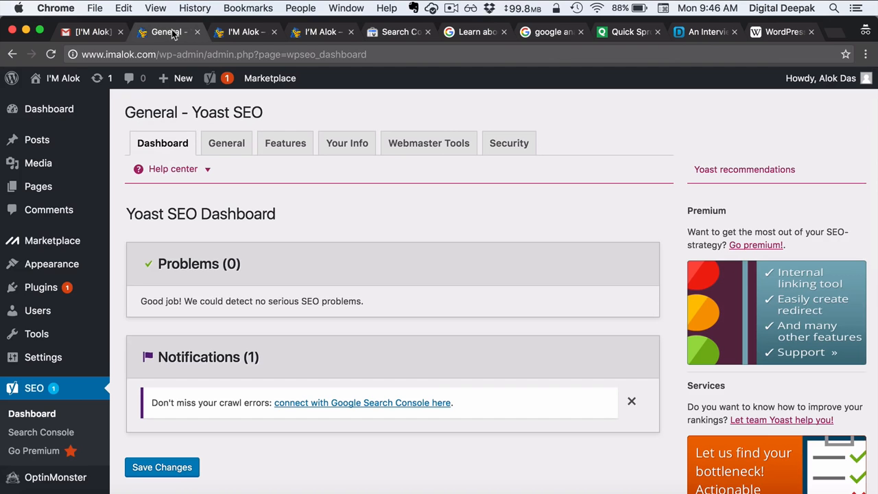
{"action": "mouse_move", "coordinate": [84, 283]}
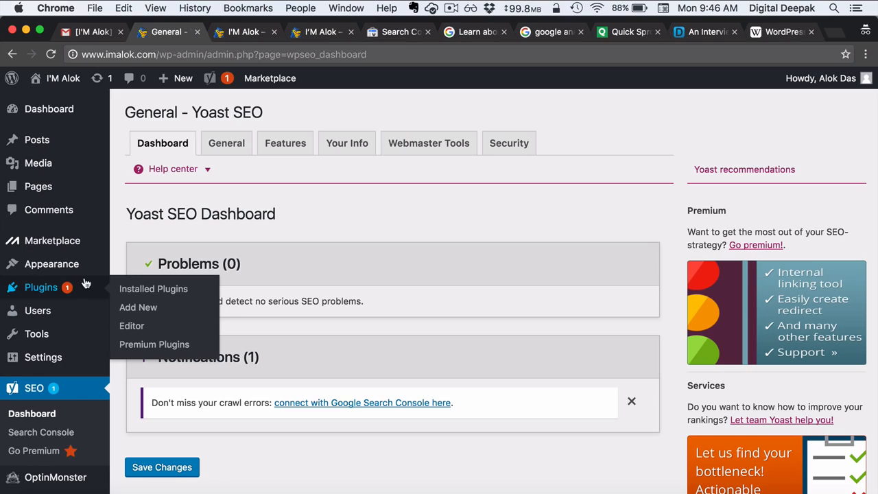
{"action": "left_click", "coordinate": [139, 308]}
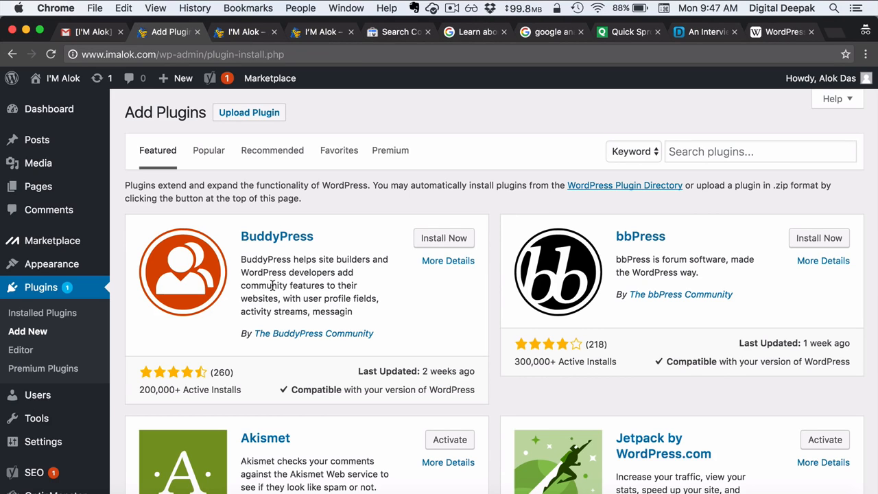
{"action": "left_click", "coordinate": [735, 151]}
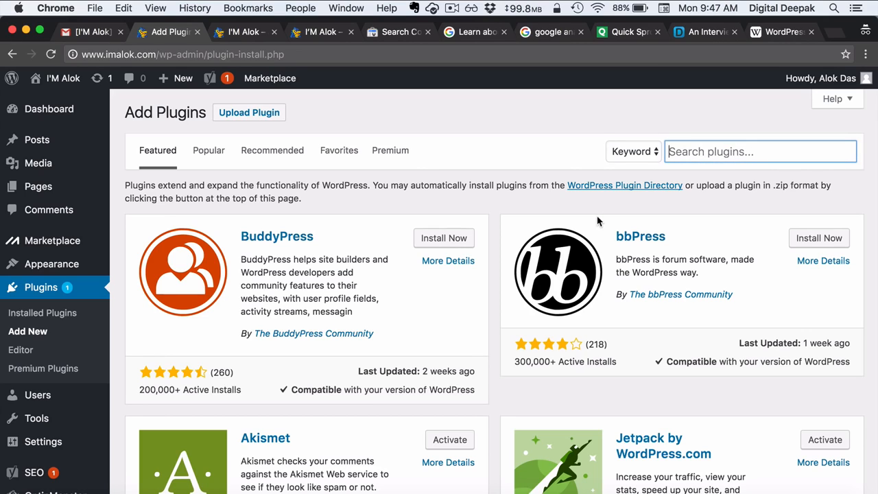
{"action": "type", "text": "google xml sitemaps"}
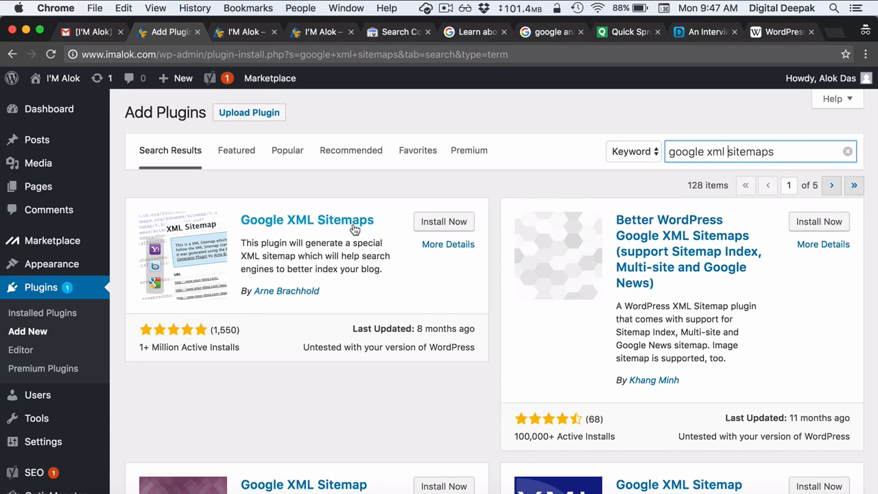
Step: Install and activate the Google XML Sitemaps plugin by Arne Brachhold
{"action": "left_click", "coordinate": [433, 221]}
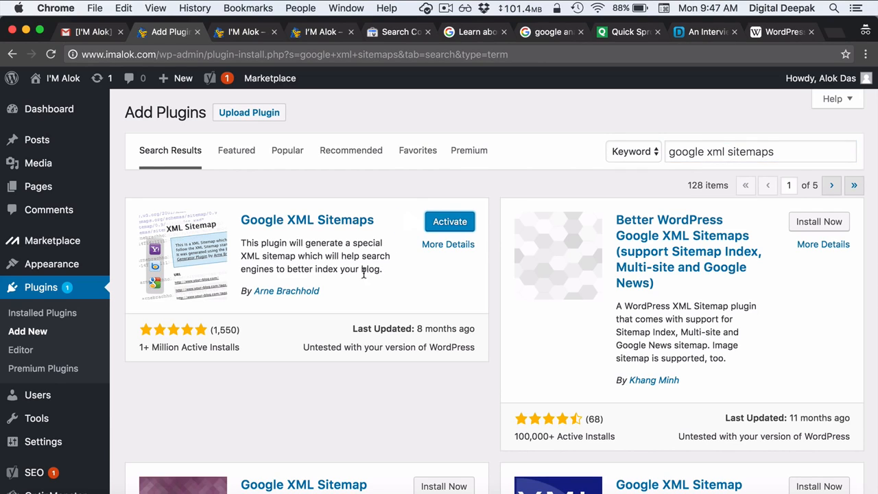
{"action": "scroll", "coordinate": [77, 346], "scroll_direction": "down", "scroll_amount": 2}
{"action": "scroll", "coordinate": [77, 346], "scroll_direction": "down", "scroll_amount": 1}
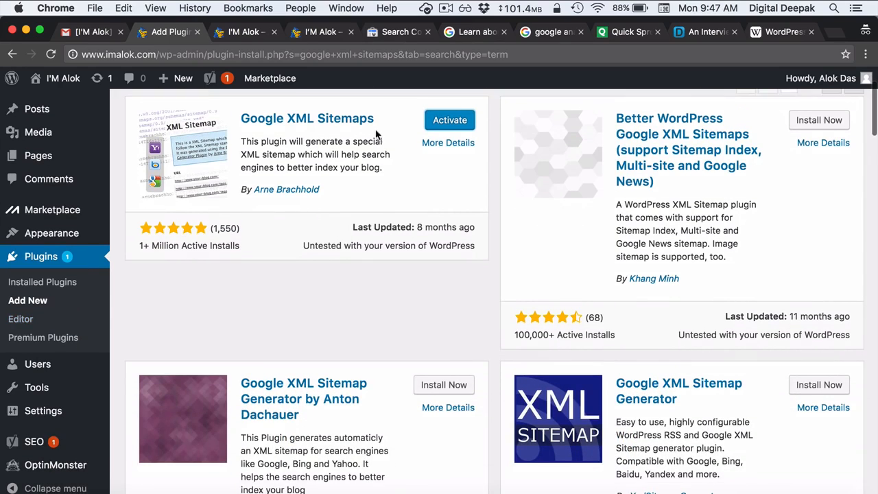
{"action": "left_click", "coordinate": [448, 122]}
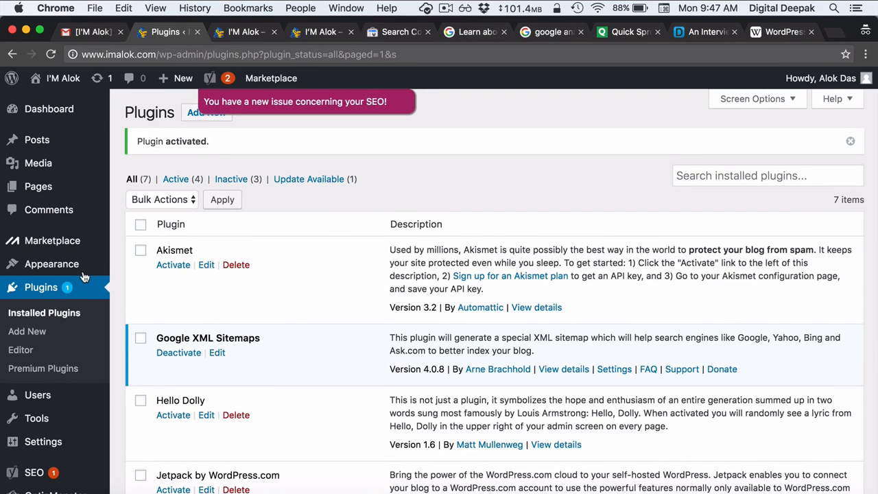
Step: Open the XML-Sitemap settings page of the newly activated plugin
{"action": "scroll", "coordinate": [85, 277], "scroll_direction": "down", "scroll_amount": 3}
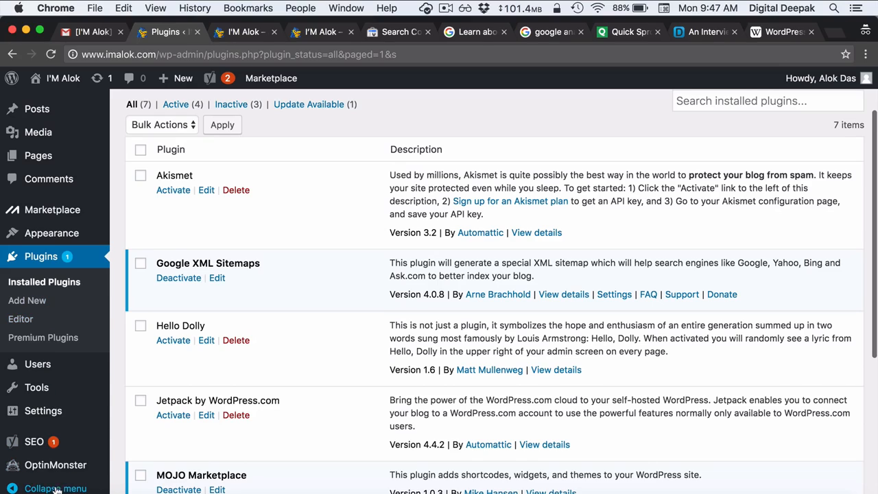
{"action": "mouse_move", "coordinate": [58, 389]}
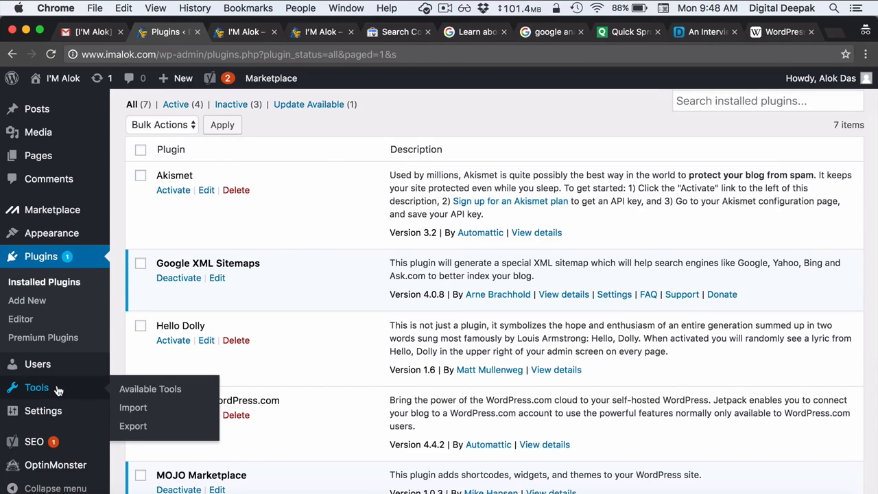
{"action": "mouse_move", "coordinate": [58, 370]}
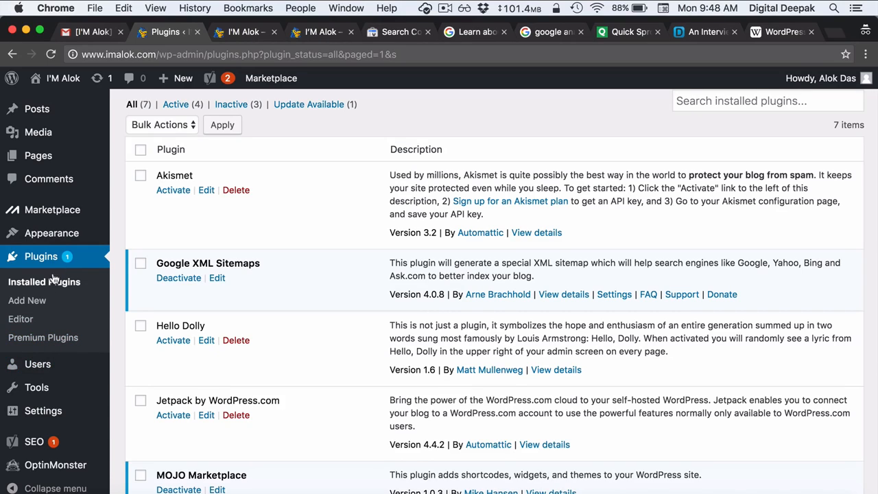
{"action": "mouse_move", "coordinate": [43, 422]}
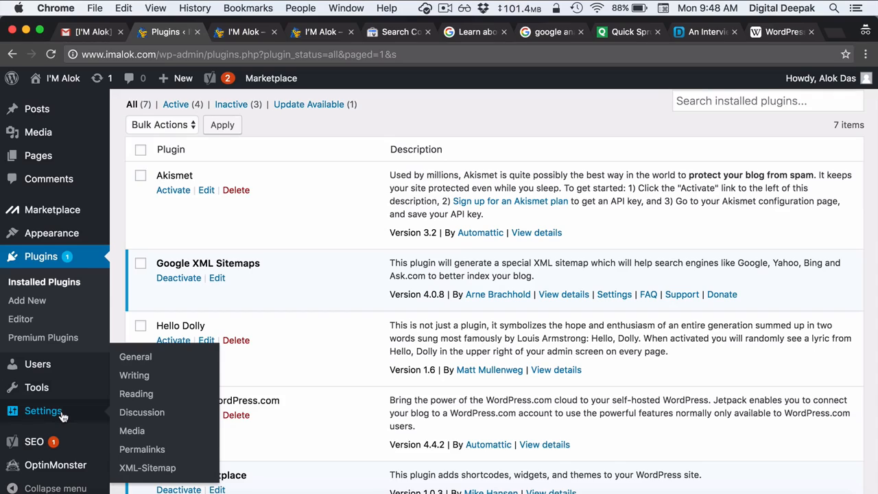
{"action": "left_click", "coordinate": [131, 469]}
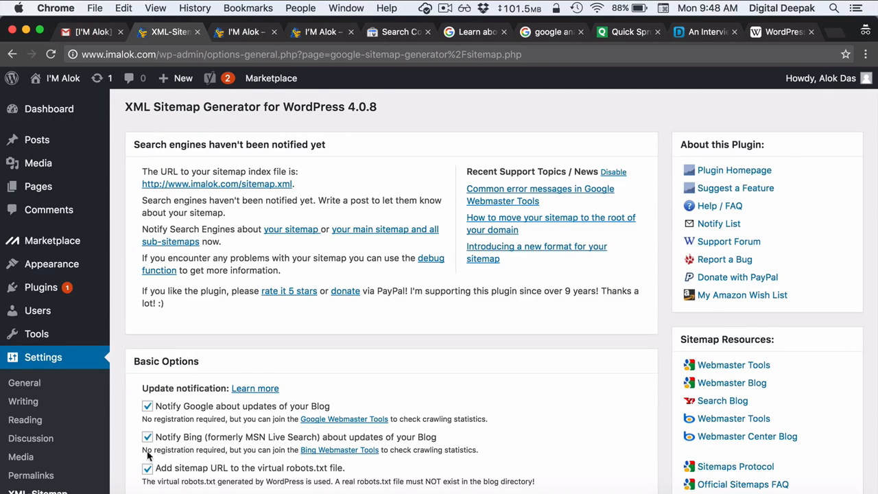
Step: Review the sitemap generator's options down to Priorities and save them with their default values
{"action": "scroll", "coordinate": [247, 388], "scroll_direction": "down", "scroll_amount": 5}
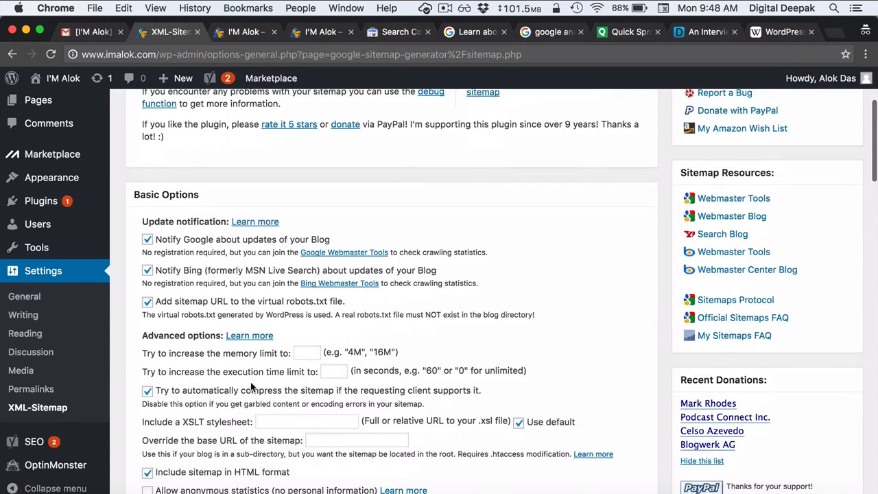
{"action": "scroll", "coordinate": [251, 388], "scroll_direction": "down", "scroll_amount": 15}
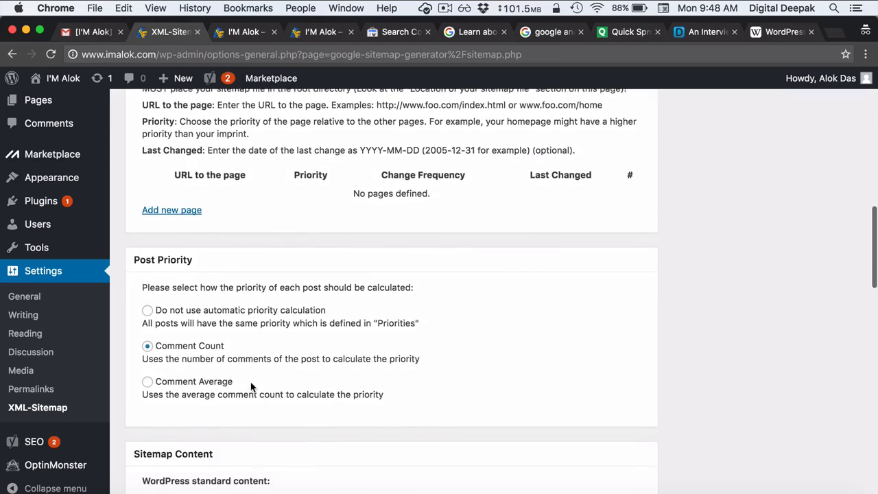
{"action": "scroll", "coordinate": [251, 387], "scroll_direction": "down", "scroll_amount": 10}
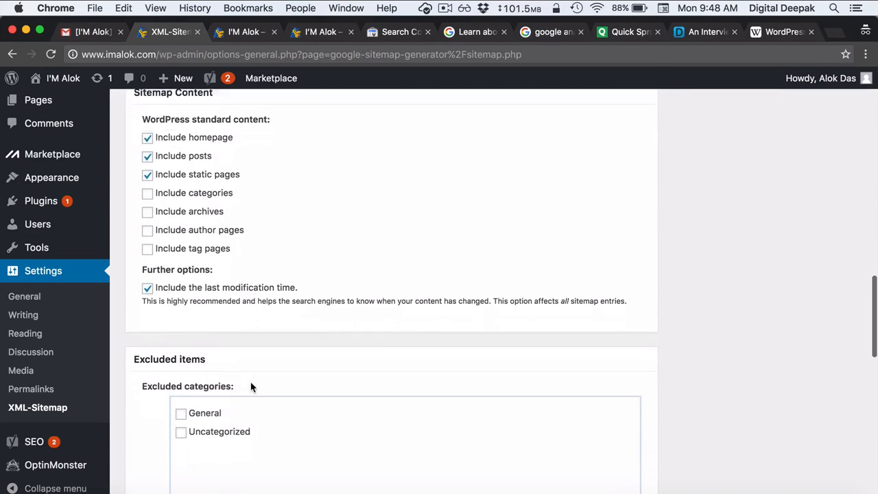
{"action": "scroll", "coordinate": [251, 388], "scroll_direction": "down", "scroll_amount": 20}
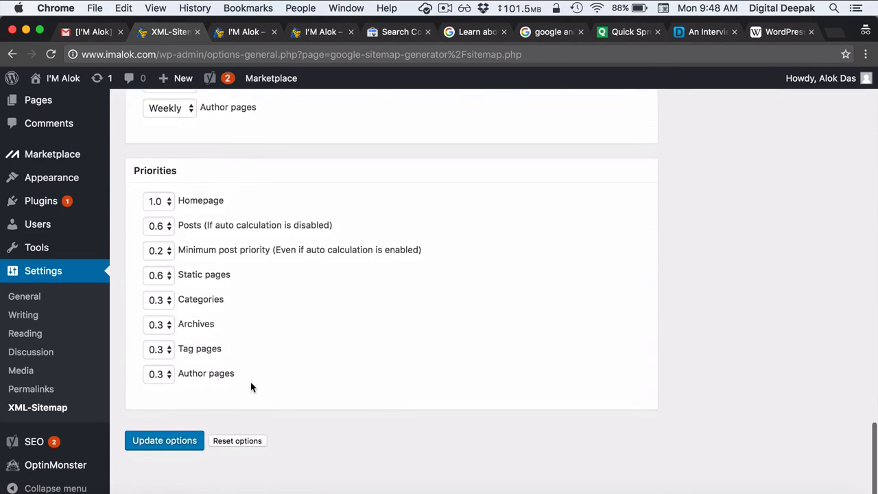
{"action": "left_click", "coordinate": [173, 447]}
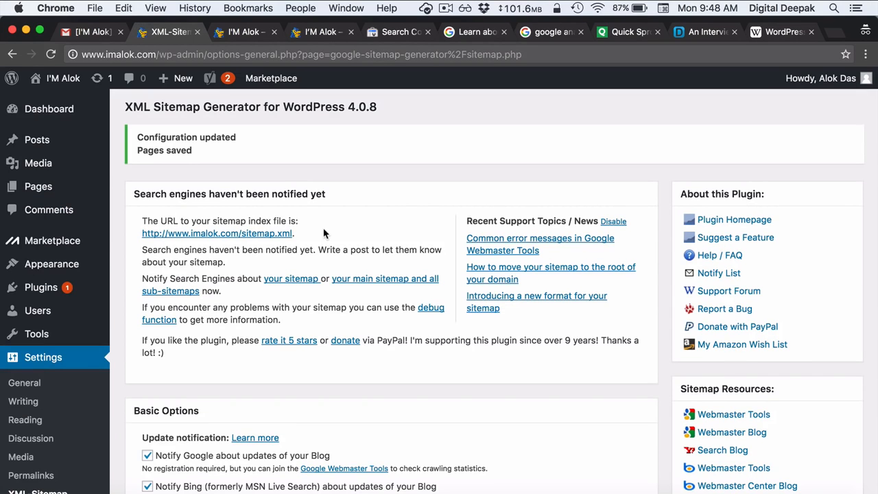
Step: Open the generated sitemap.xml index in a new tab, copy its full URL and return to Search Console
{"action": "right_click", "coordinate": [272, 237]}
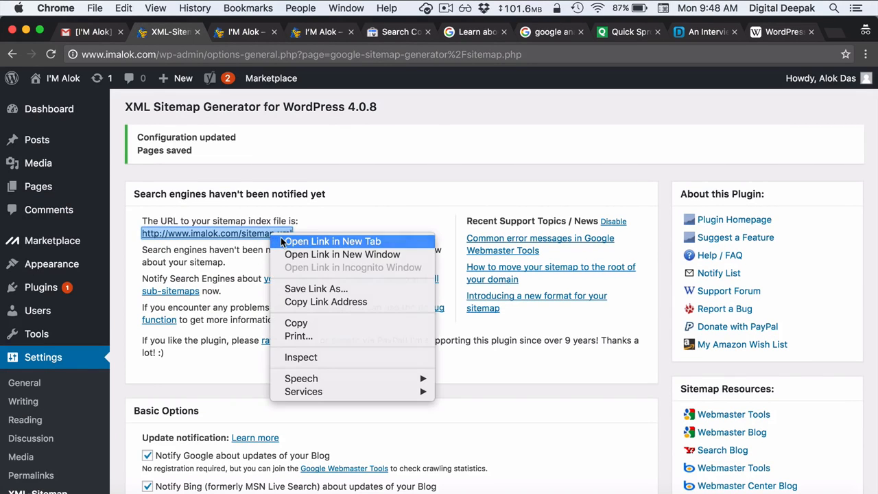
{"action": "left_click", "coordinate": [282, 241]}
{"action": "left_click", "coordinate": [223, 32]}
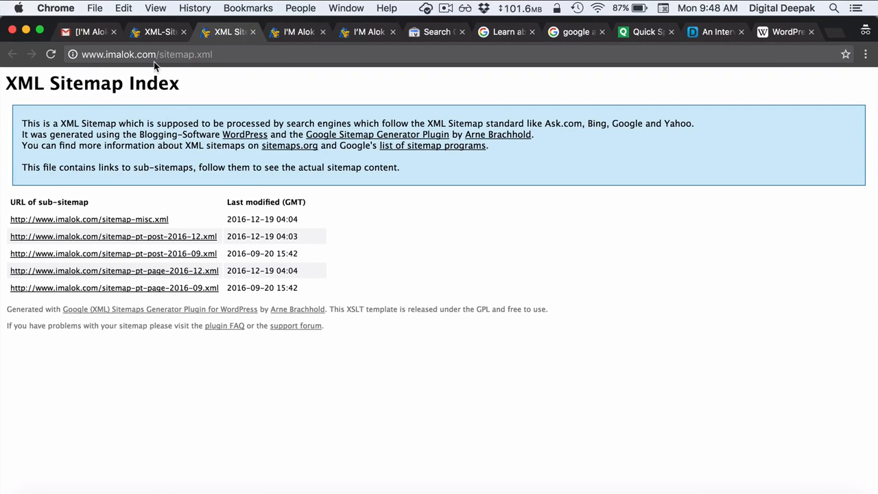
{"action": "left_click", "coordinate": [221, 55]}
{"action": "key", "text": "super+c"}
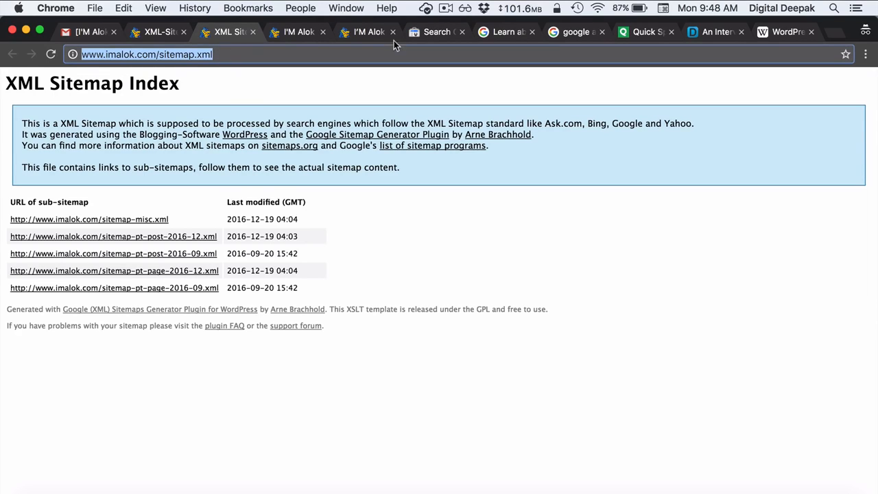
{"action": "left_click", "coordinate": [425, 33]}
{"action": "left_click", "coordinate": [230, 365]}
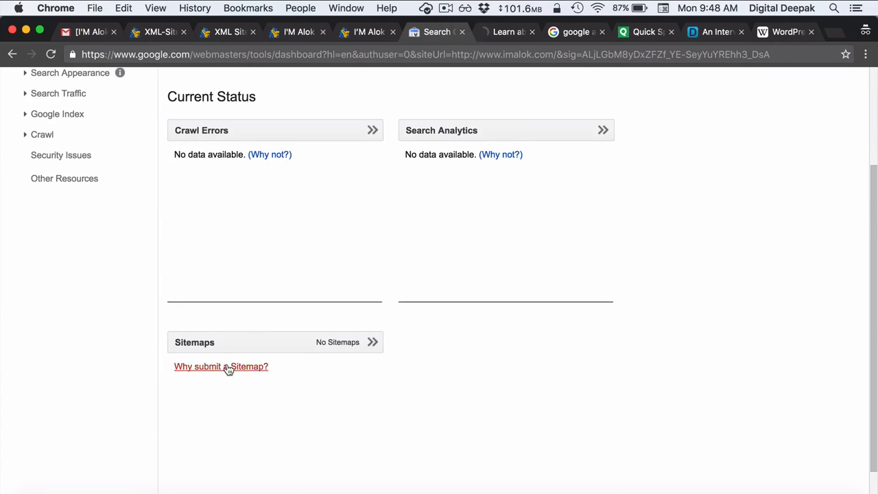
{"action": "left_click", "coordinate": [12, 53]}
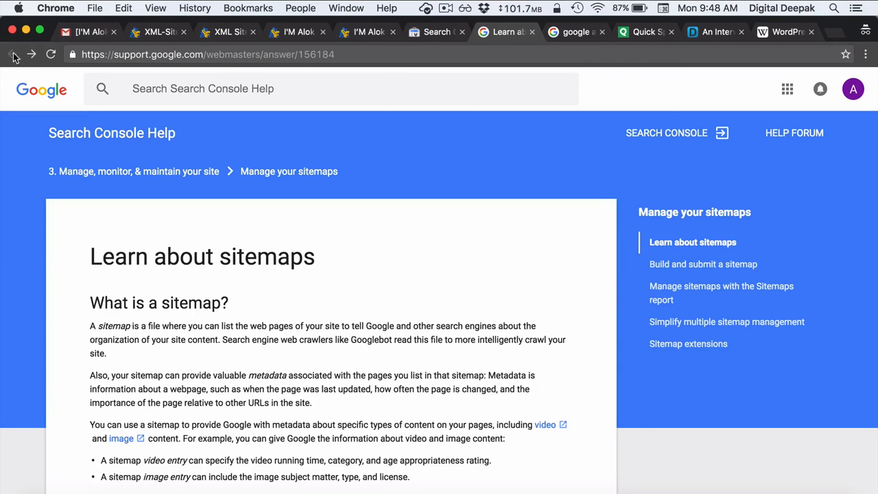
{"action": "left_click", "coordinate": [416, 35]}
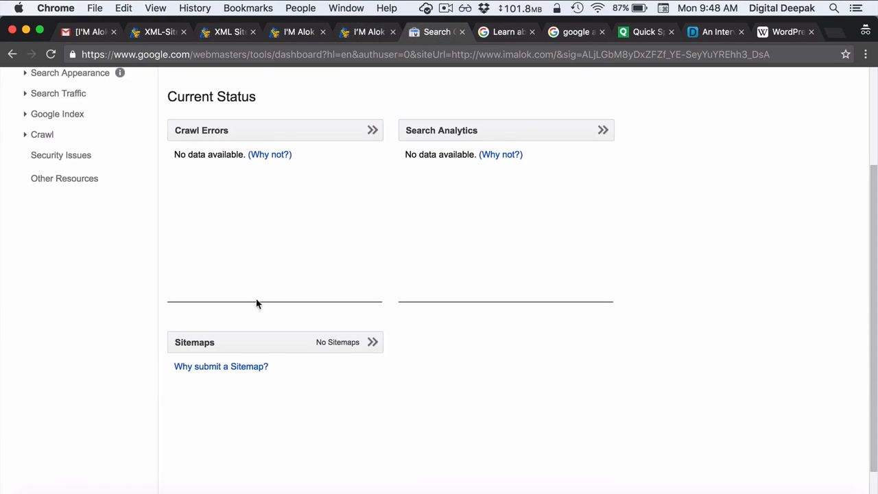
Step: Add a sitemap for imalok.com in the Sitemaps report, reducing the pasted URL to sitemap.xml, and submit it
{"action": "left_click", "coordinate": [240, 337]}
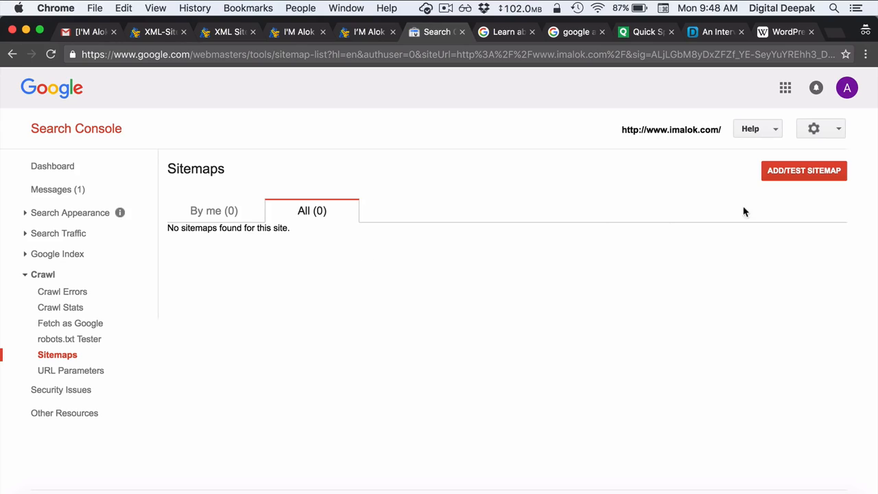
{"action": "left_click", "coordinate": [789, 171]}
{"action": "left_click", "coordinate": [747, 225]}
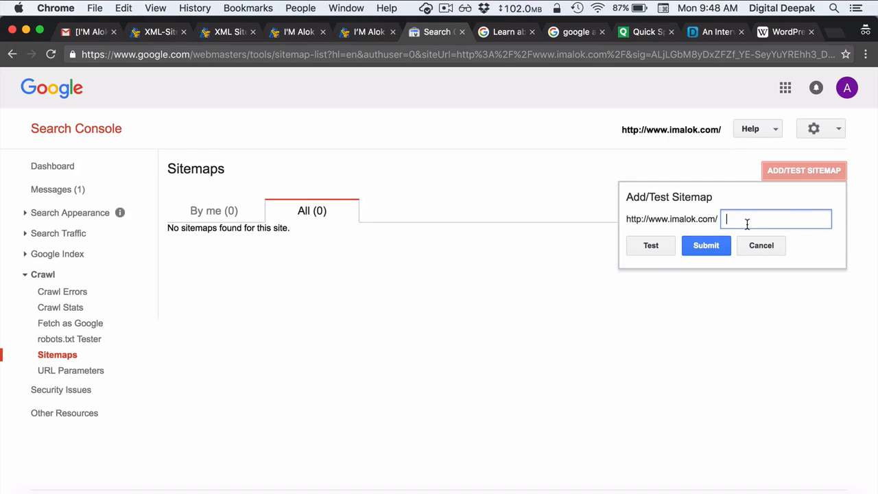
{"action": "key", "text": "super+v"}
{"action": "left_click_drag", "start_coordinate": [775, 222], "coordinate": [700, 224]}
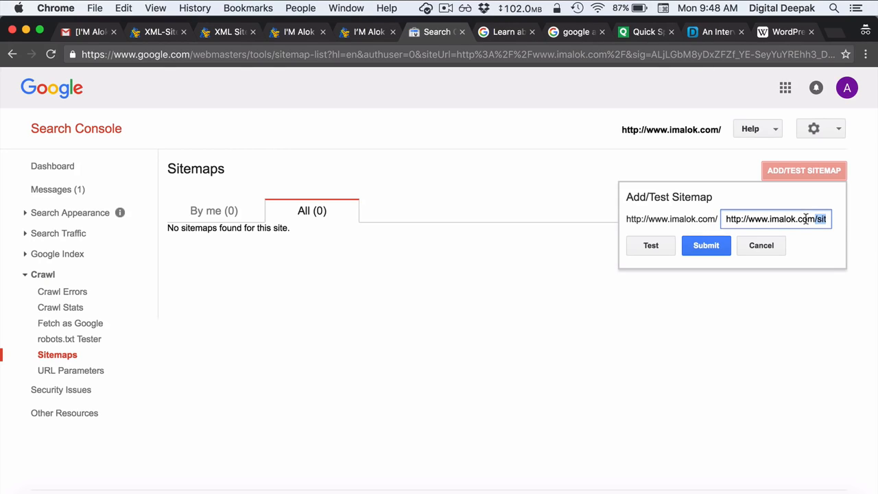
{"action": "left_click_drag", "start_coordinate": [817, 219], "coordinate": [706, 213]}
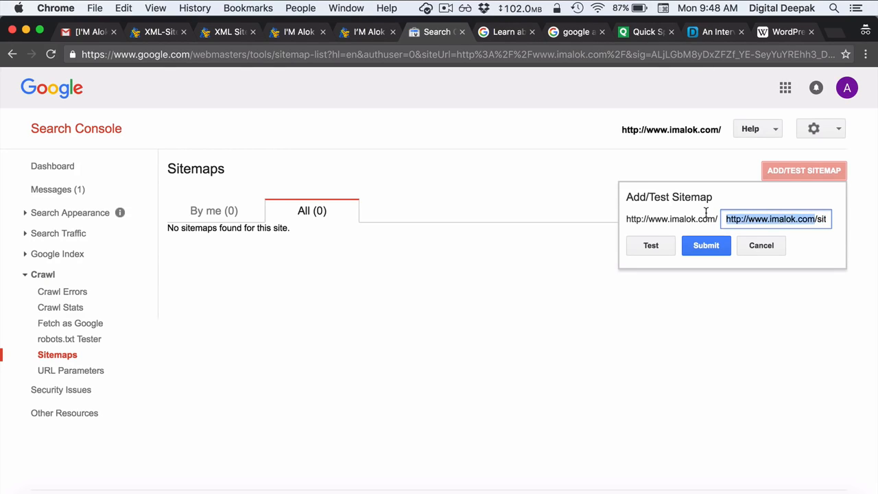
{"action": "key", "text": "BackSpace"}
{"action": "key", "text": "Delete"}
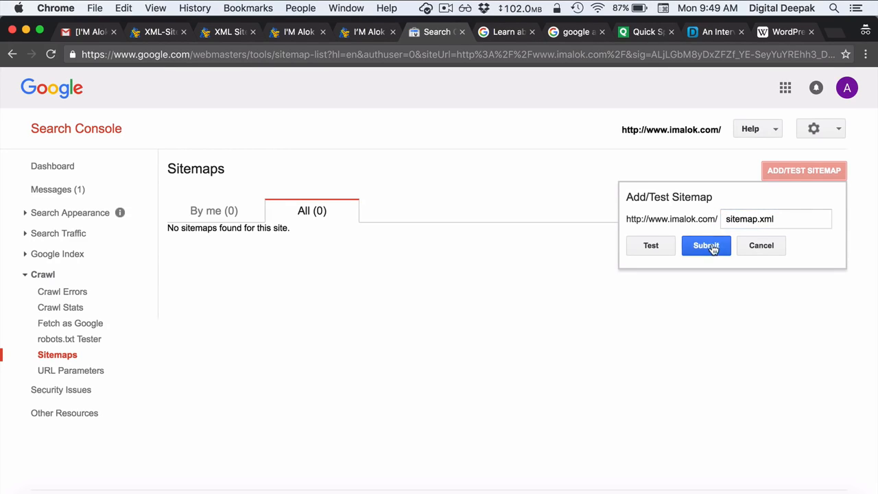
{"action": "left_click", "coordinate": [710, 247]}
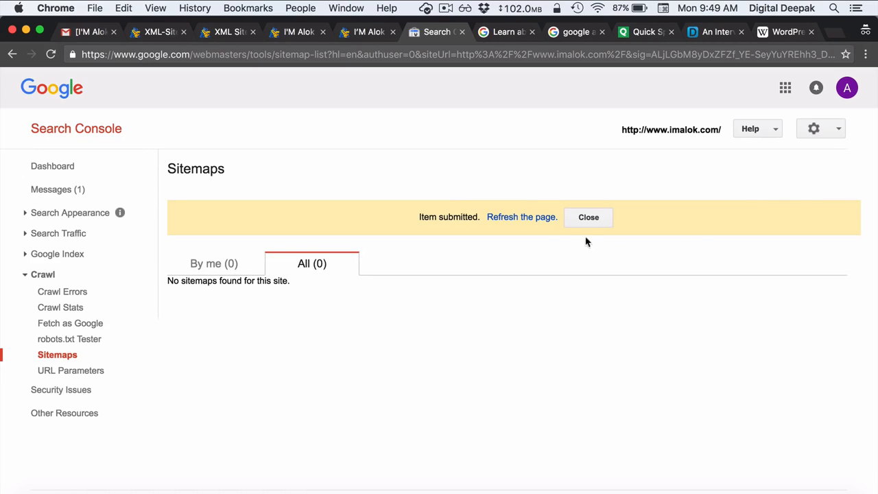
Step: Refresh the sitemap list and examine the details of the submitted /sitemap.xml, with the Google Index section expanded
{"action": "left_click", "coordinate": [537, 217]}
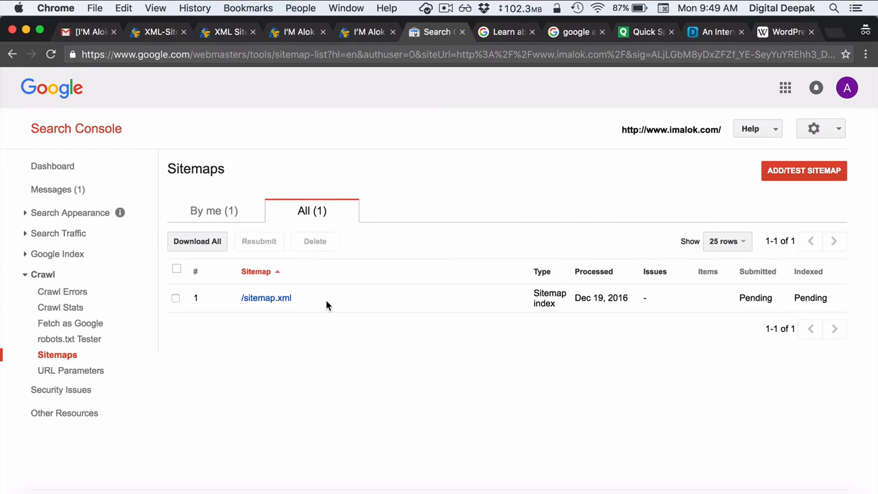
{"action": "left_click", "coordinate": [281, 306]}
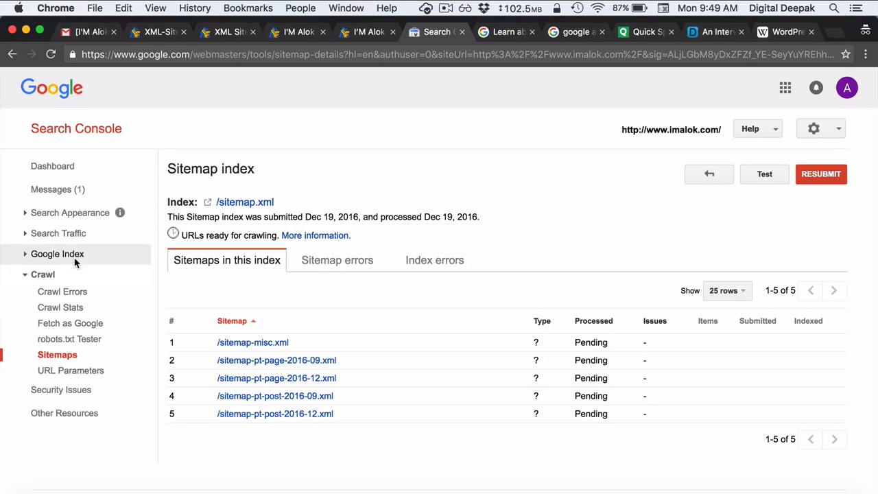
{"action": "left_click", "coordinate": [25, 254]}
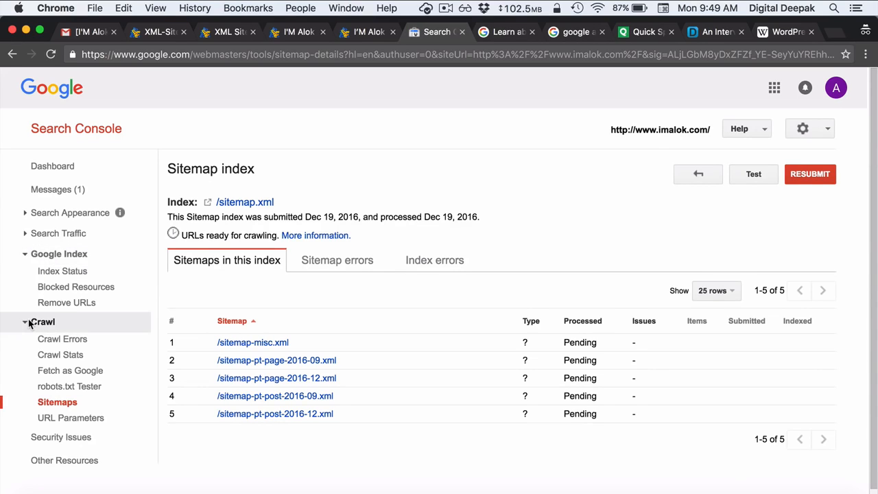
Step: Open Fetch as Google, then open the blog's "What is WordPress?" post and copy the wordpress/ path from its address
{"action": "left_click", "coordinate": [56, 371]}
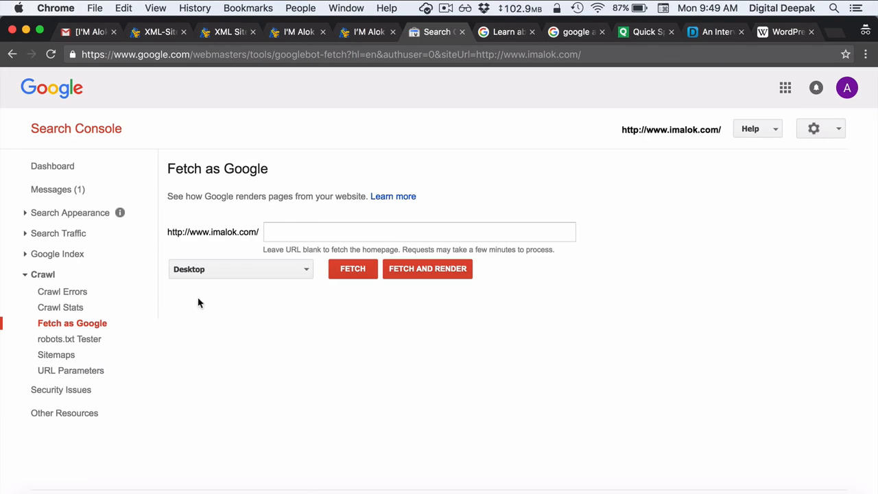
{"action": "left_click", "coordinate": [335, 234]}
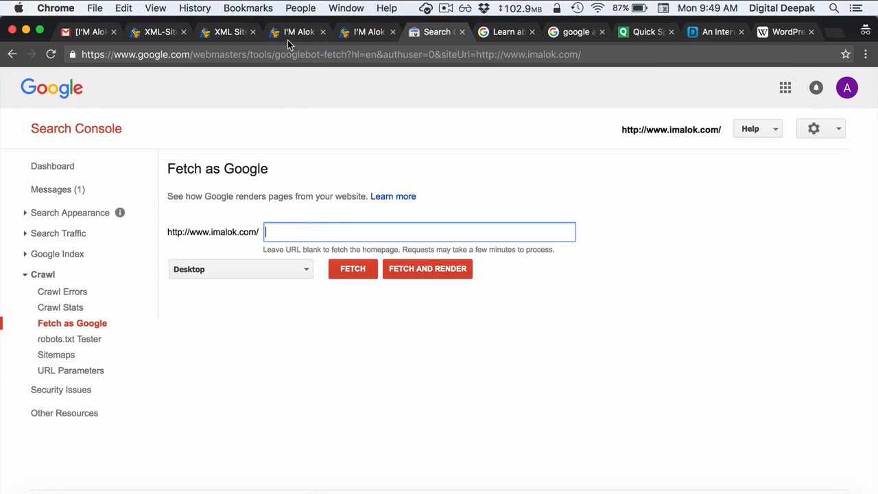
{"action": "left_click", "coordinate": [222, 33]}
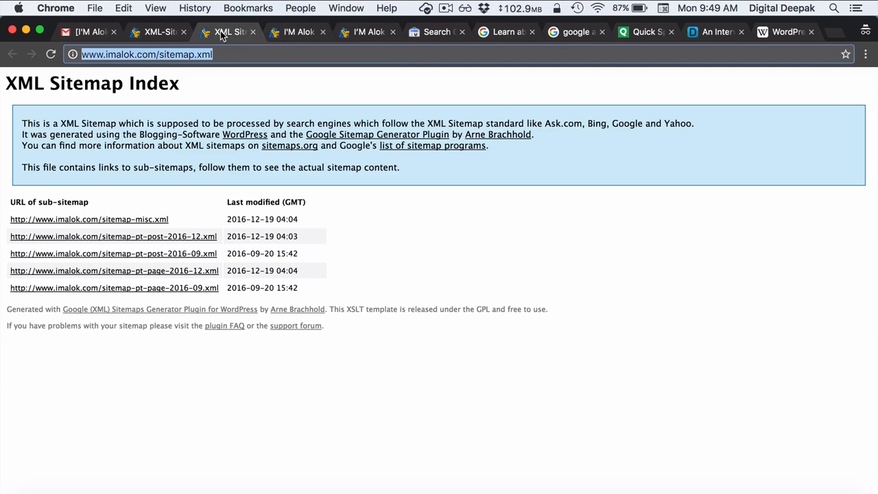
{"action": "left_click", "coordinate": [292, 33]}
{"action": "left_click", "coordinate": [127, 177]}
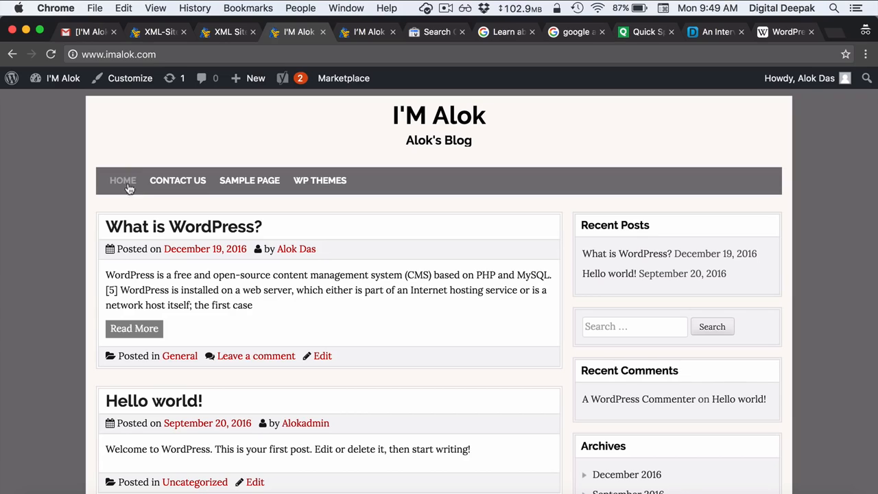
{"action": "left_click", "coordinate": [137, 233]}
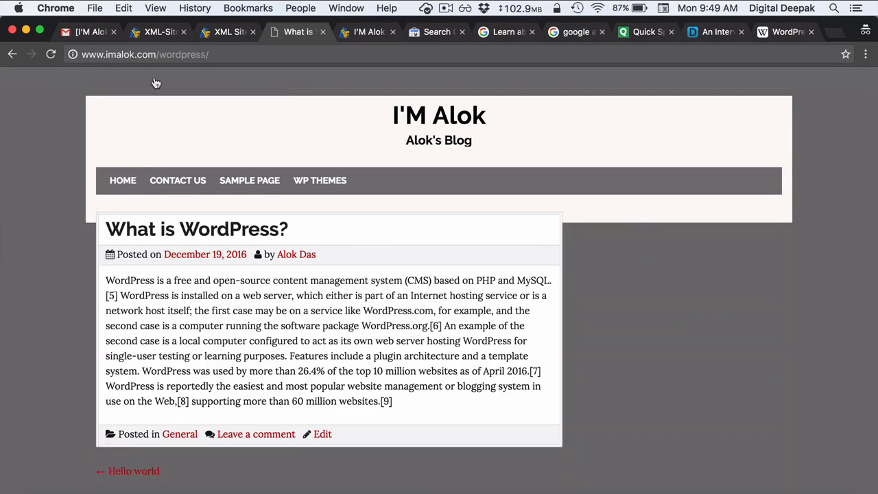
{"action": "left_click_drag", "start_coordinate": [161, 55], "coordinate": [237, 56]}
{"action": "key", "text": "super+c"}
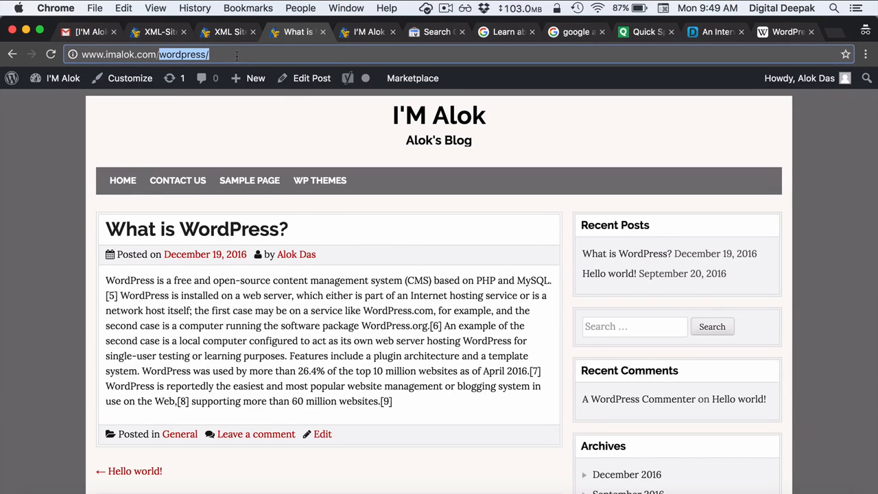
Step: Return to Search Console and run Fetch and Render on the copied wordpress/ path for Desktop
{"action": "left_click", "coordinate": [422, 32]}
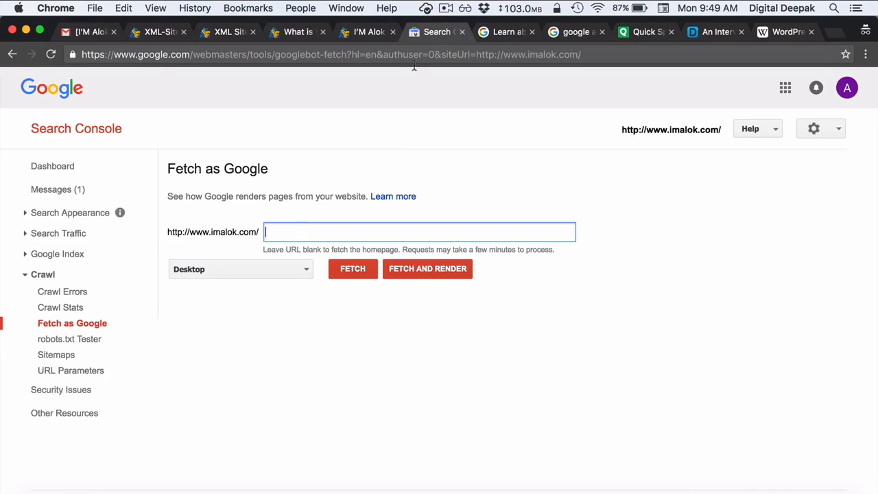
{"action": "key", "text": "super+v"}
{"action": "left_click", "coordinate": [411, 272]}
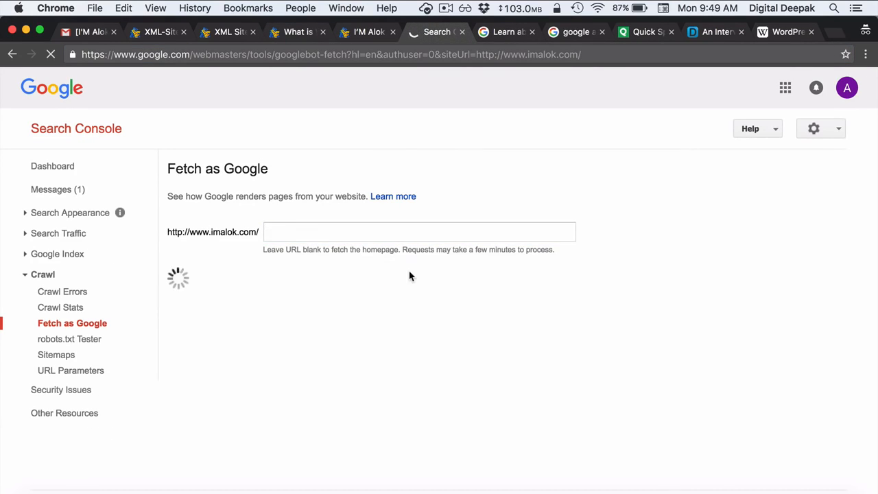
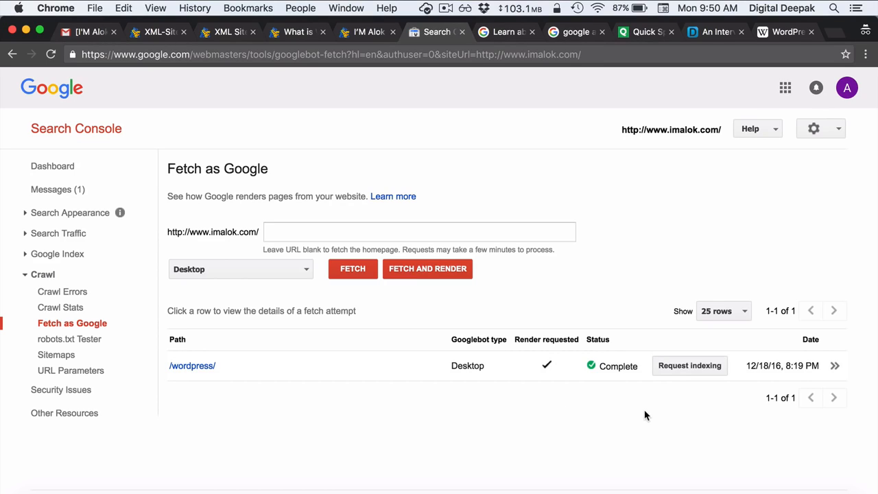
Step: Request indexing of the fetched /wordpress/ page, completing the indoor-seating image check and choosing to crawl only this URL
{"action": "left_click", "coordinate": [678, 372]}
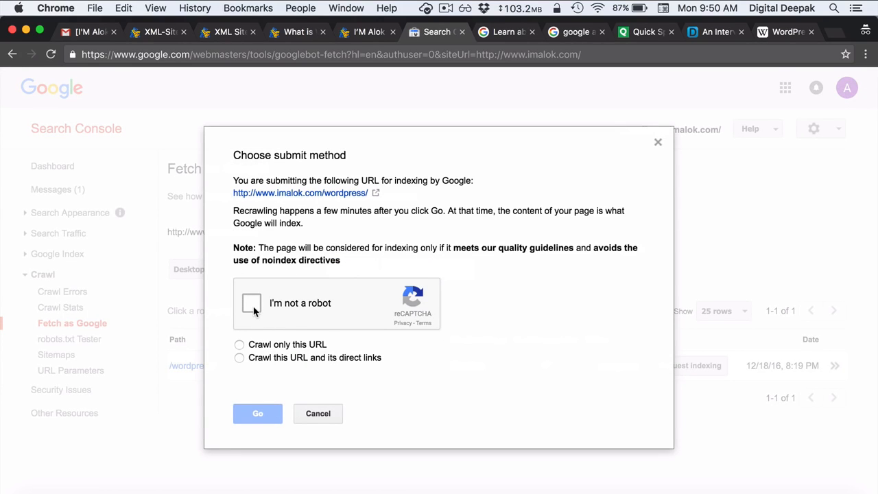
{"action": "left_click", "coordinate": [253, 310]}
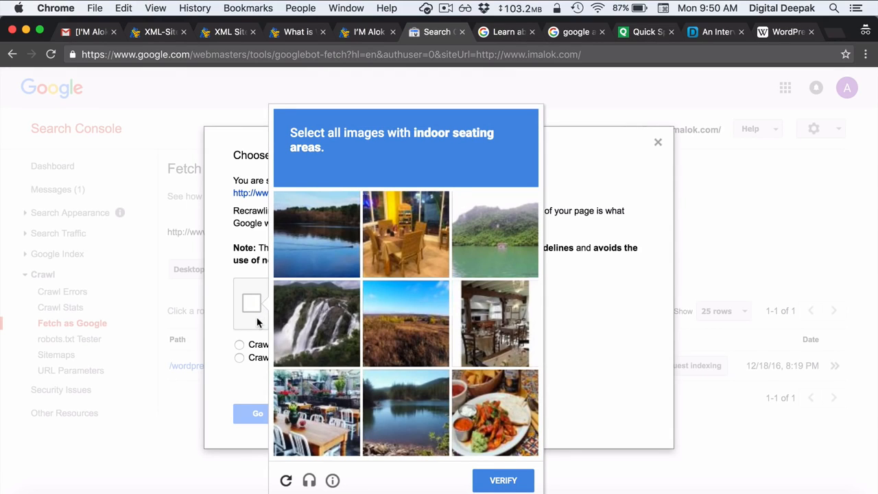
{"action": "left_click", "coordinate": [403, 241]}
{"action": "left_click", "coordinate": [471, 336]}
{"action": "left_click", "coordinate": [309, 406]}
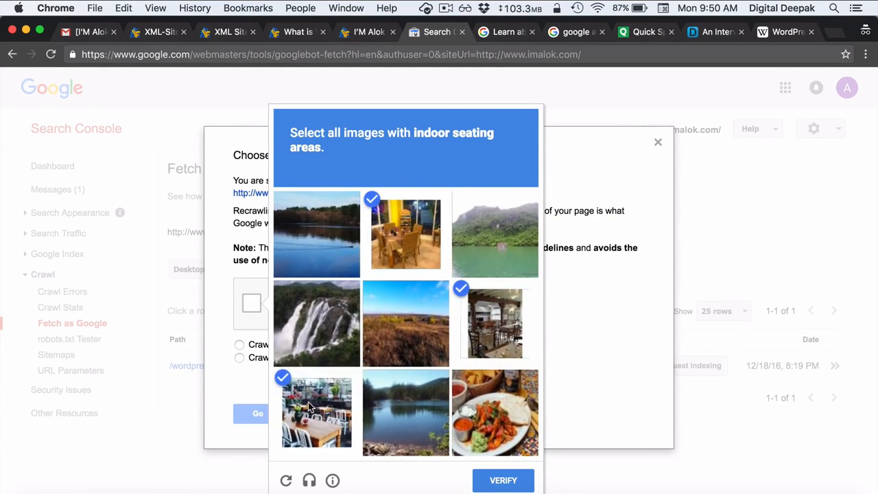
{"action": "left_click", "coordinate": [516, 430]}
{"action": "left_click", "coordinate": [500, 483]}
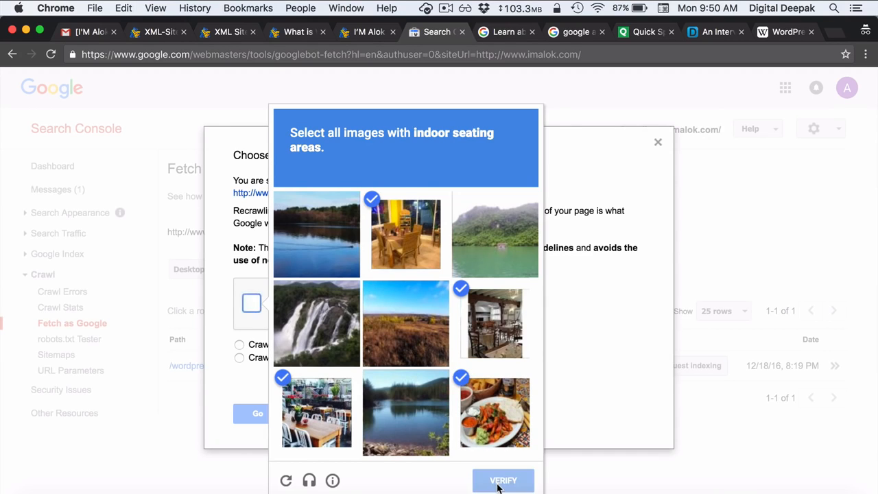
{"action": "left_click", "coordinate": [240, 345]}
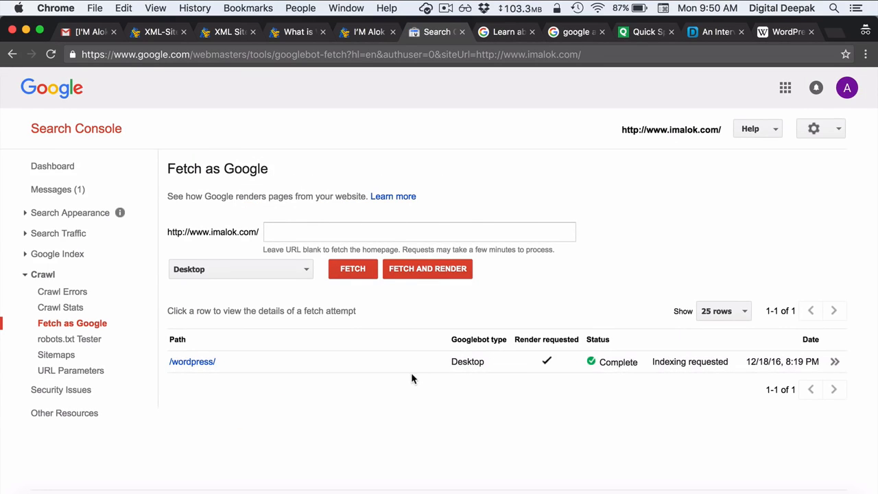
Step: Search Google in a new tab for site:imalok.com
{"action": "key", "text": "super+t"}
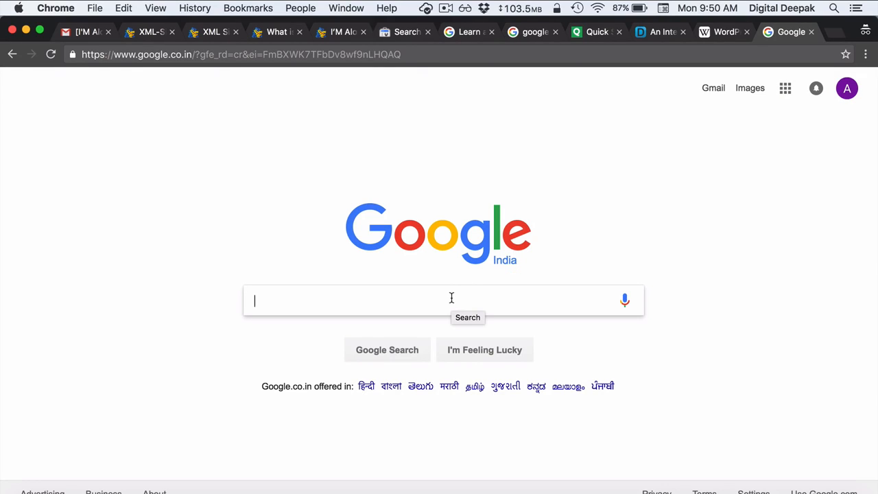
{"action": "type", "text": "site:"}
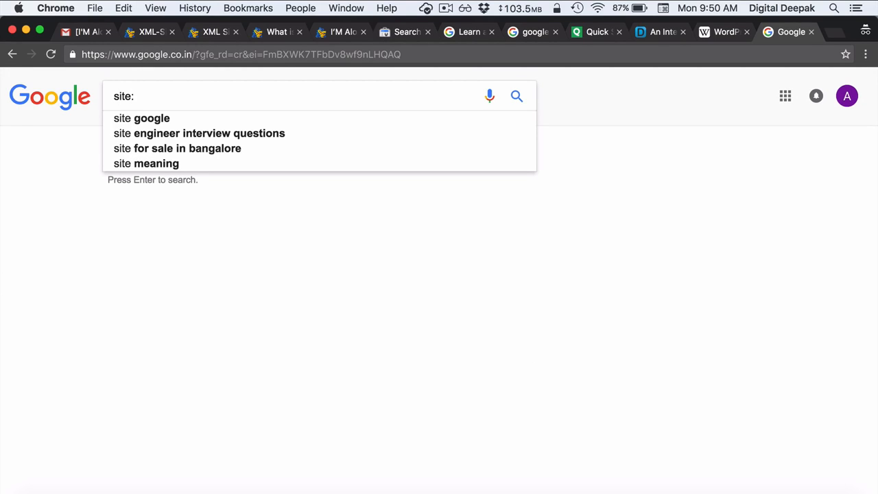
{"action": "type", "text": "imalok.com"}
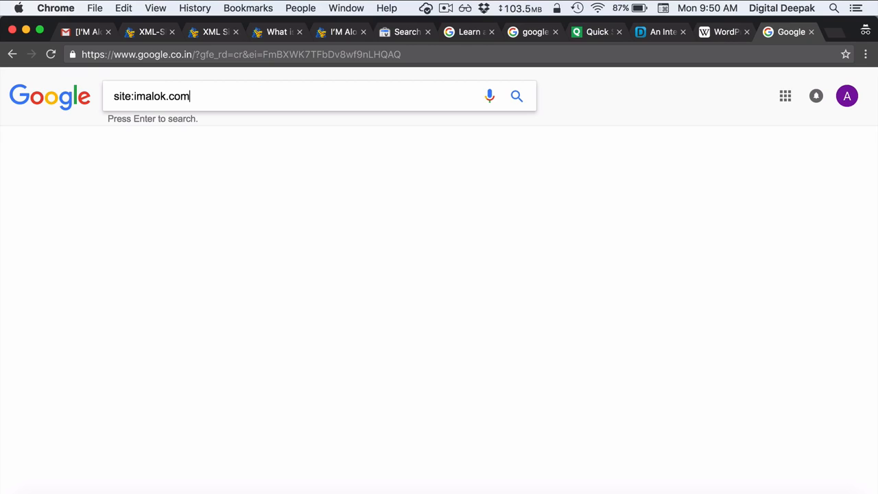
{"action": "key", "text": "Return"}
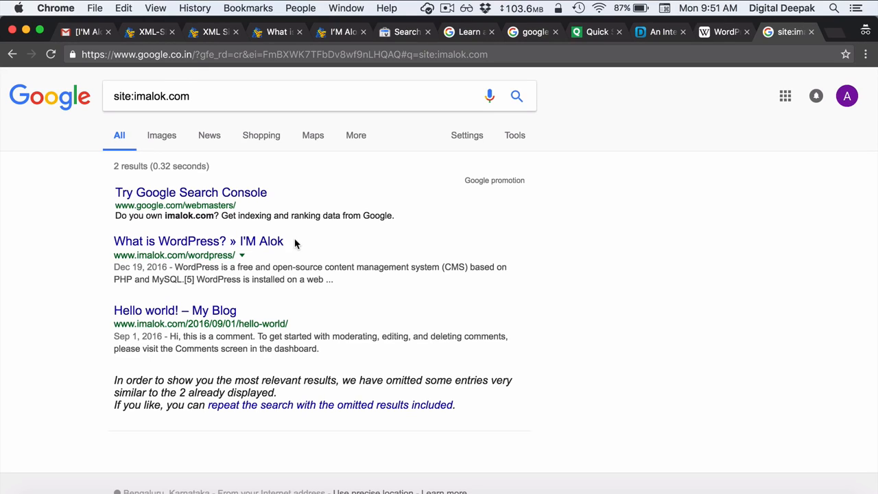
Step: Examine the "What is WordPress?" search result, open the post it links to and return to the Search Console tab
{"action": "left_click_drag", "start_coordinate": [295, 243], "coordinate": [232, 242]}
{"action": "left_click", "coordinate": [326, 241]}
{"action": "left_click_drag", "start_coordinate": [103, 243], "coordinate": [178, 246]}
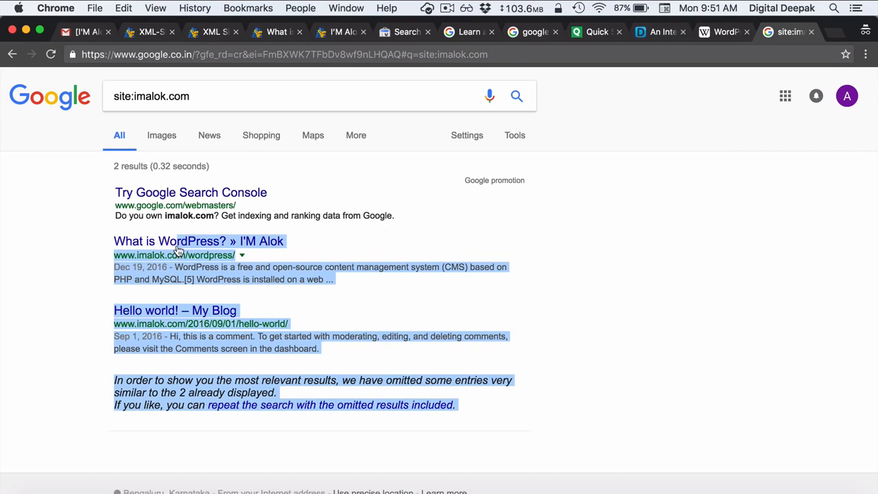
{"action": "left_click", "coordinate": [346, 246]}
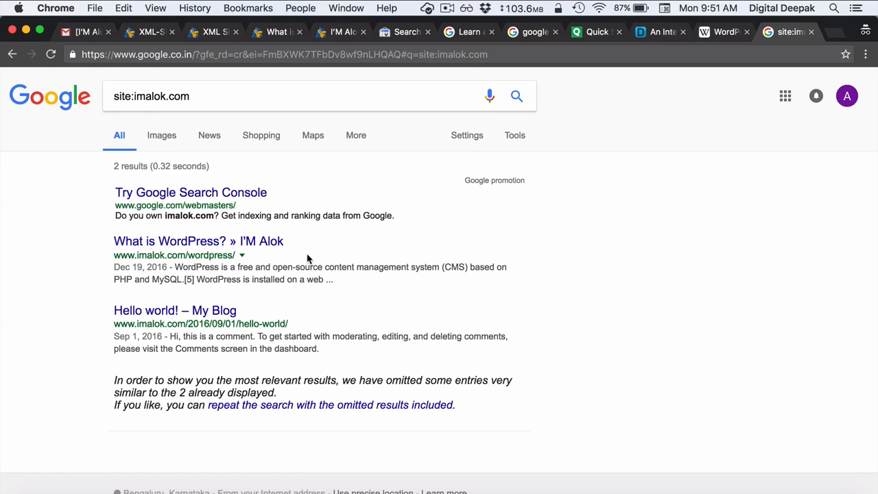
{"action": "left_click", "coordinate": [257, 242]}
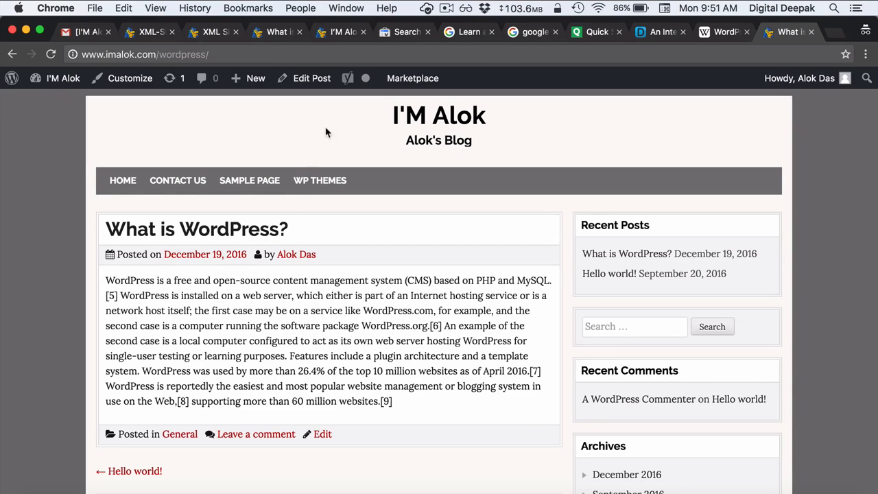
{"action": "left_click", "coordinate": [402, 31]}
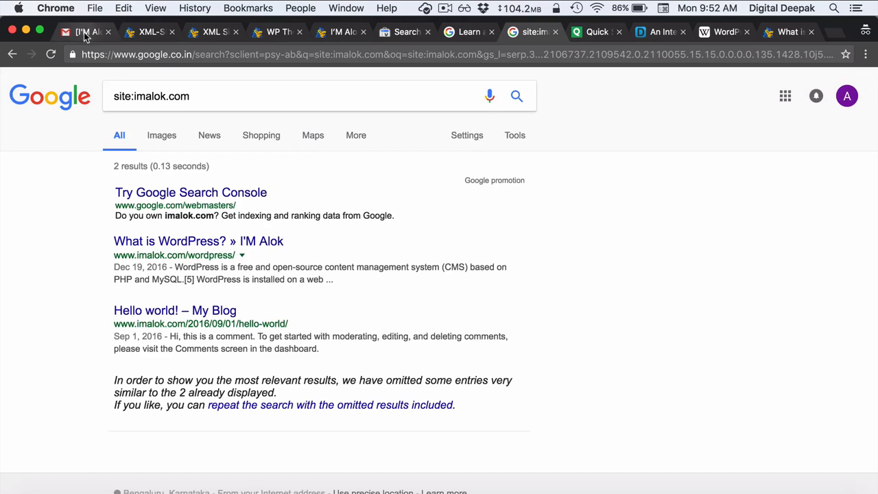
Step: Mark the Generate Sitemaps, Verify Search Console and Submit Sitemaps to Search Console tasks as completed in the Gmail task list
{"action": "left_click", "coordinate": [85, 33]}
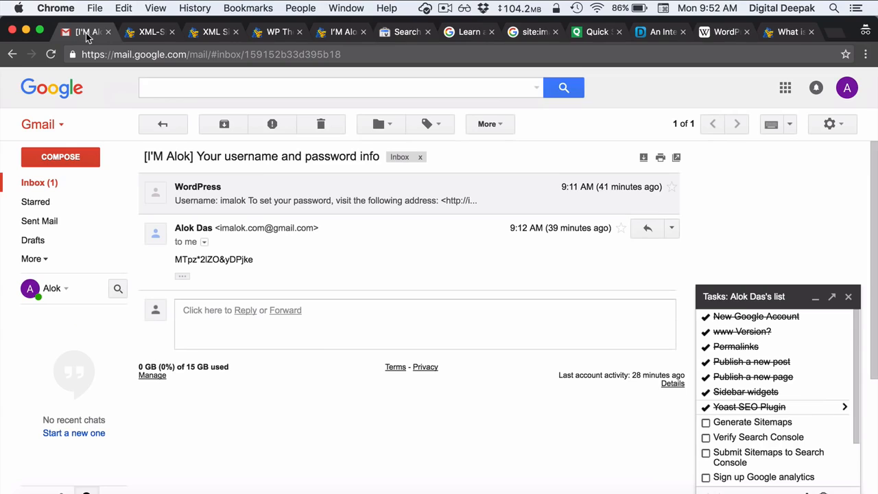
{"action": "left_click", "coordinate": [706, 423]}
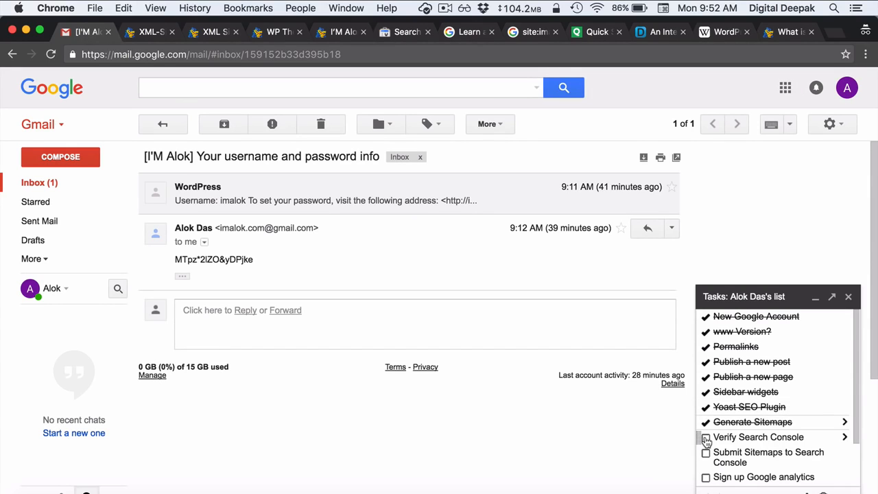
{"action": "left_click", "coordinate": [705, 438]}
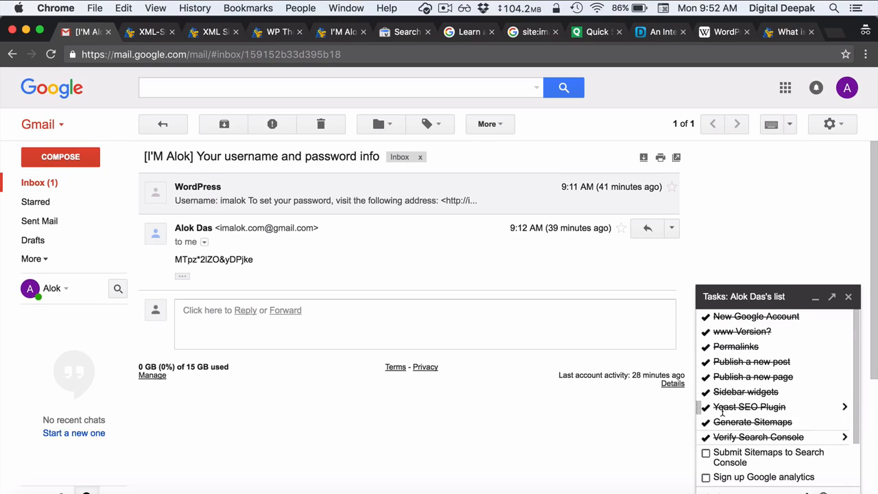
{"action": "left_click", "coordinate": [706, 454]}
{"action": "scroll", "coordinate": [736, 421], "scroll_direction": "down", "scroll_amount": 1}
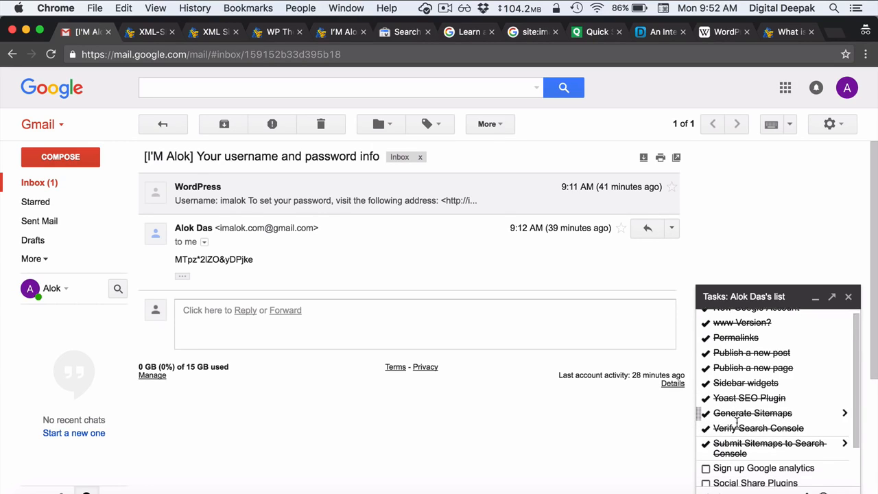
{"action": "scroll", "coordinate": [737, 421], "scroll_direction": "down", "scroll_amount": 2}
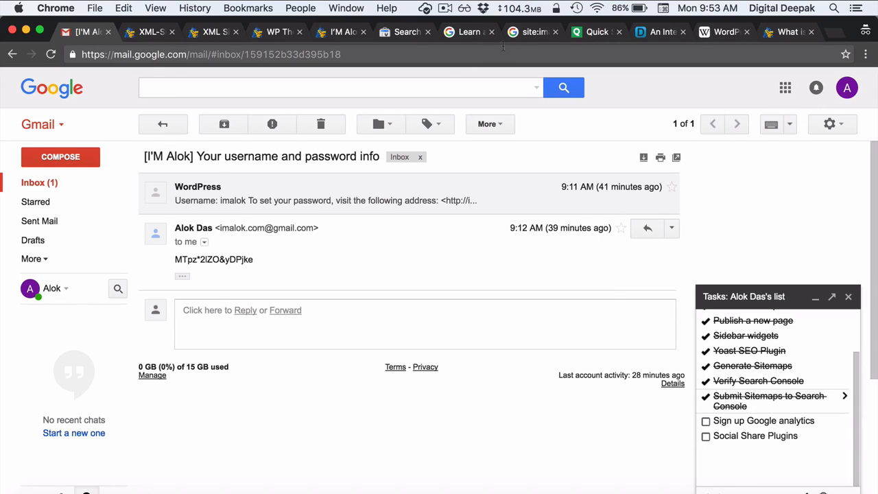
Step: Search Google for google analytics, open the official Google Analytics site and start signing up for a new account
{"action": "left_click", "coordinate": [527, 33]}
{"action": "left_click", "coordinate": [238, 100]}
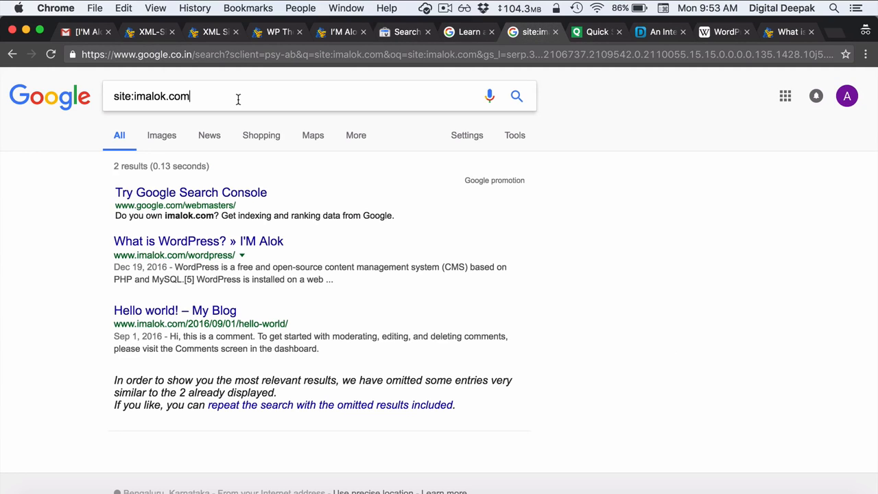
{"action": "key", "text": "super+a"}
{"action": "type", "text": "google"}
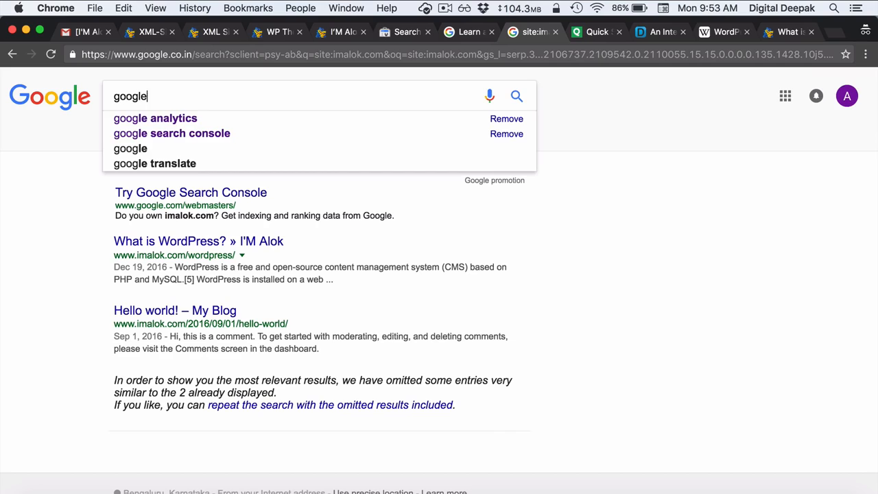
{"action": "key", "text": "Down"}
{"action": "key", "text": "Return"}
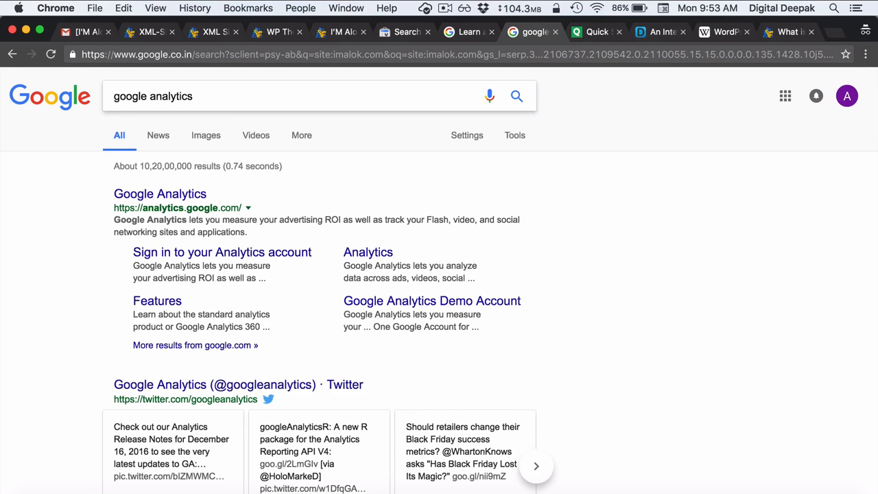
{"action": "left_click", "coordinate": [165, 195]}
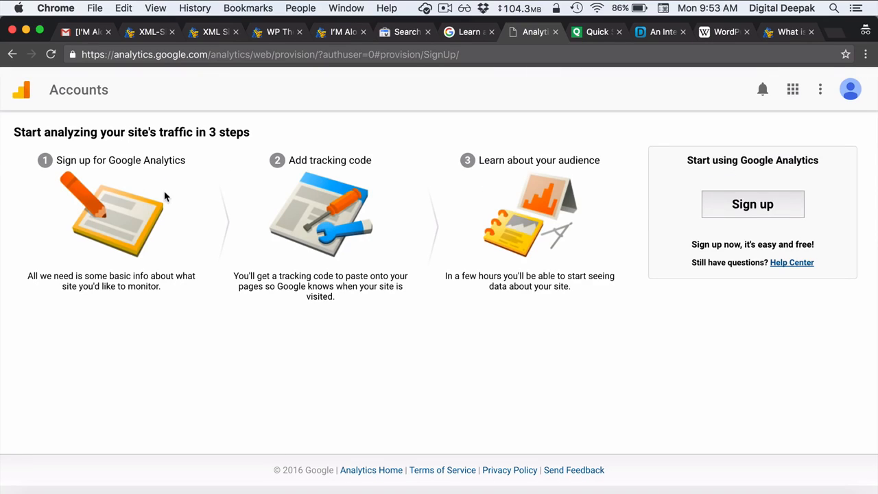
{"action": "left_click", "coordinate": [744, 206]}
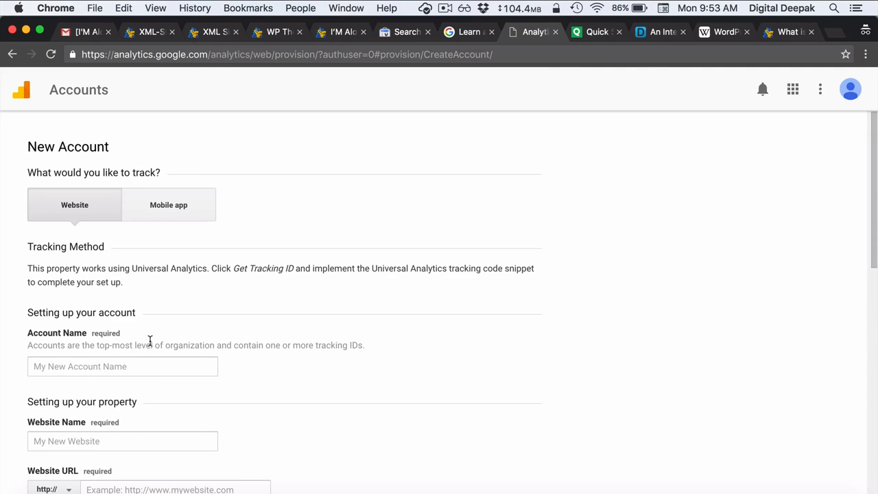
{"action": "scroll", "coordinate": [150, 341], "scroll_direction": "down", "scroll_amount": 3}
{"action": "left_click", "coordinate": [76, 256]}
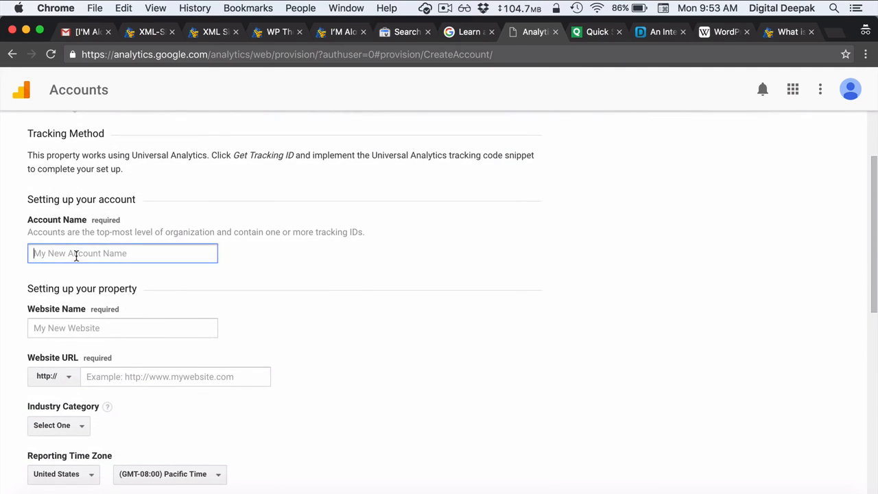
{"action": "type", "text": "Im Alok"}
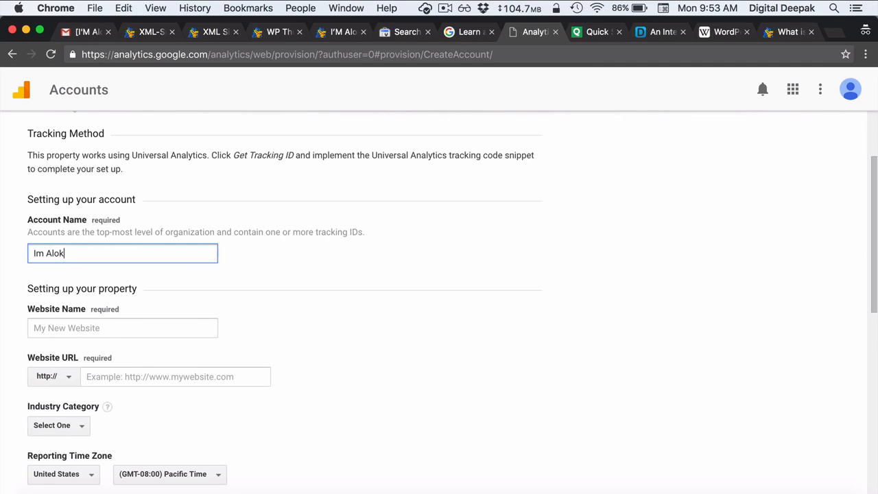
{"action": "left_click", "coordinate": [78, 328]}
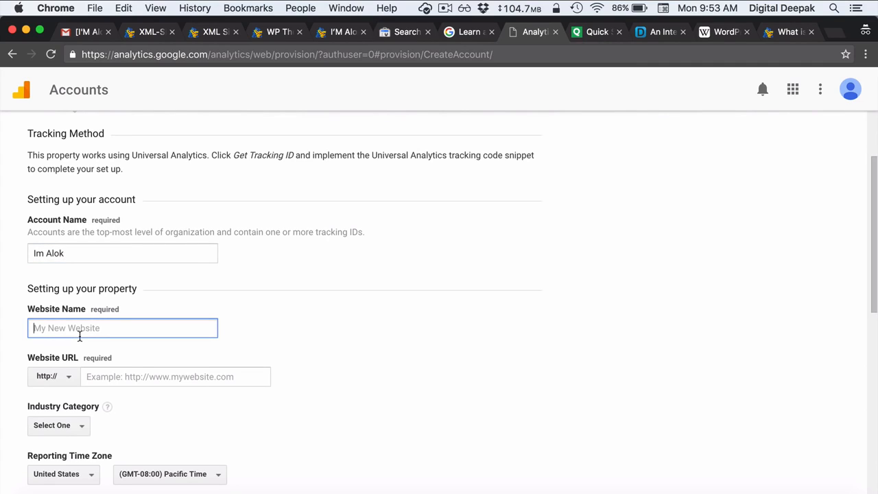
{"action": "type", "text": "im"}
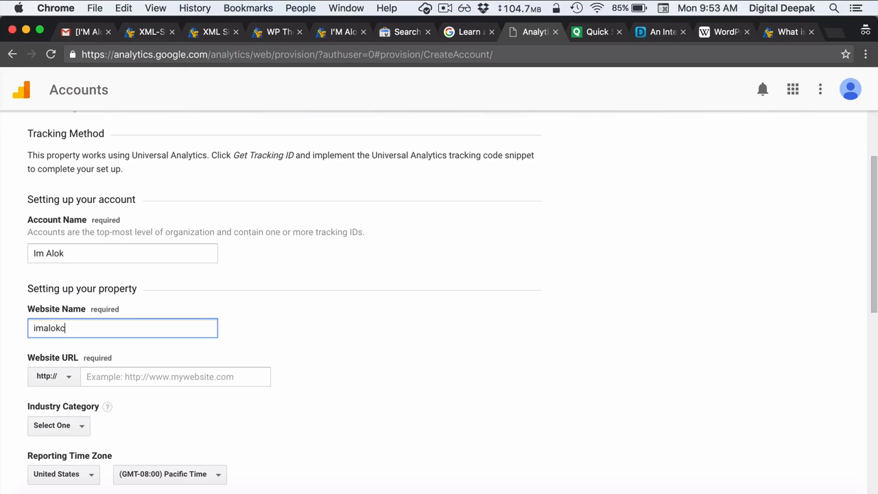
{"action": "type", "text": "alok.com"}
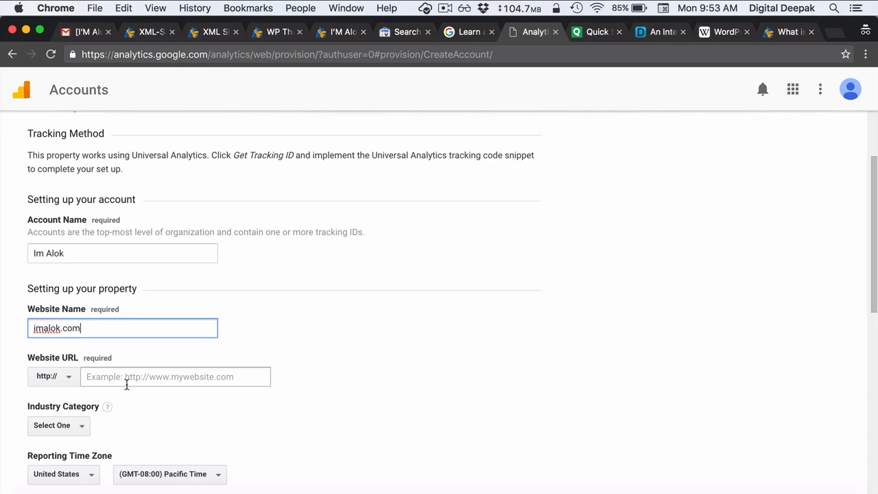
{"action": "left_click", "coordinate": [129, 383]}
{"action": "type", "text": "www"}
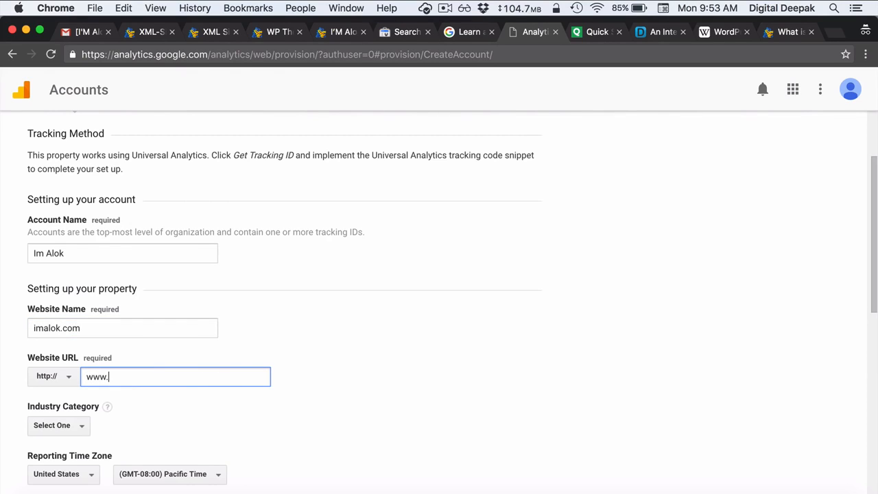
{"action": "type", "text": ".imalok.com"}
{"action": "left_click", "coordinate": [145, 424]}
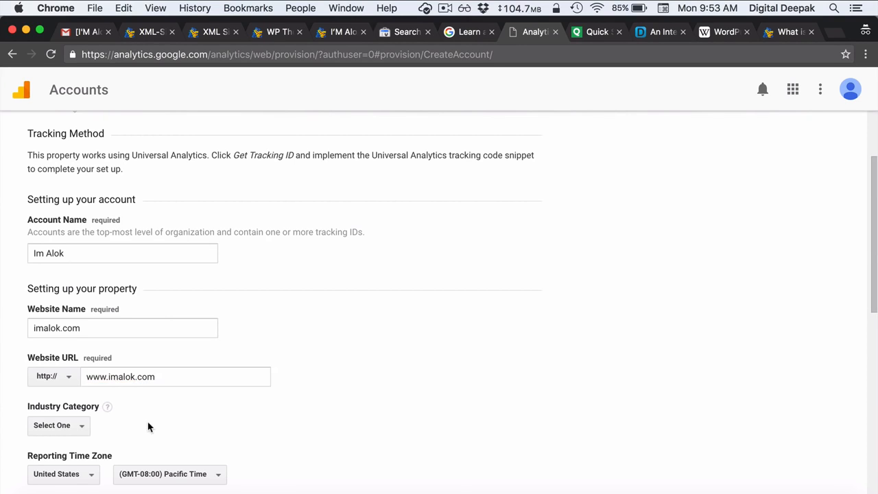
Step: Set the reporting time zone's country to India
{"action": "scroll", "coordinate": [147, 425], "scroll_direction": "down", "scroll_amount": 6}
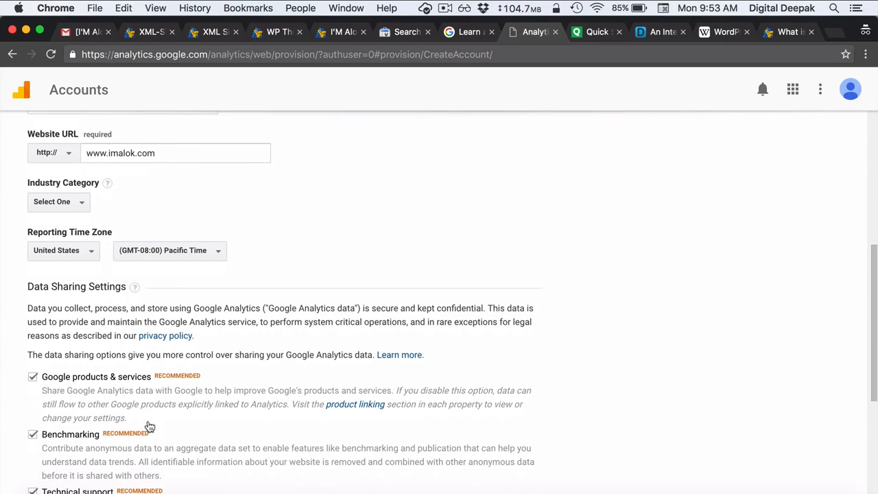
{"action": "left_click", "coordinate": [79, 251]}
{"action": "left_click", "coordinate": [80, 277]}
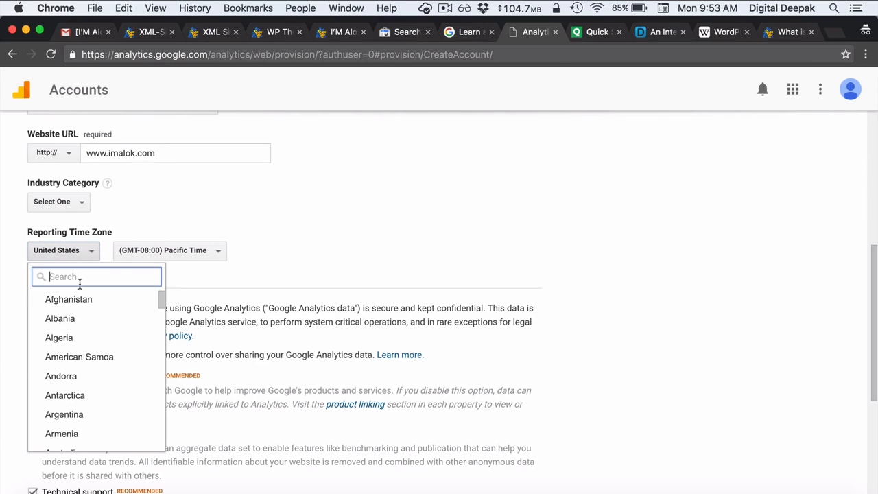
{"action": "type", "text": "indi"}
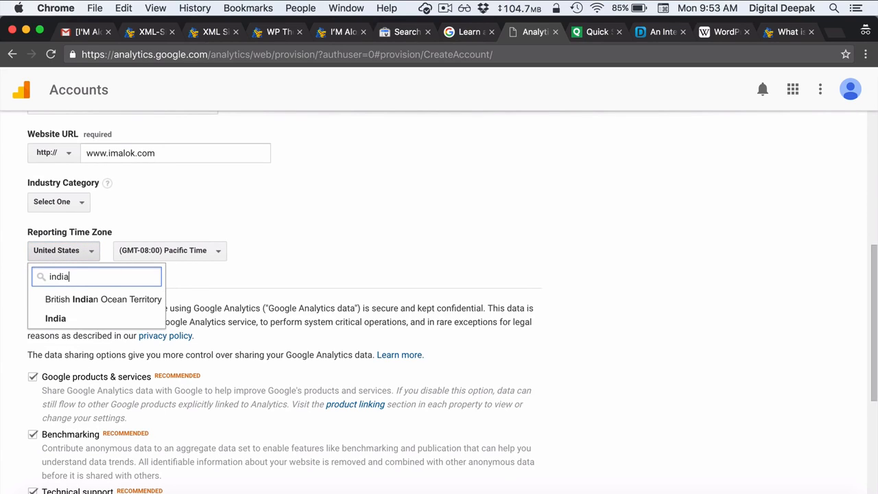
{"action": "type", "text": "a"}
{"action": "left_click", "coordinate": [69, 320]}
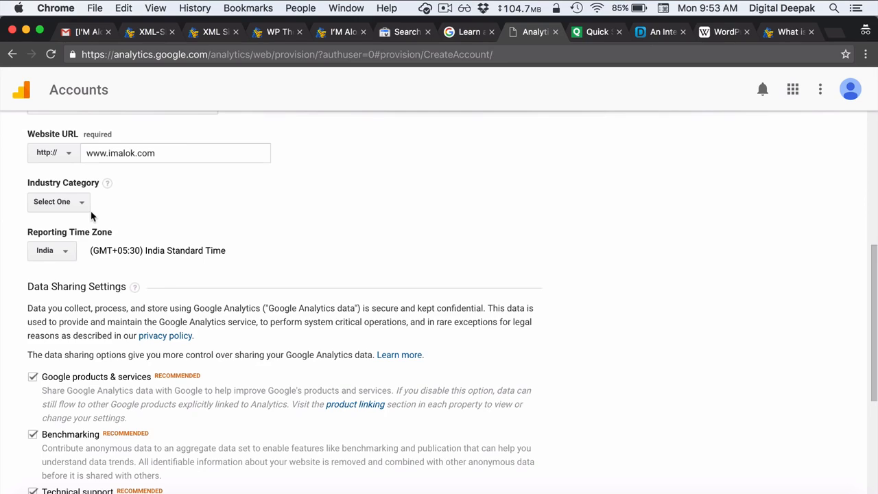
Step: Choose Arts and Entertainment as the website's industry category
{"action": "scroll", "coordinate": [92, 216], "scroll_direction": "up", "scroll_amount": 2}
{"action": "left_click", "coordinate": [71, 239]}
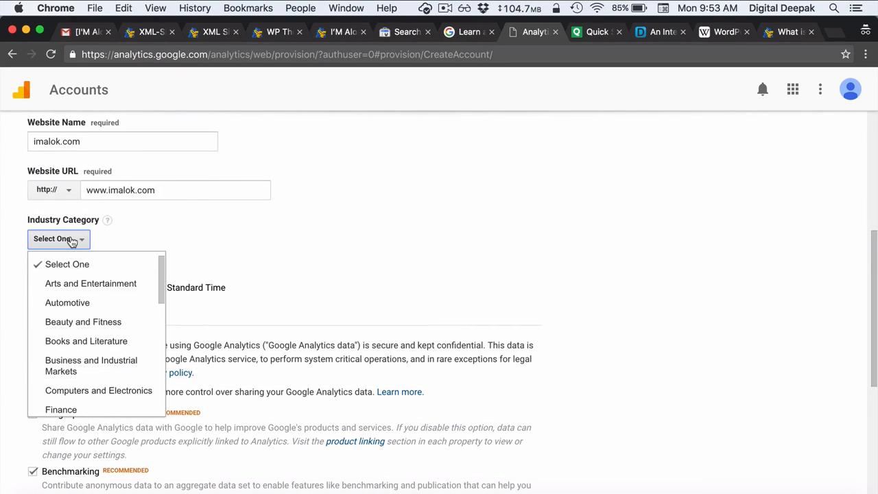
{"action": "scroll", "coordinate": [92, 316], "scroll_direction": "down", "scroll_amount": 1}
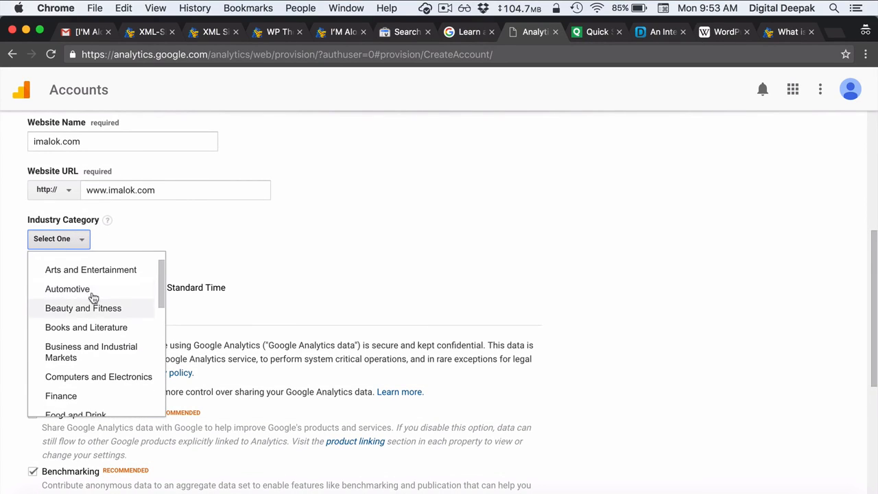
{"action": "left_click", "coordinate": [98, 277]}
Step: Request the tracking ID and accept the Google Analytics terms of service for India
{"action": "scroll", "coordinate": [240, 239], "scroll_direction": "down", "scroll_amount": 9}
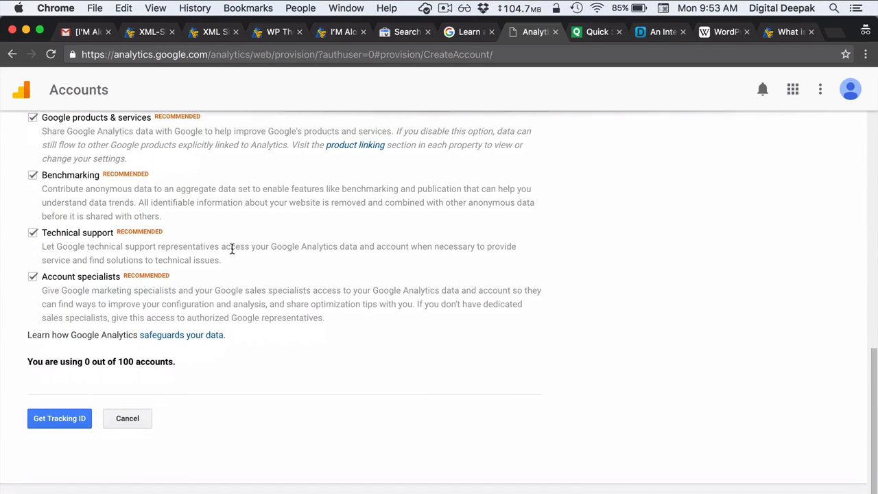
{"action": "left_click", "coordinate": [83, 418]}
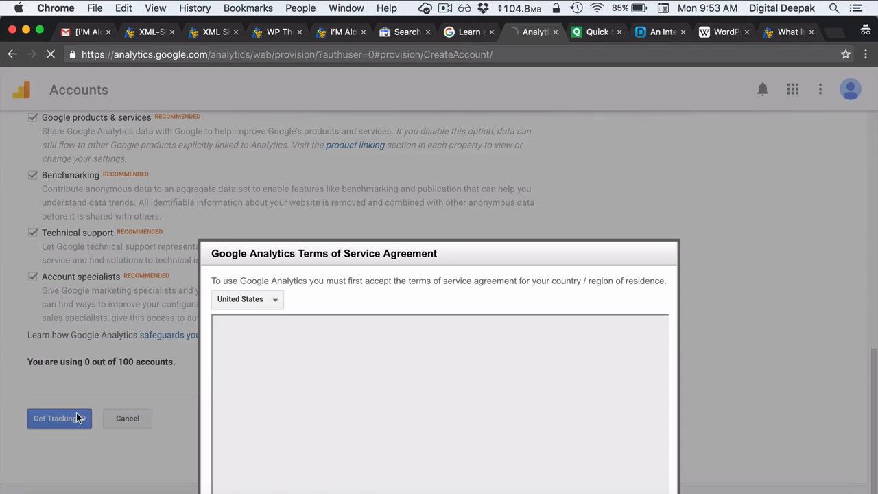
{"action": "left_click", "coordinate": [249, 300]}
{"action": "left_click", "coordinate": [255, 325]}
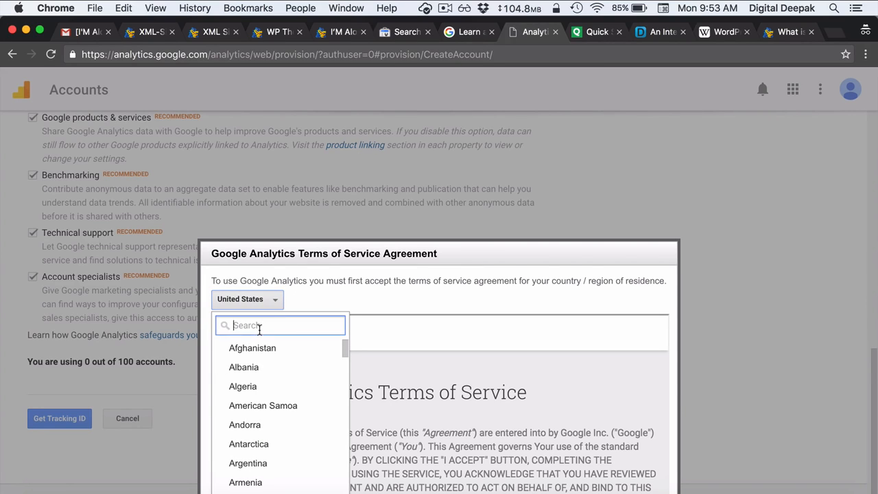
{"action": "type", "text": "india"}
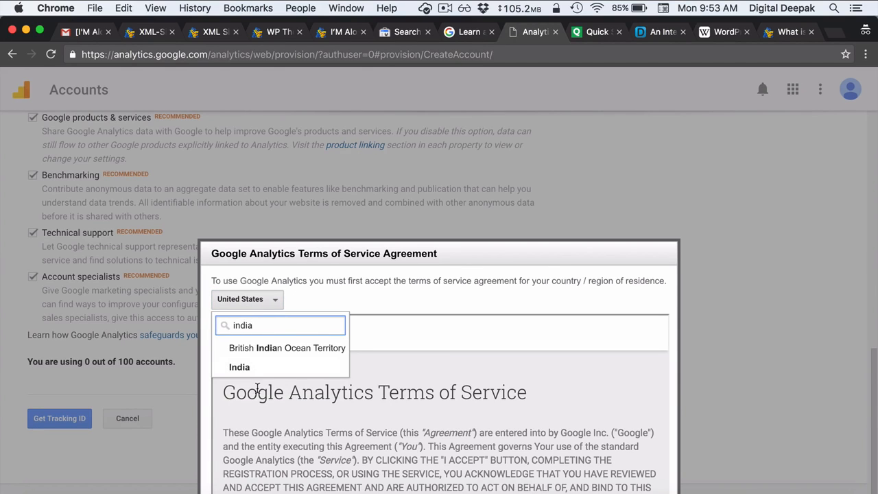
{"action": "left_click", "coordinate": [279, 370]}
{"action": "scroll", "coordinate": [371, 363], "scroll_direction": "down", "scroll_amount": 10}
{"action": "scroll", "coordinate": [371, 364], "scroll_direction": "down", "scroll_amount": 2}
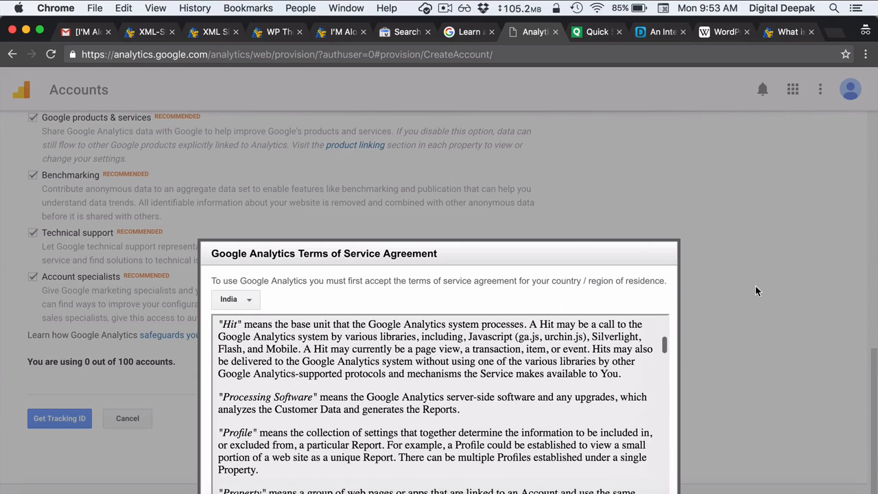
{"action": "left_click_drag", "start_coordinate": [468, 245], "coordinate": [446, 124]}
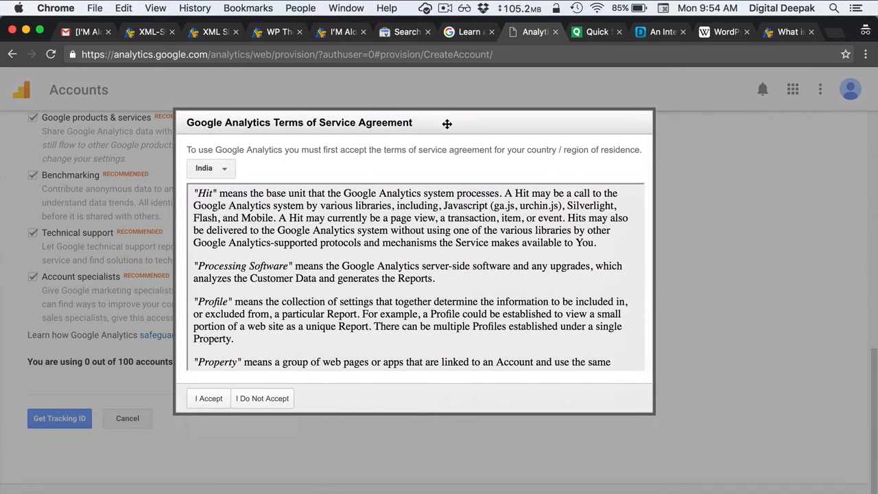
{"action": "left_click", "coordinate": [212, 400]}
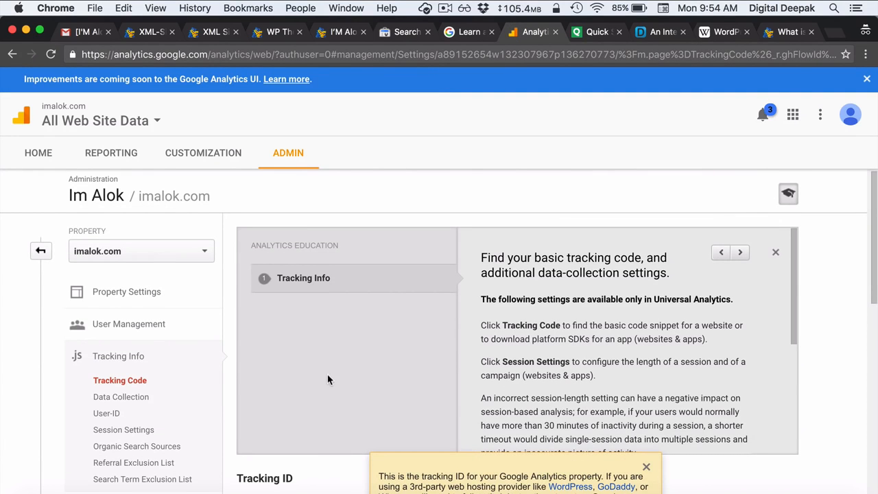
Step: Examine the tracking ID and the website tracking script of the new imalok.com property
{"action": "scroll", "coordinate": [328, 380], "scroll_direction": "down", "scroll_amount": 3}
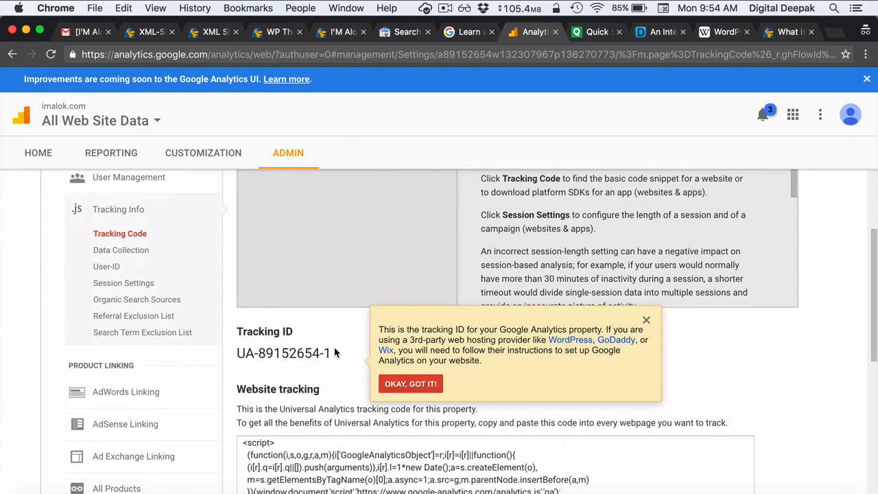
{"action": "scroll", "coordinate": [335, 353], "scroll_direction": "down", "scroll_amount": 2}
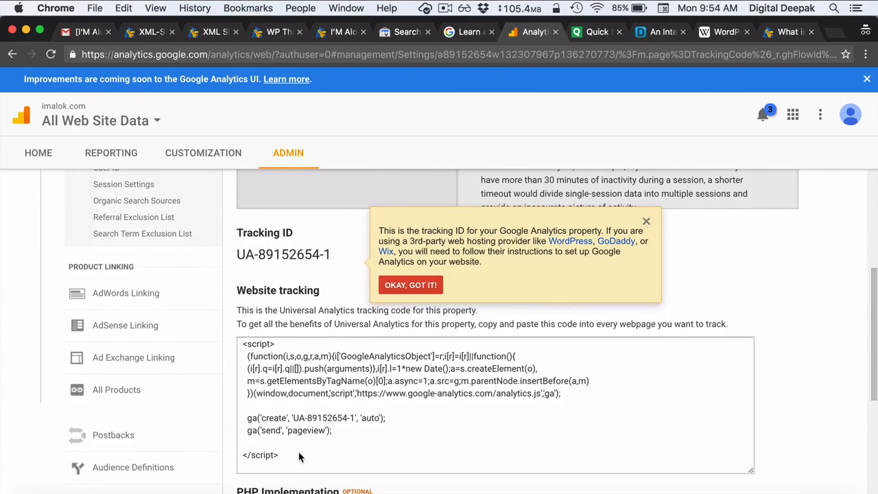
{"action": "left_click_drag", "start_coordinate": [299, 457], "coordinate": [244, 345]}
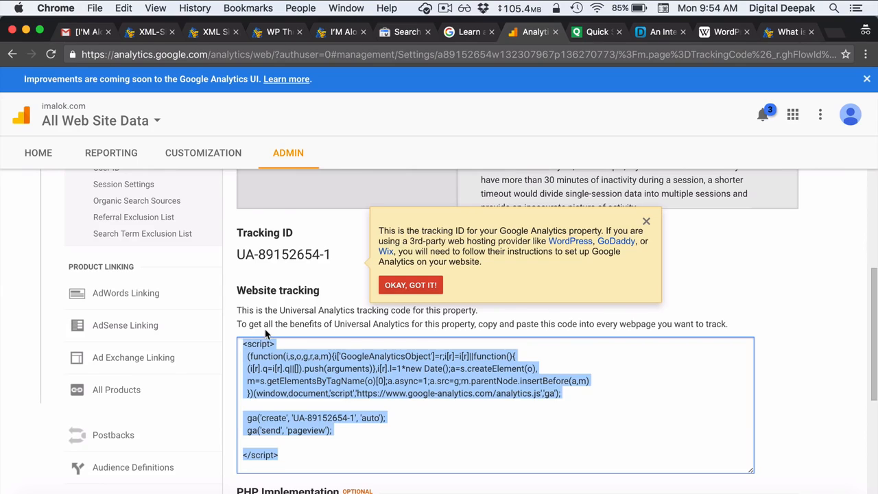
{"action": "left_click", "coordinate": [266, 331]}
{"action": "left_click_drag", "start_coordinate": [342, 254], "coordinate": [238, 248]}
{"action": "left_click", "coordinate": [284, 255]}
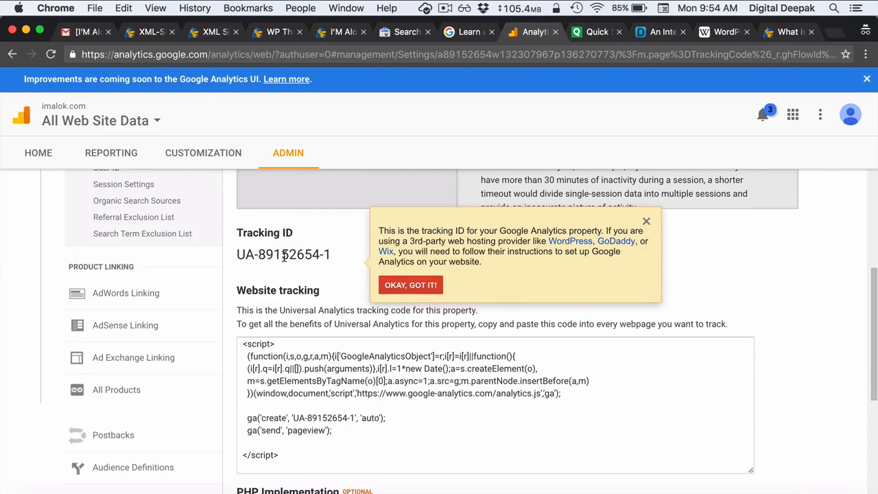
Step: Switch to the WordPress admin of imalok.com and search the plugins available to add for google analytics
{"action": "left_click", "coordinate": [212, 32]}
{"action": "left_click", "coordinate": [147, 34]}
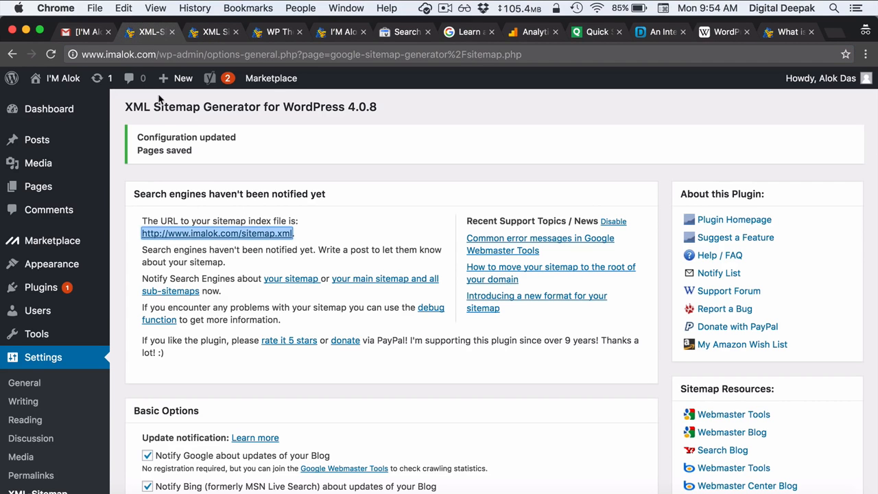
{"action": "mouse_move", "coordinate": [83, 272]}
{"action": "scroll", "coordinate": [83, 272], "scroll_direction": "down", "scroll_amount": 1}
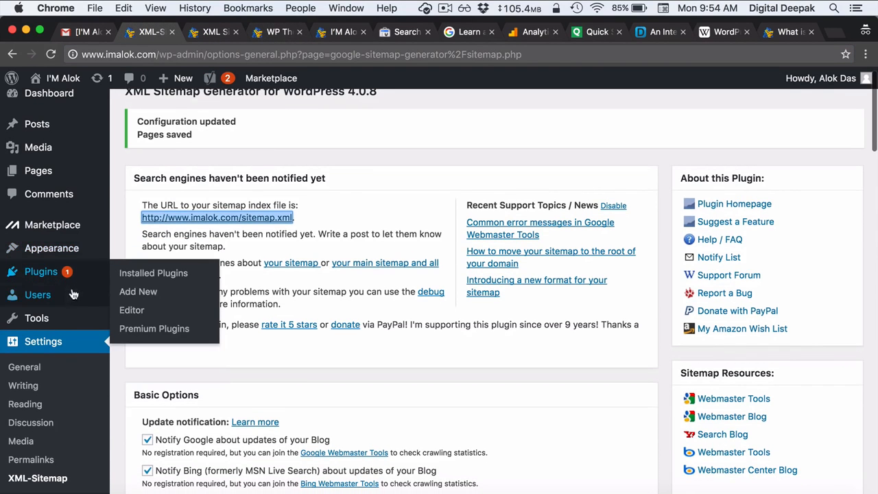
{"action": "left_click", "coordinate": [154, 293]}
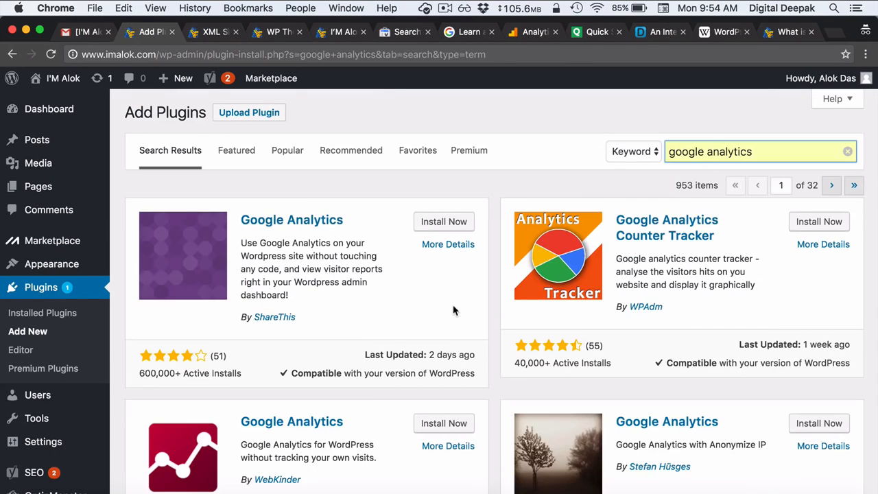
Step: Install and activate the Google Analytics plugin by ShareThis
{"action": "scroll", "coordinate": [453, 311], "scroll_direction": "down", "scroll_amount": 1}
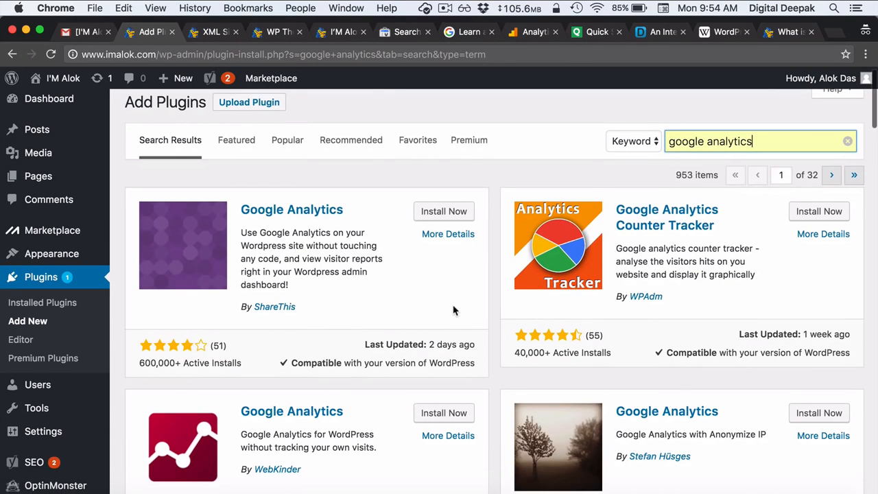
{"action": "left_click", "coordinate": [434, 212]}
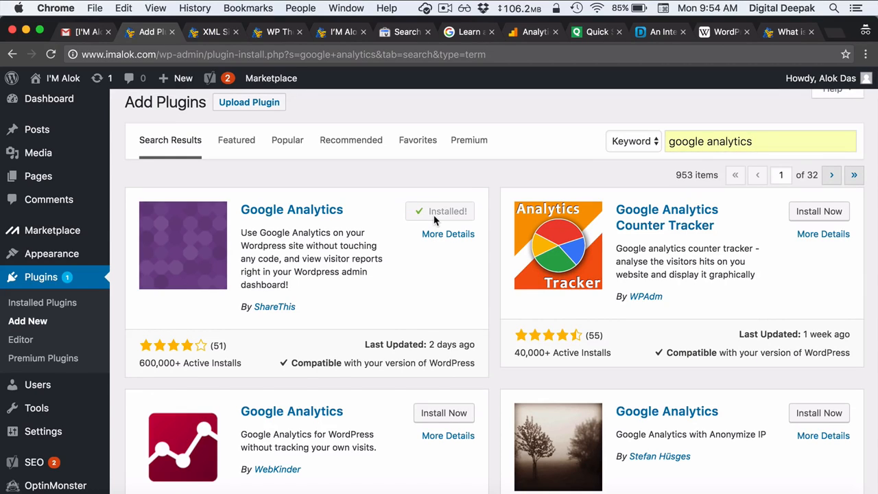
{"action": "left_click", "coordinate": [434, 217]}
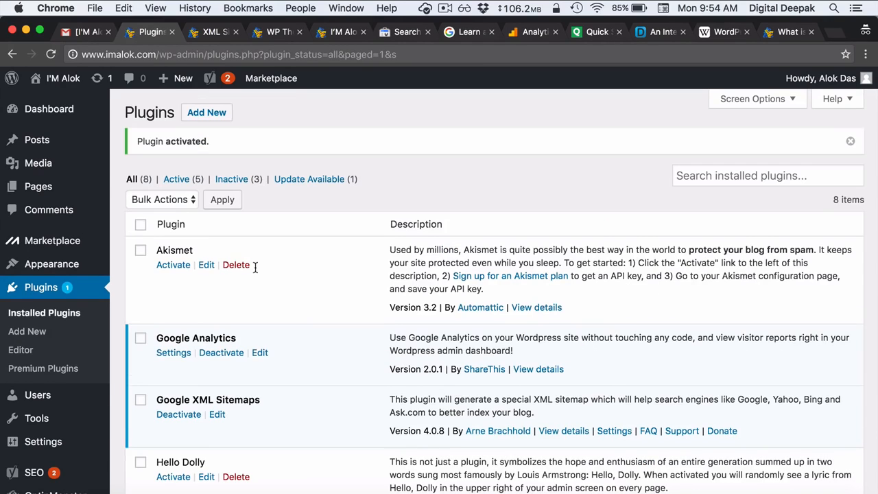
Step: Open the Google Analytics plugin, view its dashboard and go to its settings page
{"action": "scroll", "coordinate": [12, 384], "scroll_direction": "down", "scroll_amount": 3}
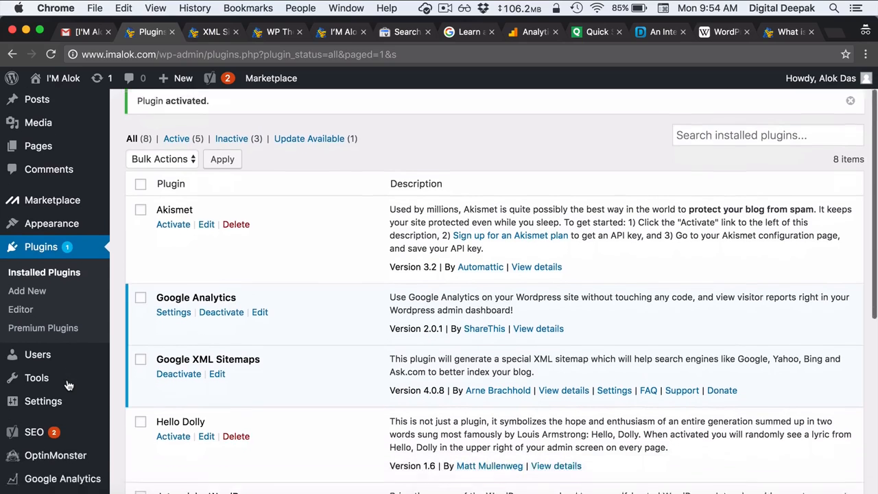
{"action": "left_click", "coordinate": [68, 472]}
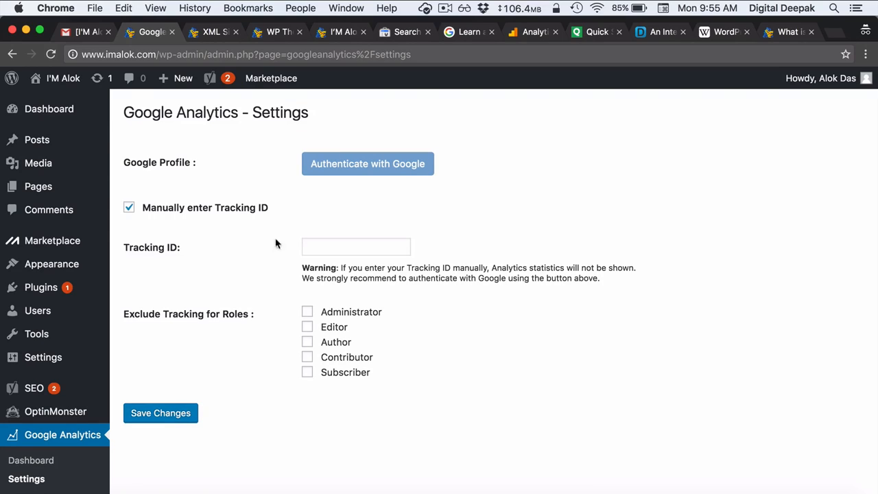
{"action": "left_click", "coordinate": [60, 468]}
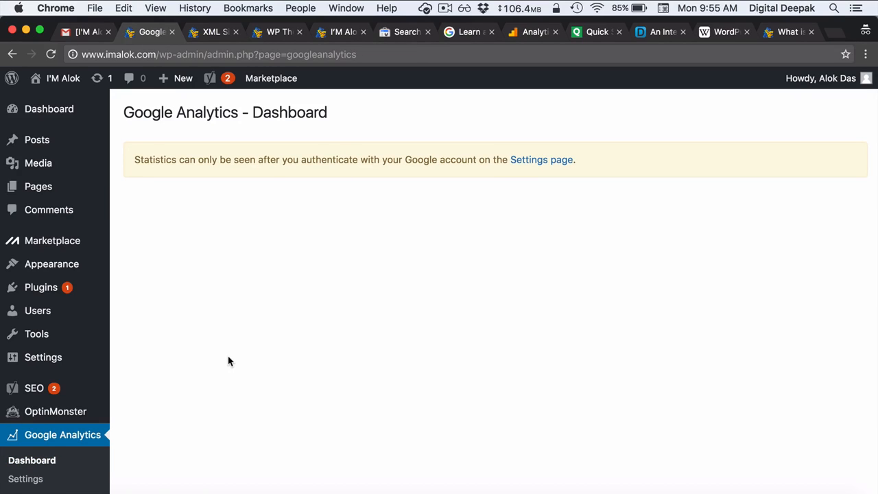
{"action": "left_click", "coordinate": [539, 162]}
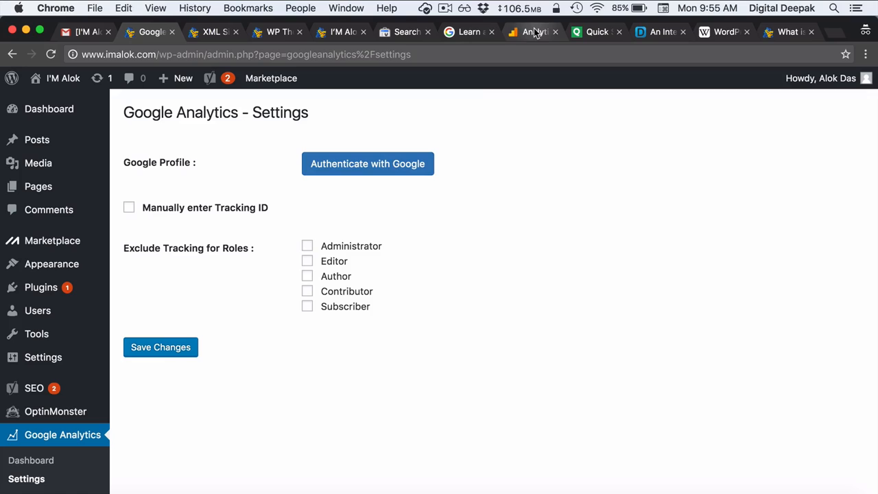
Step: Authenticate the plugin with Google by allowing ShareThis to view the Analytics data, and save the copied access code in the plugin
{"action": "left_click", "coordinate": [373, 163]}
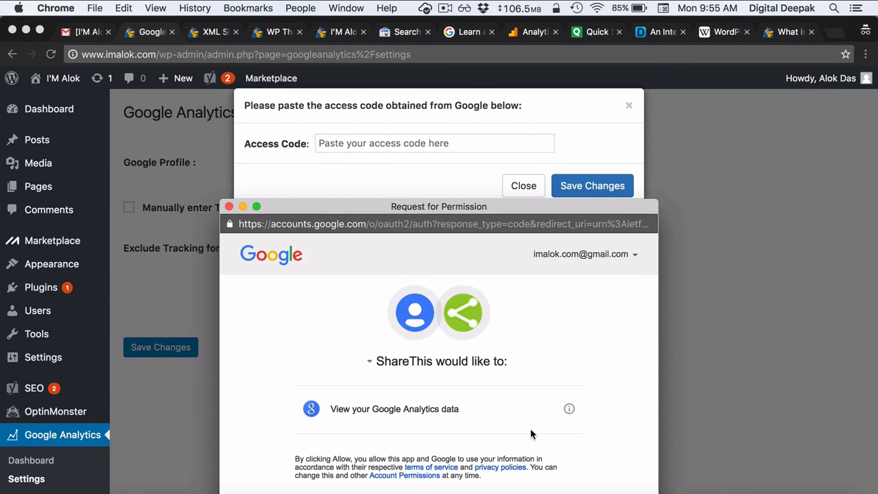
{"action": "left_click", "coordinate": [561, 492]}
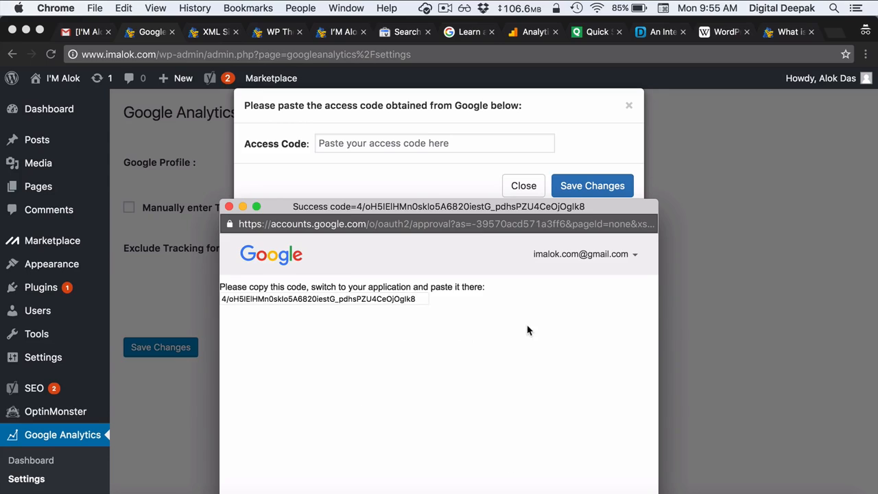
{"action": "left_click", "coordinate": [388, 302]}
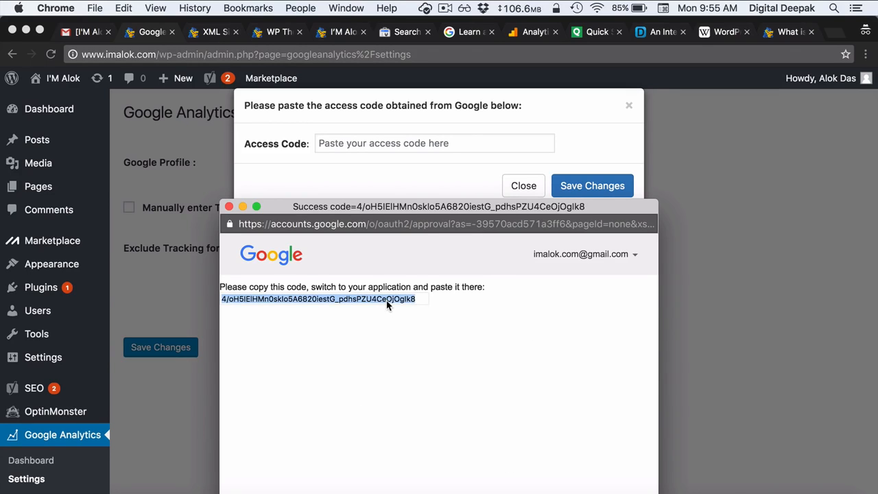
{"action": "left_click", "coordinate": [230, 206]}
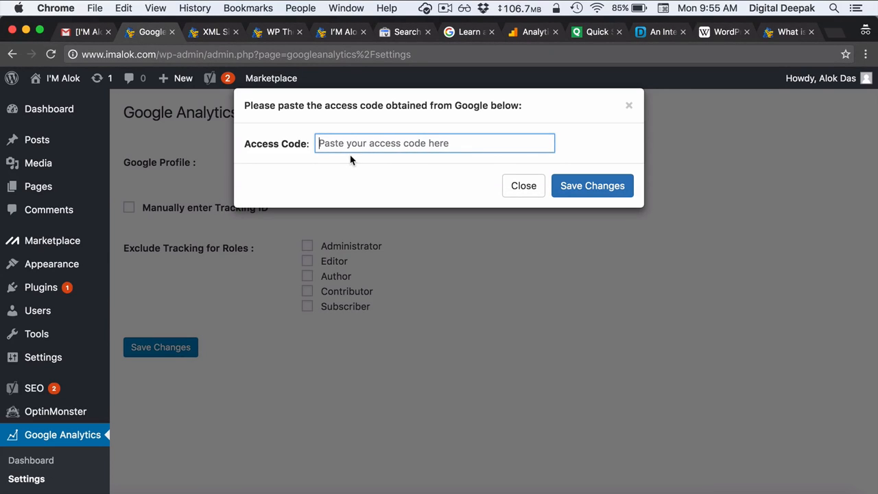
{"action": "key", "text": "super+v"}
{"action": "left_click", "coordinate": [567, 198]}
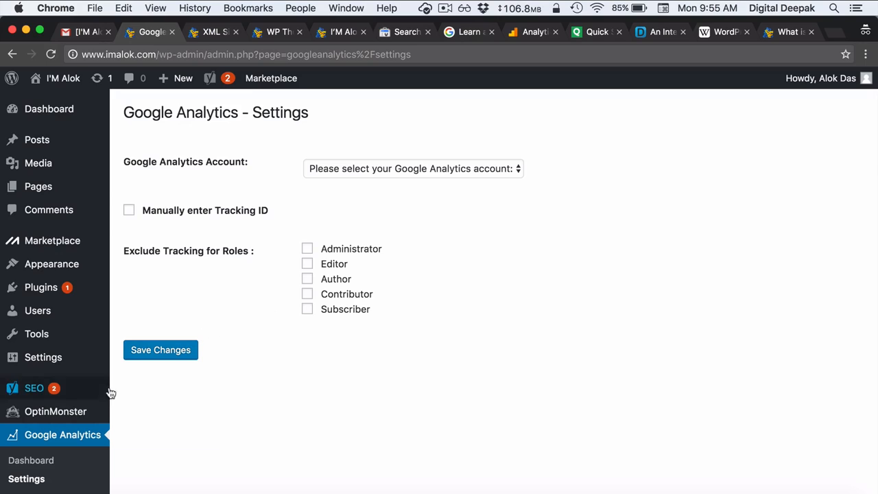
Step: Select the imalok.com property as the plugin's Google Analytics account and save the settings
{"action": "left_click", "coordinate": [13, 461]}
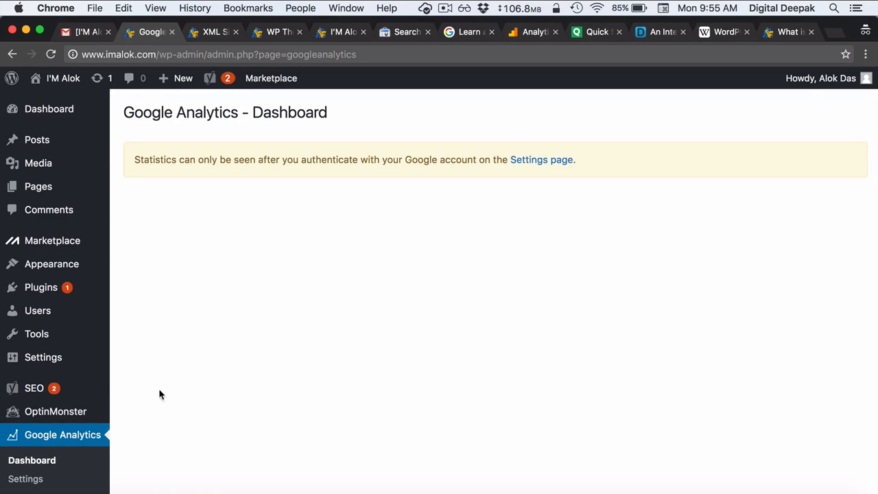
{"action": "left_click", "coordinate": [60, 479]}
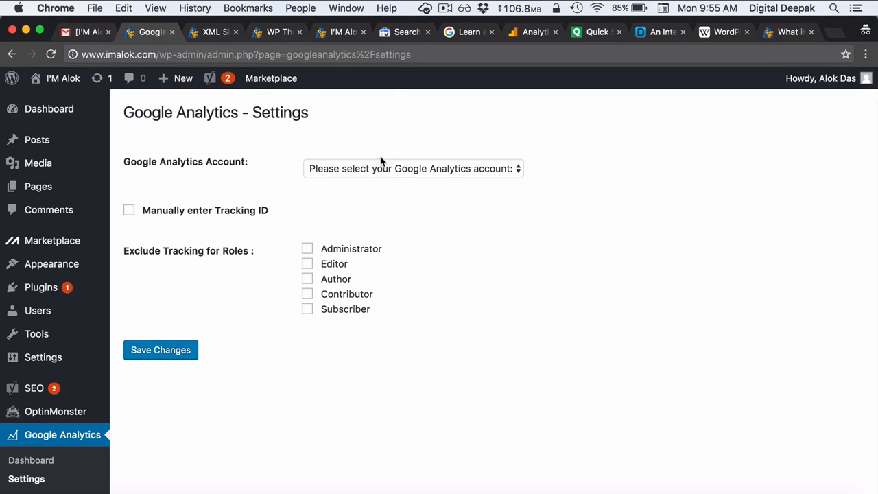
{"action": "left_click", "coordinate": [354, 177]}
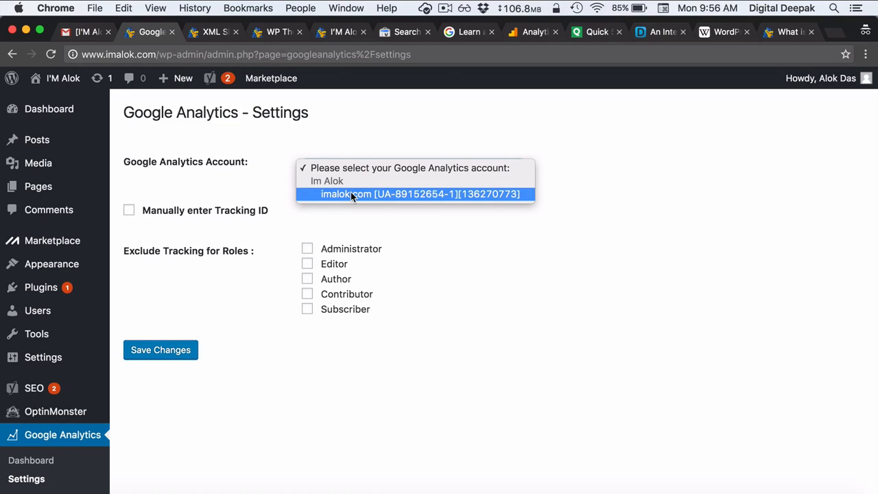
{"action": "left_click", "coordinate": [350, 195]}
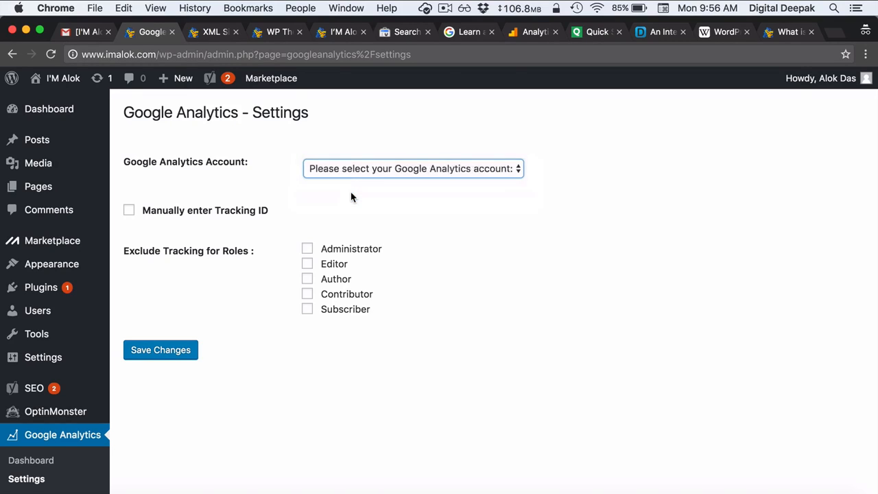
{"action": "left_click", "coordinate": [187, 353]}
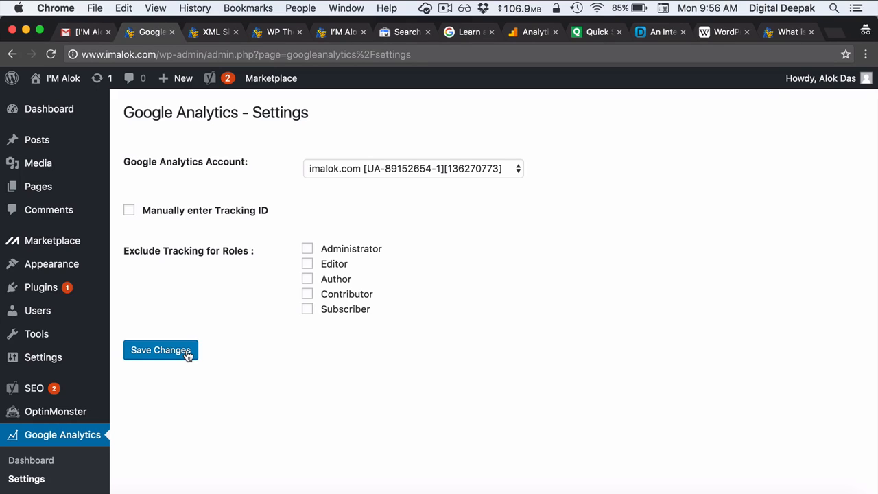
Step: View the plugin's dashboard with the comparison of the last 7 days and the top traffic sources
{"action": "left_click", "coordinate": [69, 461]}
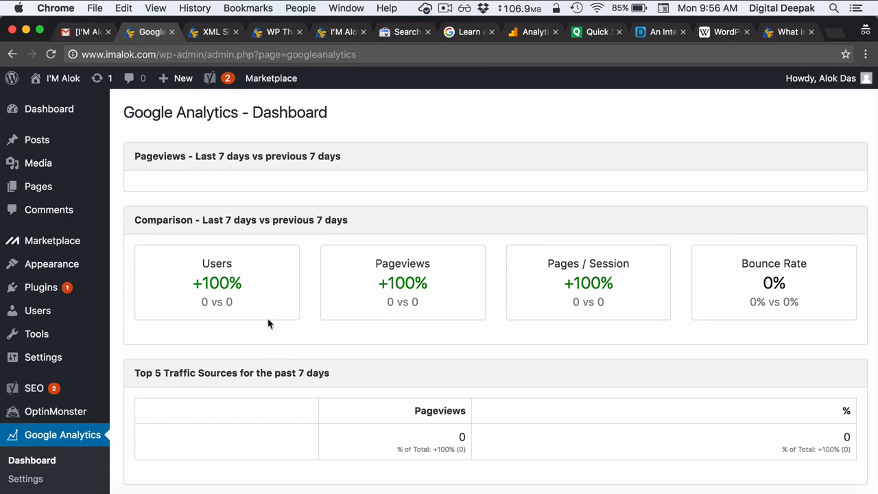
{"action": "scroll", "coordinate": [308, 365], "scroll_direction": "down", "scroll_amount": 2}
{"action": "scroll", "coordinate": [308, 364], "scroll_direction": "up", "scroll_amount": 2}
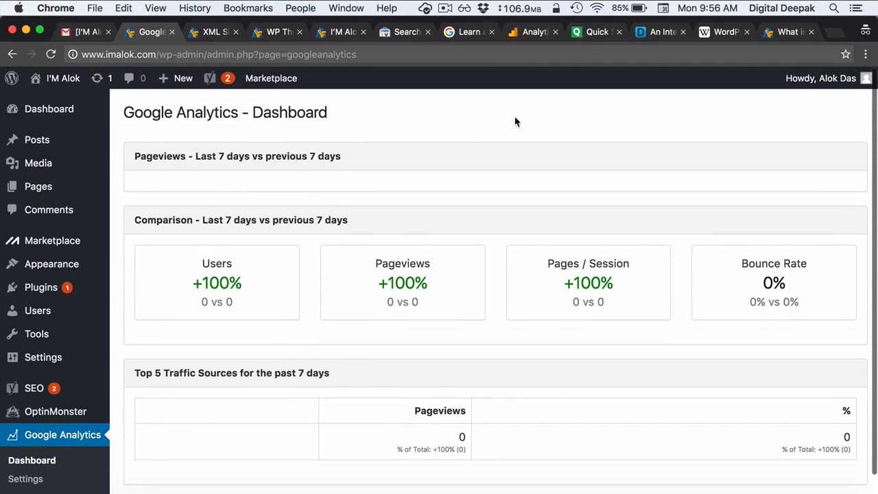
Step: Switch to Google Analytics, dismiss the tracking ID notice, go to the accounts home and save the communication preferences with all options ticked
{"action": "left_click", "coordinate": [529, 35]}
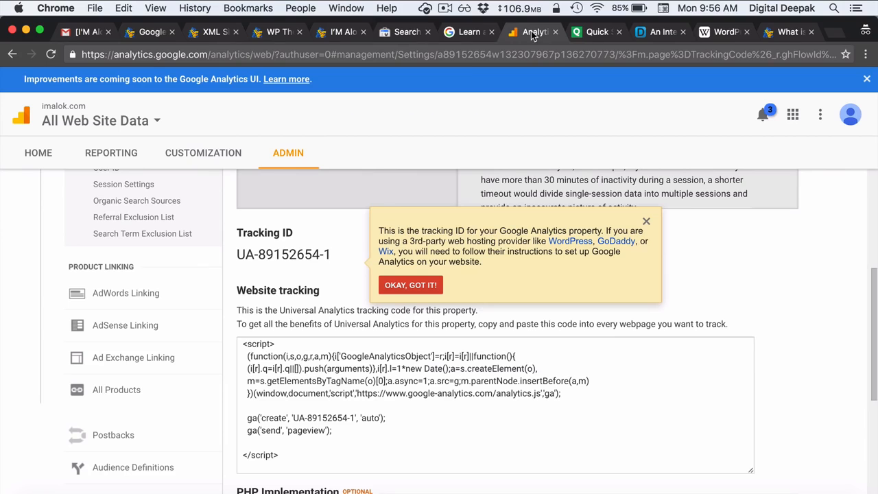
{"action": "left_click", "coordinate": [421, 288]}
{"action": "scroll", "coordinate": [424, 288], "scroll_direction": "down", "scroll_amount": 4}
{"action": "scroll", "coordinate": [424, 286], "scroll_direction": "up", "scroll_amount": 8}
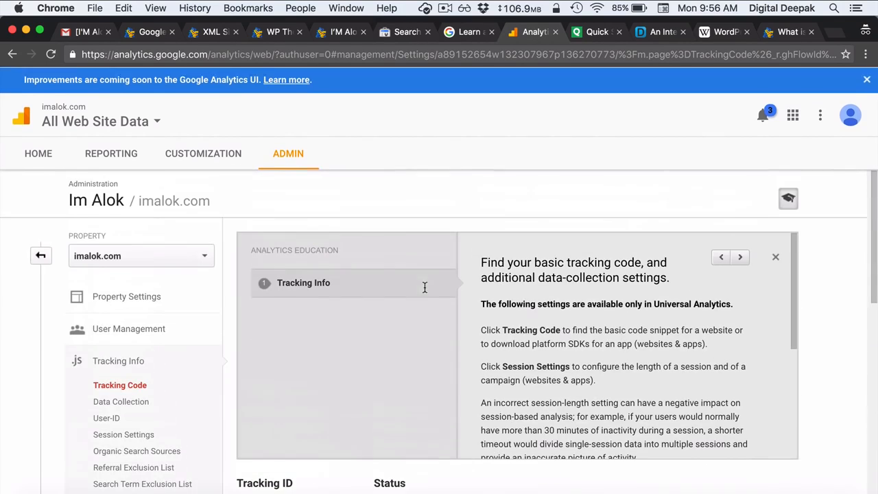
{"action": "left_click", "coordinate": [42, 155]}
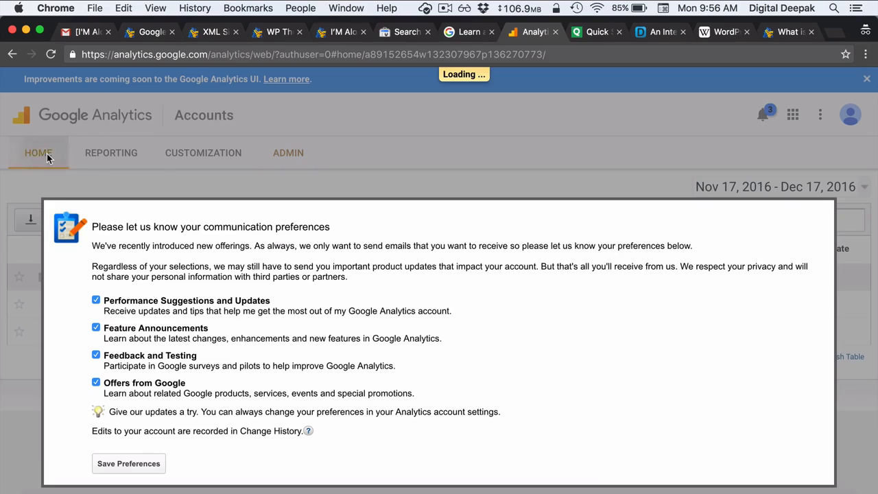
{"action": "left_click", "coordinate": [121, 463]}
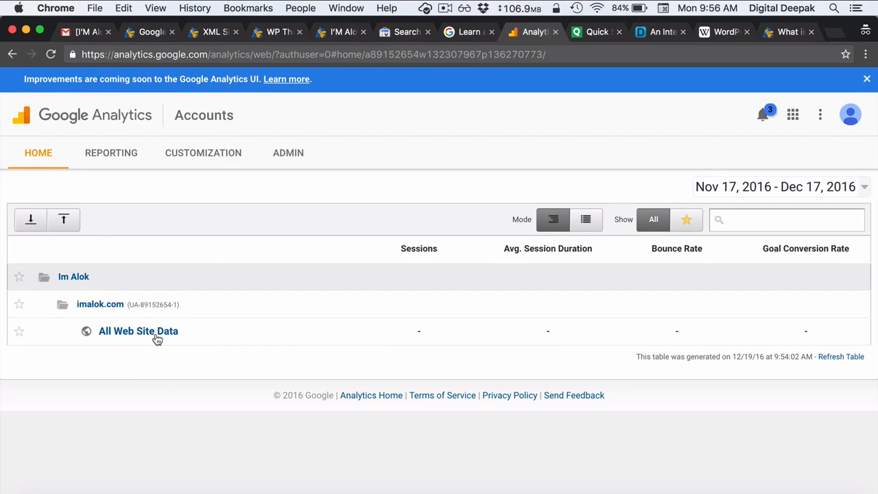
Step: Open the Audience Overview report of All Web Site Data and close the Analytics Education section
{"action": "left_click_drag", "start_coordinate": [114, 54], "coordinate": [267, 54]}
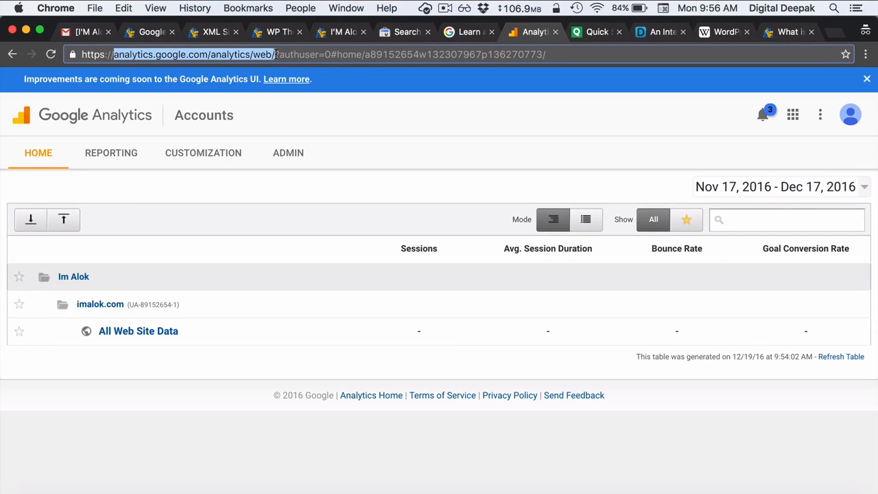
{"action": "left_click", "coordinate": [200, 260]}
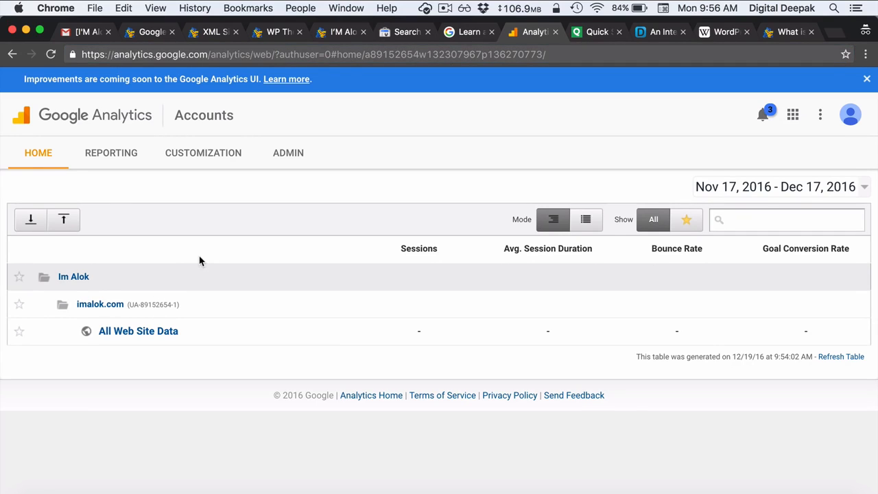
{"action": "left_click", "coordinate": [171, 332]}
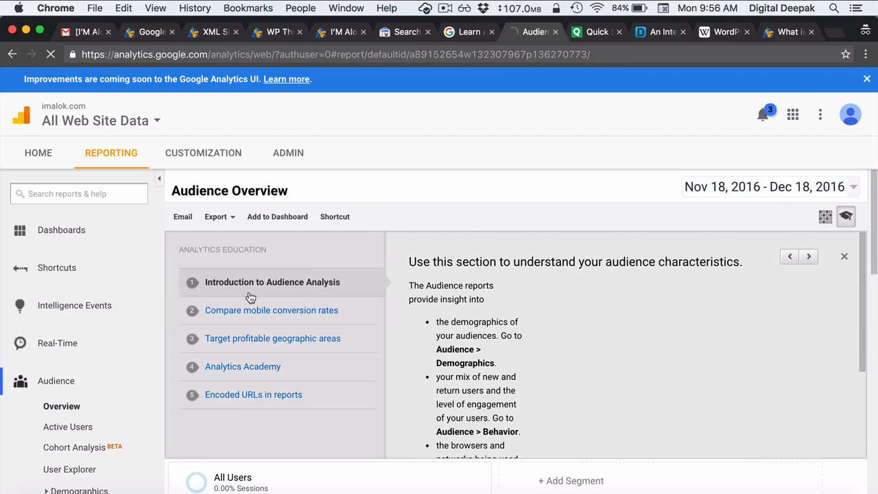
{"action": "left_click", "coordinate": [842, 256]}
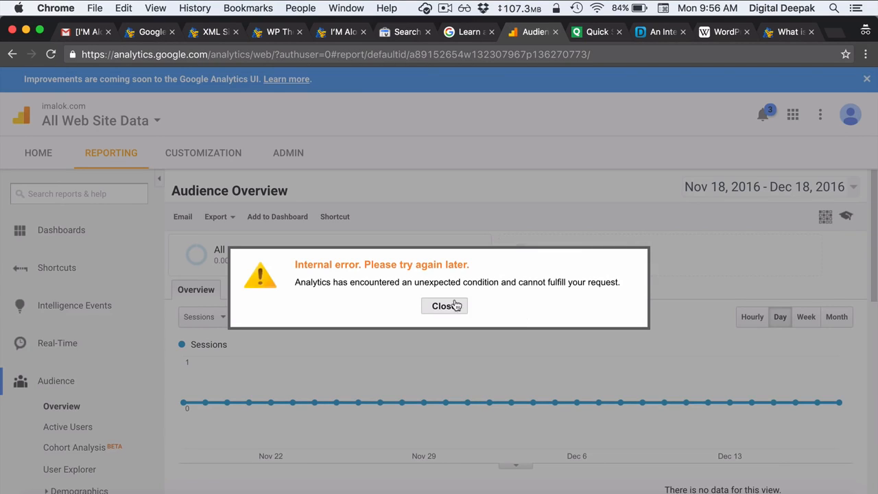
{"action": "left_click", "coordinate": [447, 306]}
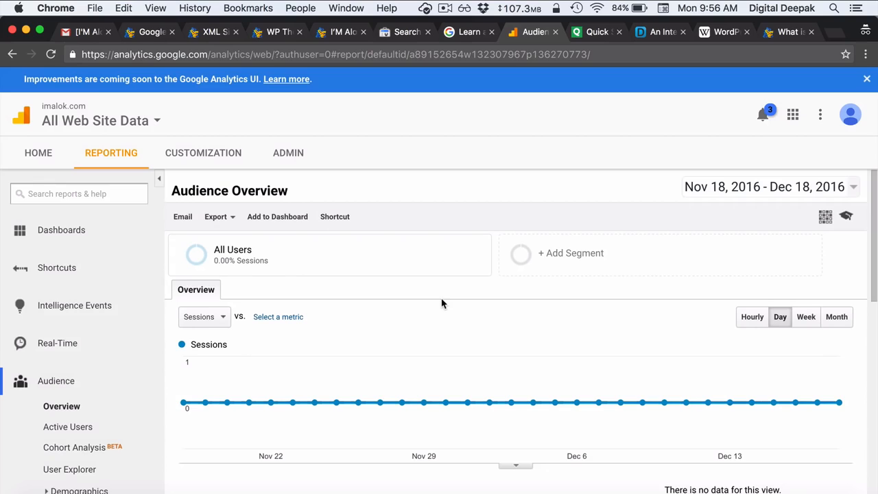
{"action": "scroll", "coordinate": [442, 304], "scroll_direction": "down", "scroll_amount": 1}
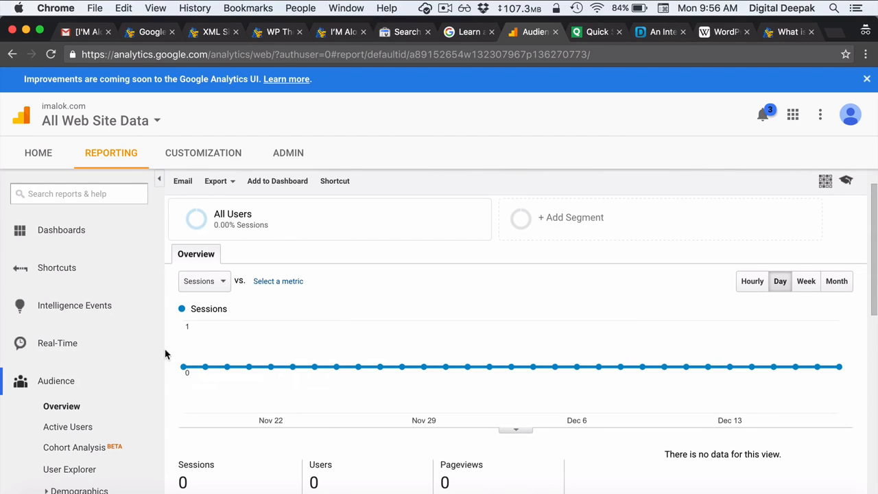
Step: Open the Real-Time overview and examine its active users, pageviews, top active pages and top locations
{"action": "left_click", "coordinate": [80, 350]}
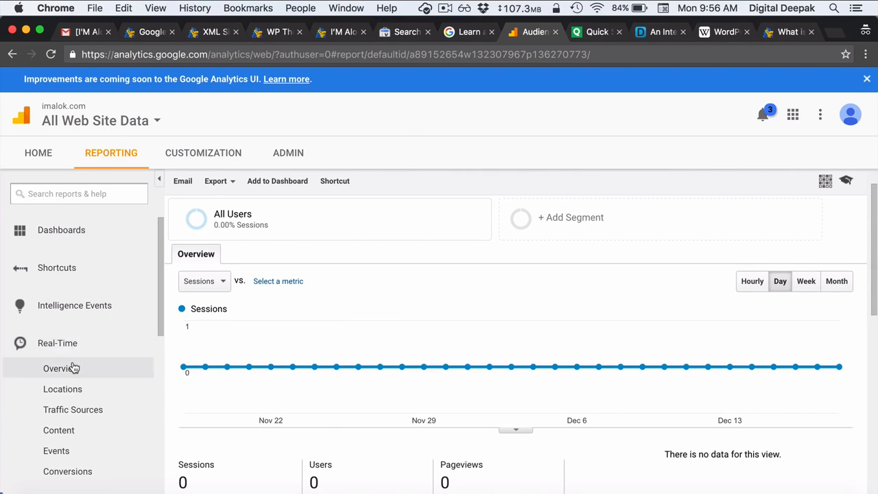
{"action": "left_click", "coordinate": [72, 367]}
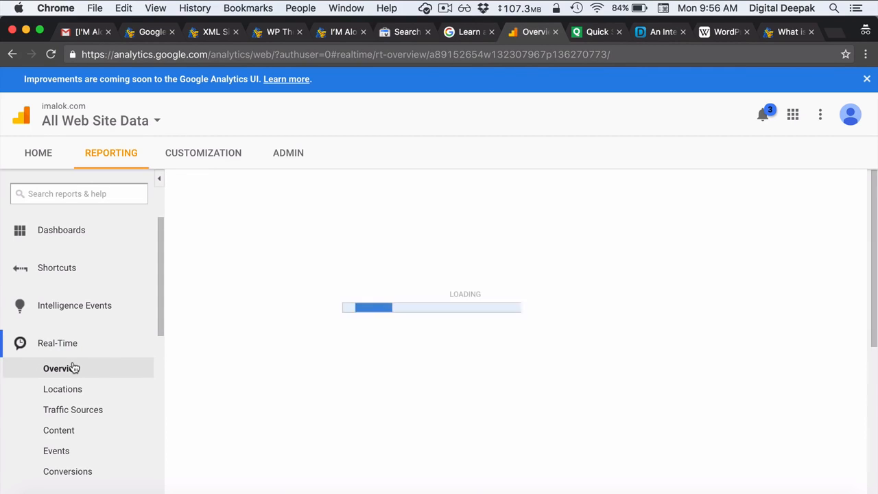
{"action": "scroll", "coordinate": [182, 341], "scroll_direction": "down", "scroll_amount": 1}
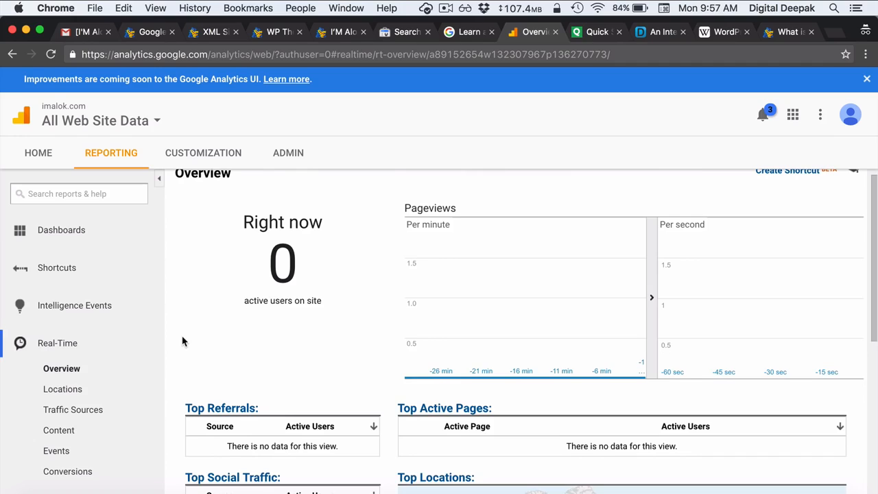
{"action": "scroll", "coordinate": [183, 341], "scroll_direction": "up", "scroll_amount": 1}
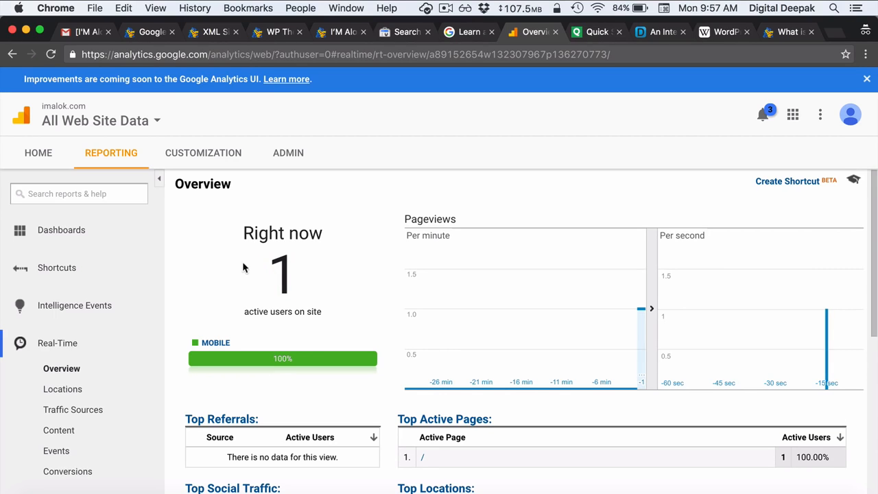
{"action": "scroll", "coordinate": [317, 277], "scroll_direction": "down", "scroll_amount": 1}
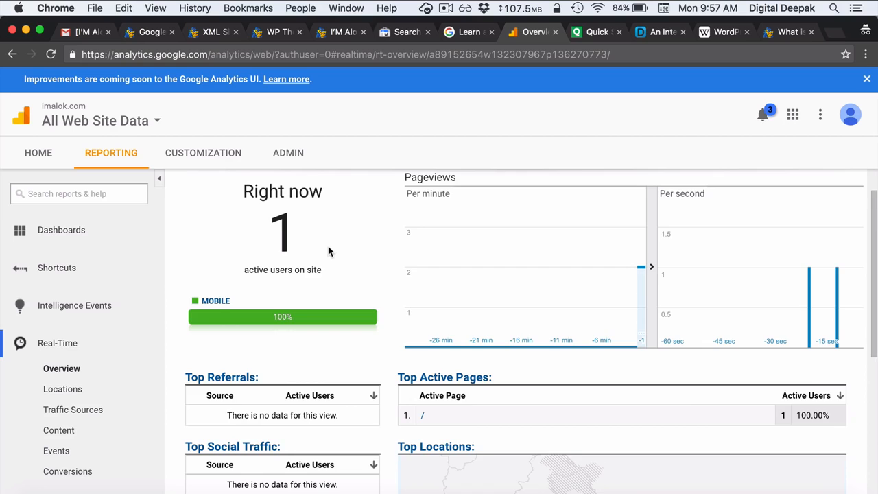
{"action": "scroll", "coordinate": [327, 251], "scroll_direction": "down", "scroll_amount": 5}
{"action": "scroll", "coordinate": [329, 251], "scroll_direction": "down", "scroll_amount": 1}
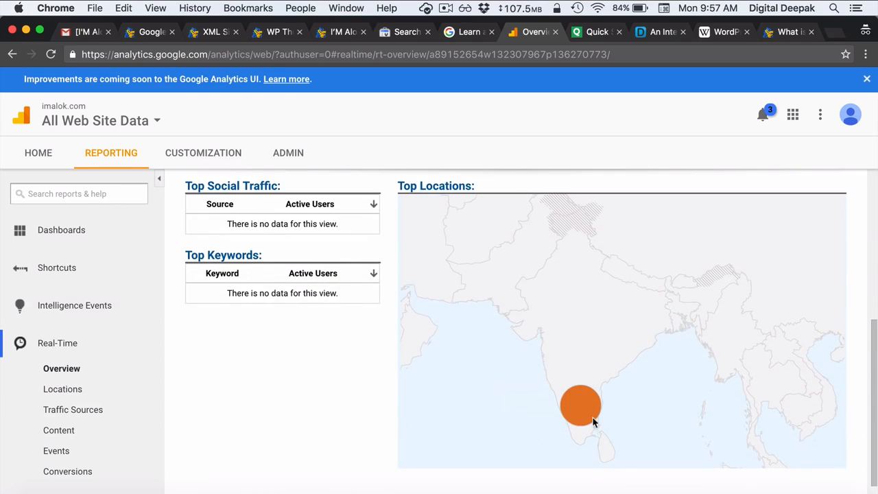
{"action": "scroll", "coordinate": [346, 396], "scroll_direction": "down", "scroll_amount": 1}
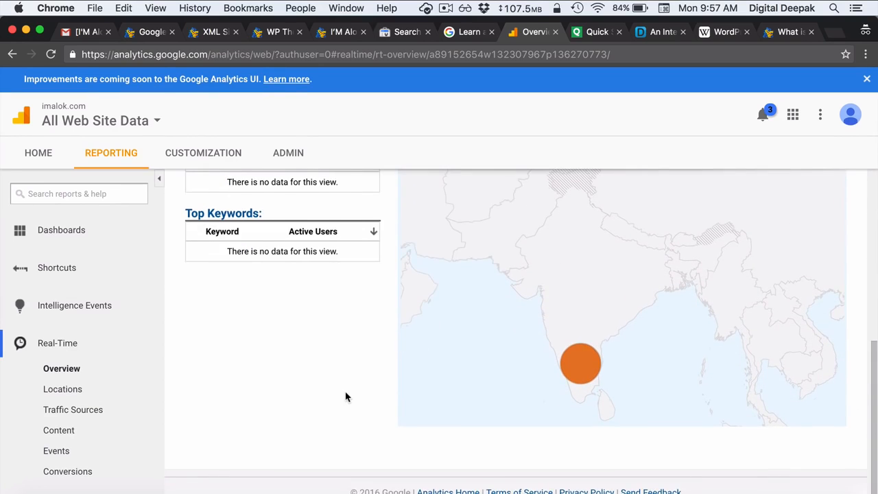
{"action": "scroll", "coordinate": [346, 397], "scroll_direction": "up", "scroll_amount": 8}
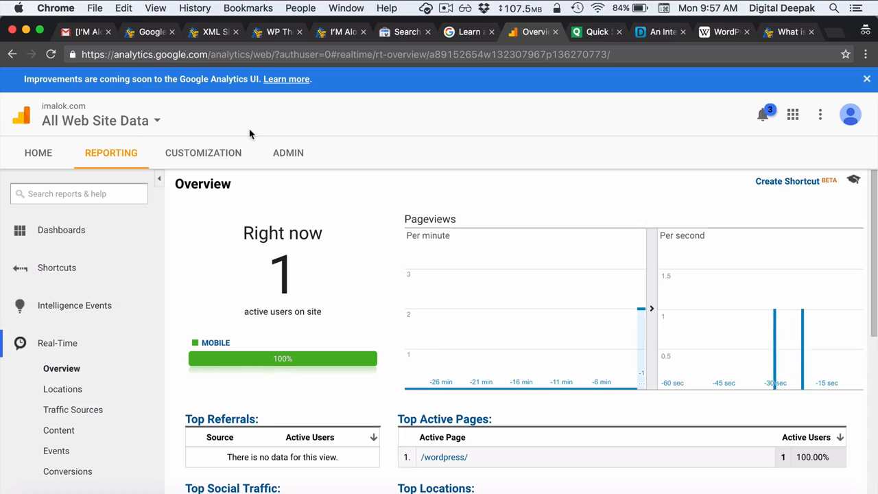
Step: Open the "What is WordPress?" post of imalok.com in a new browser tab
{"action": "left_click", "coordinate": [830, 33]}
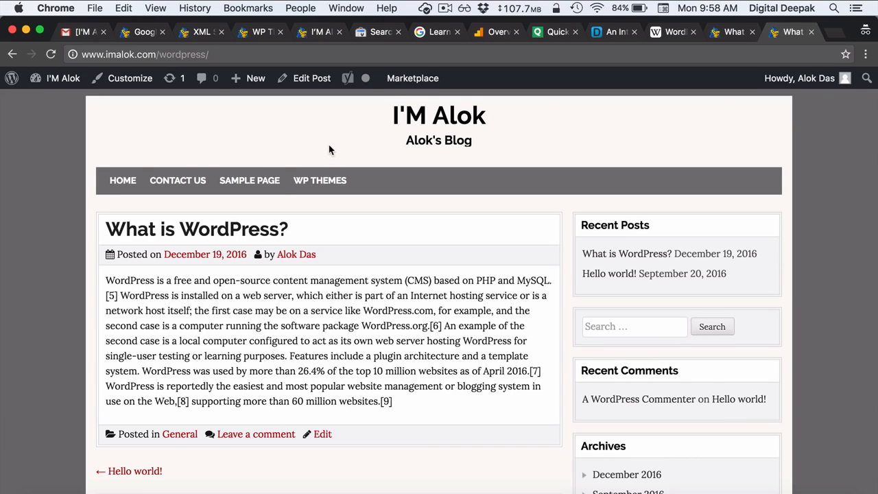
Step: Switch to Google Analytics and examine the Real-Time overview's active users, device split, active pages and visitor locations
{"action": "left_click", "coordinate": [487, 33]}
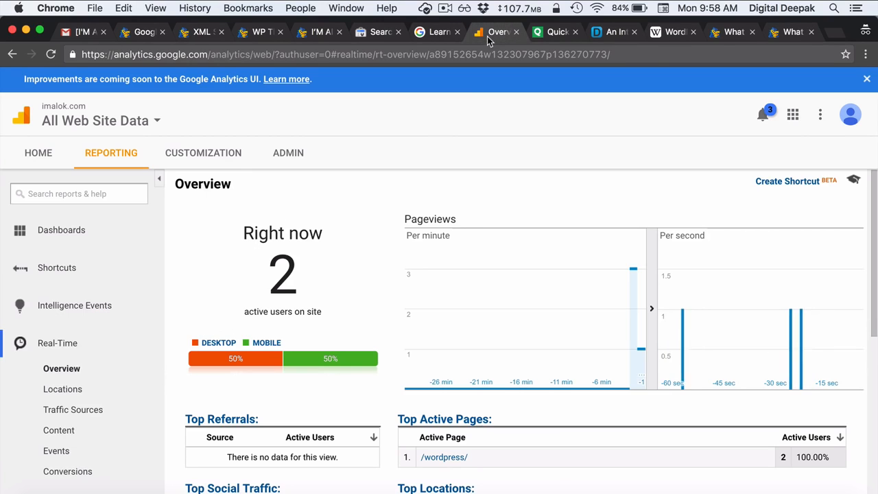
{"action": "double_click", "coordinate": [289, 278]}
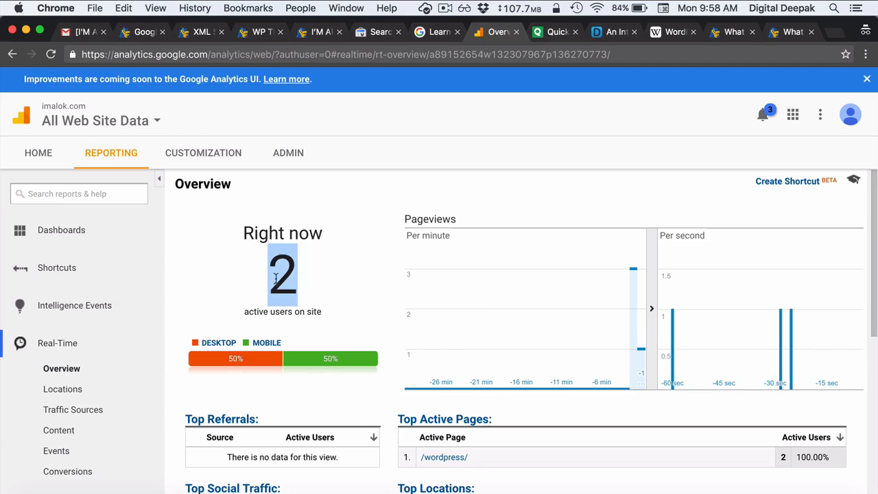
{"action": "left_click", "coordinate": [324, 283]}
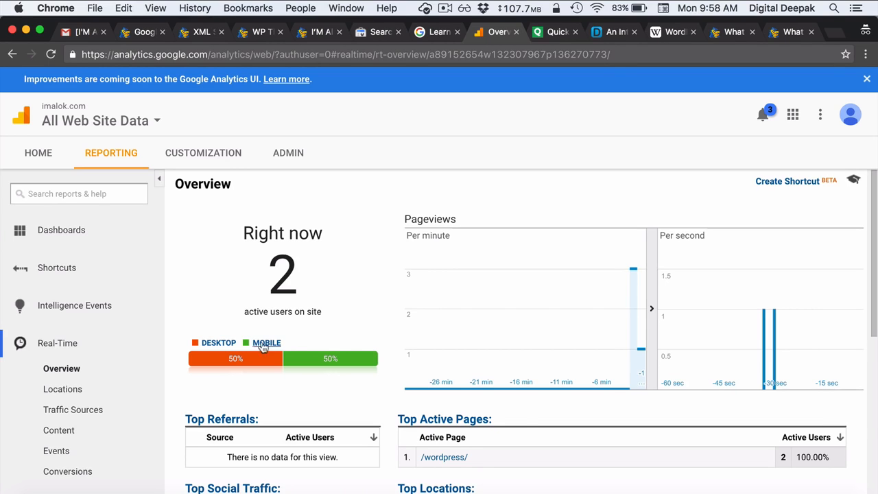
{"action": "scroll", "coordinate": [293, 378], "scroll_direction": "down", "scroll_amount": 10}
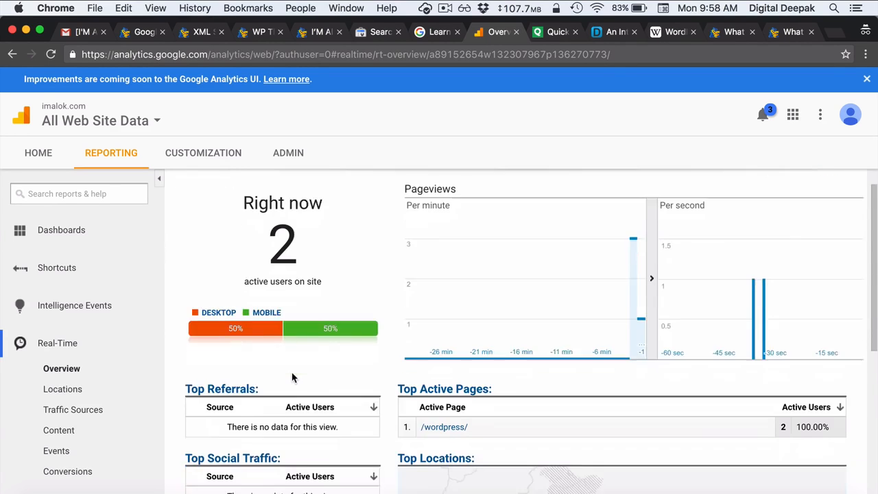
{"action": "mouse_move", "coordinate": [581, 376]}
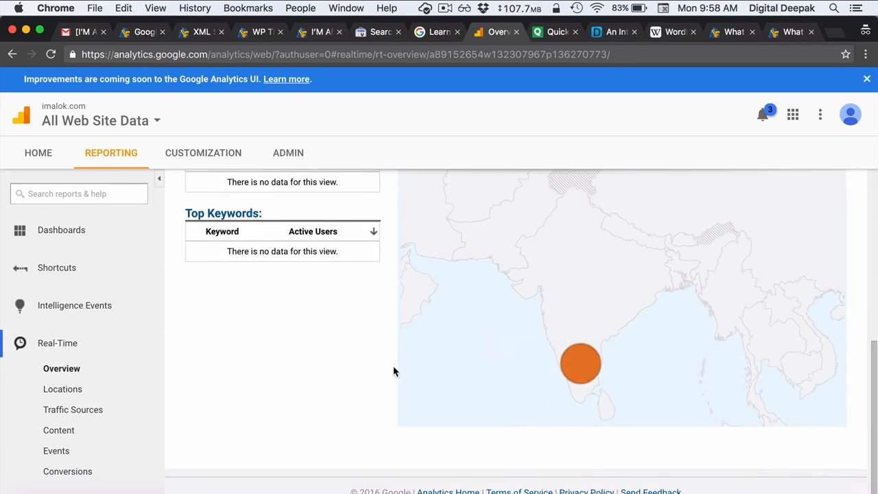
{"action": "scroll", "coordinate": [394, 368], "scroll_direction": "up", "scroll_amount": 10}
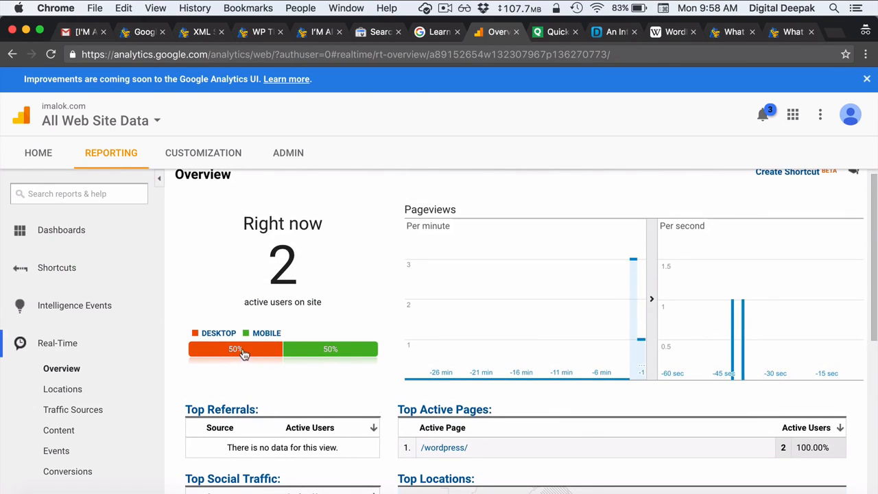
Step: Filter the Real-Time overview to desktop visitors, examine its data and look through the other report sections
{"action": "left_click", "coordinate": [213, 333]}
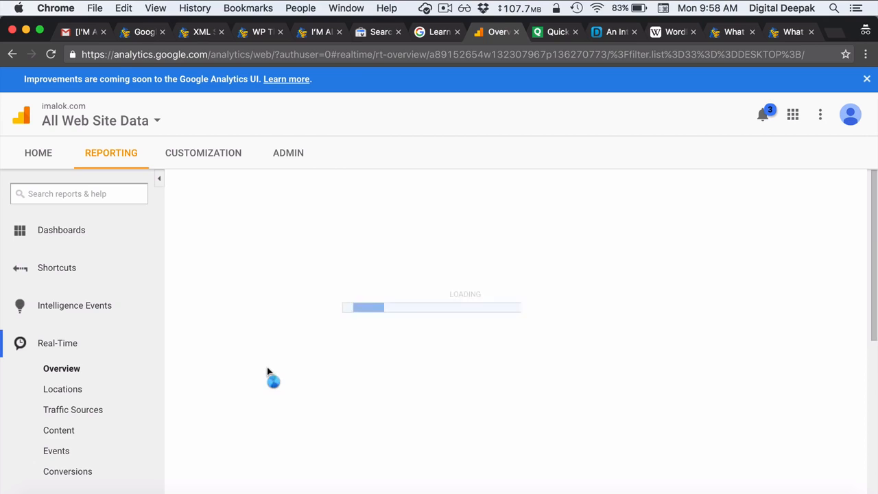
{"action": "scroll", "coordinate": [268, 371], "scroll_direction": "down", "scroll_amount": 5}
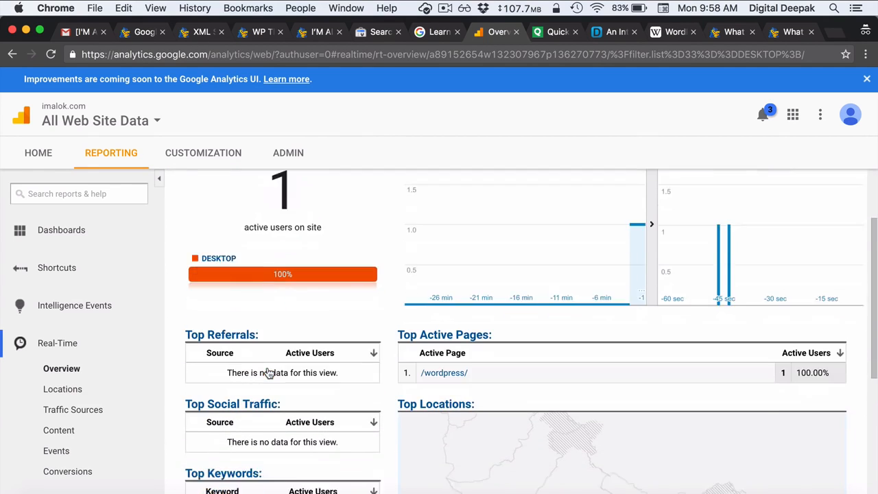
{"action": "scroll", "coordinate": [268, 373], "scroll_direction": "down", "scroll_amount": 4}
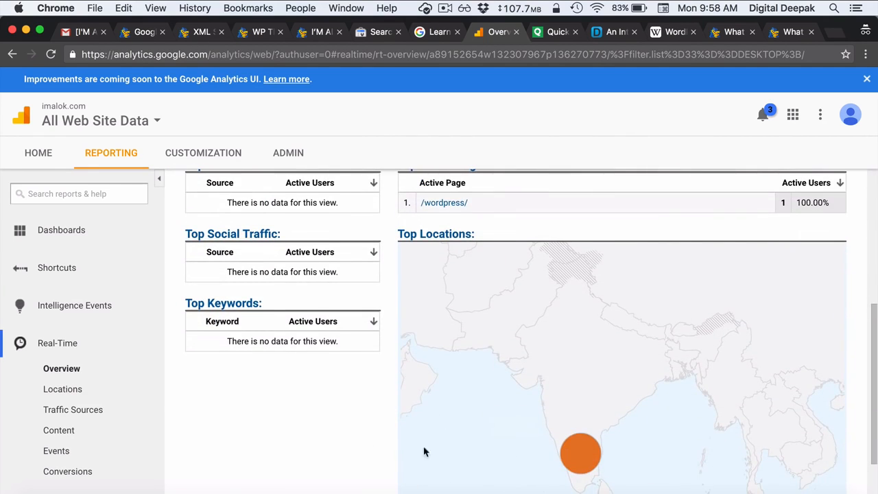
{"action": "scroll", "coordinate": [316, 442], "scroll_direction": "up", "scroll_amount": 1}
{"action": "scroll", "coordinate": [315, 442], "scroll_direction": "up", "scroll_amount": 7}
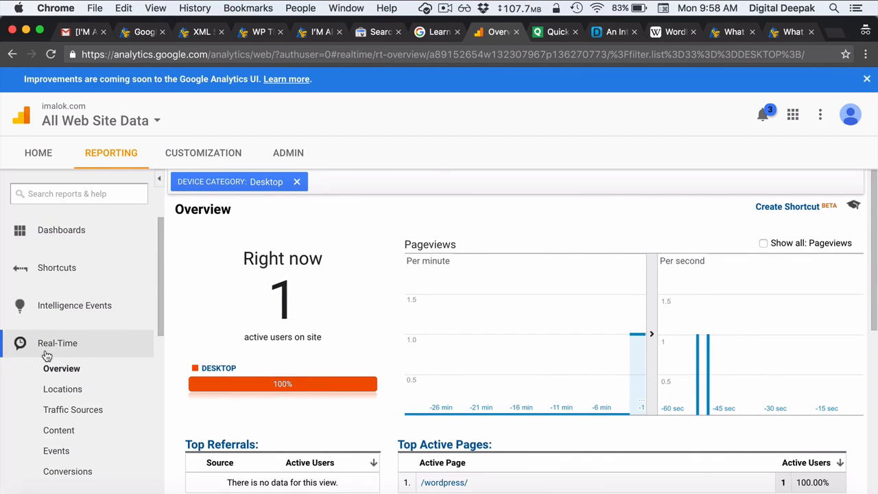
{"action": "scroll", "coordinate": [45, 356], "scroll_direction": "down", "scroll_amount": 6}
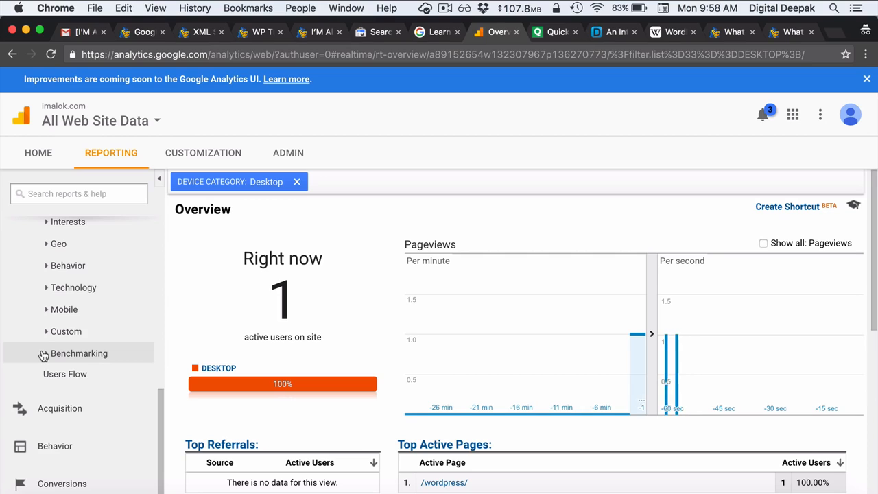
Step: Switch to Gmail and mark the "Sign up Google analytics" task as completed
{"action": "left_click", "coordinate": [79, 31]}
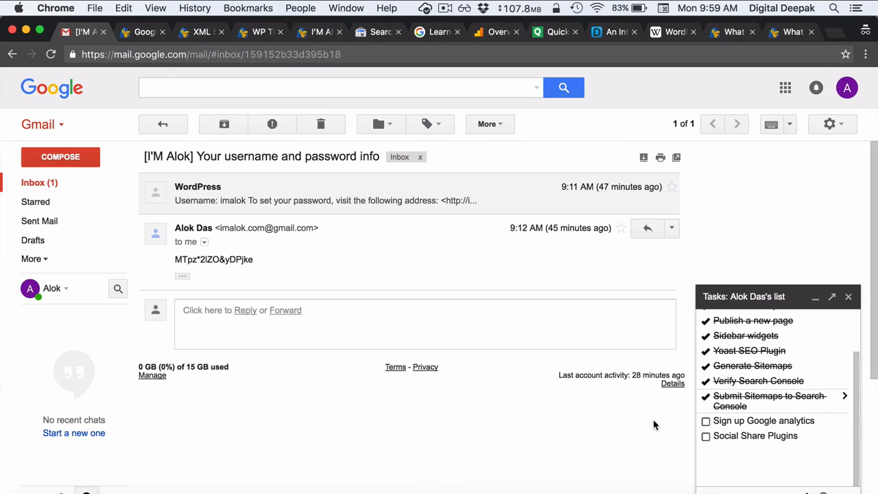
{"action": "left_click", "coordinate": [707, 423]}
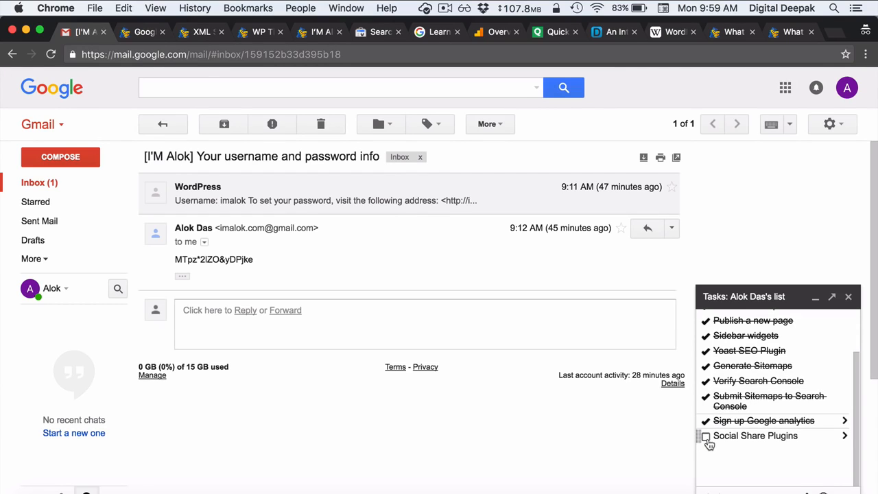
Step: Switch to the WordPress admin, open the page for adding new plugins and search for "social share"
{"action": "left_click", "coordinate": [257, 35]}
{"action": "left_click", "coordinate": [206, 32]}
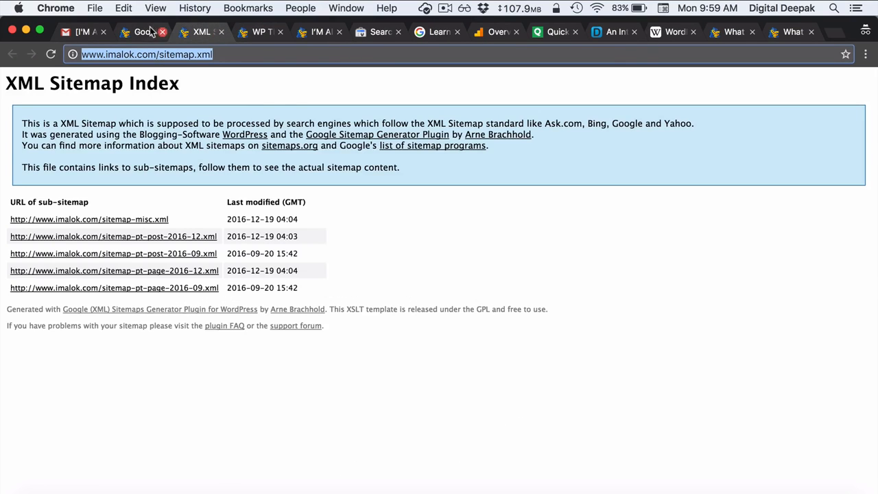
{"action": "left_click", "coordinate": [143, 33]}
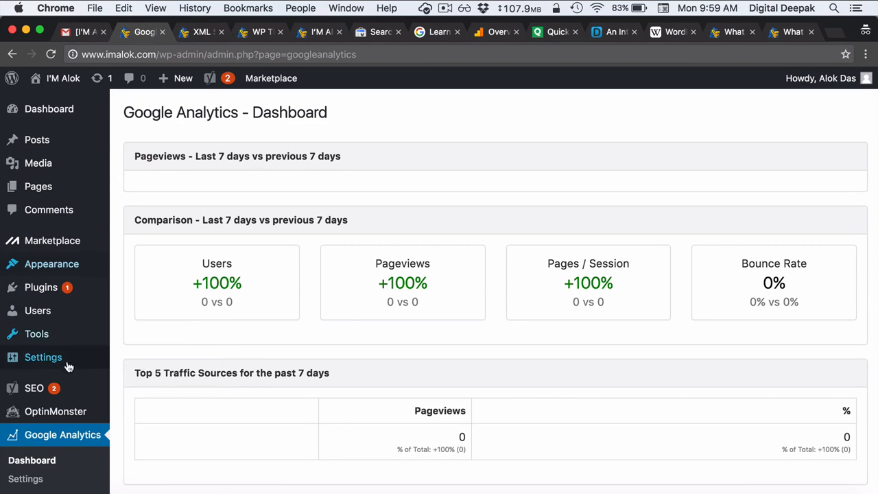
{"action": "mouse_move", "coordinate": [78, 288]}
{"action": "left_click", "coordinate": [137, 308]}
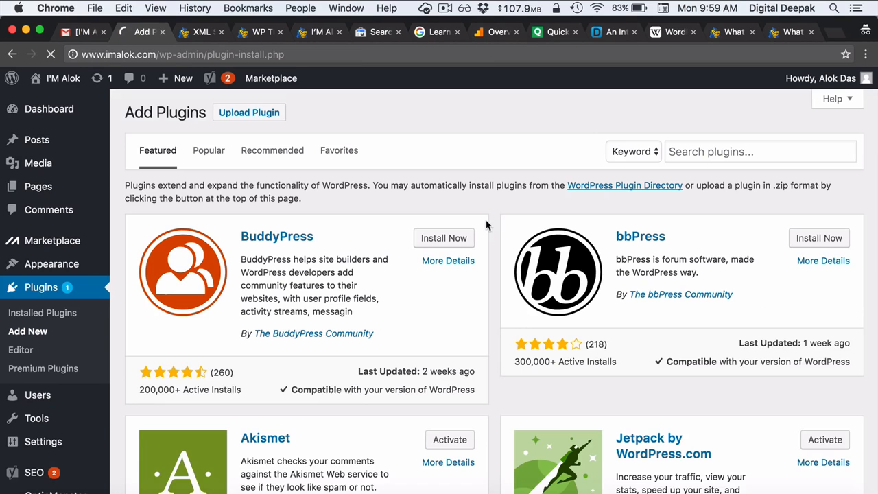
{"action": "left_click", "coordinate": [724, 151]}
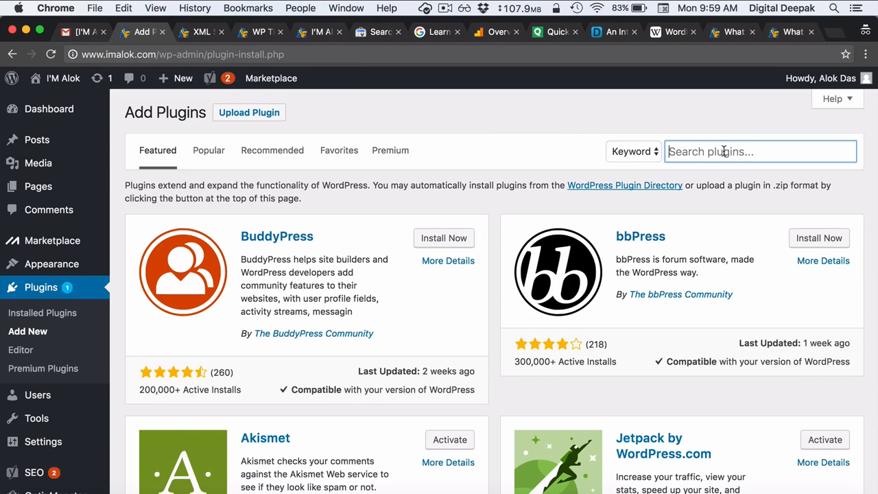
{"action": "type", "text": "social share"}
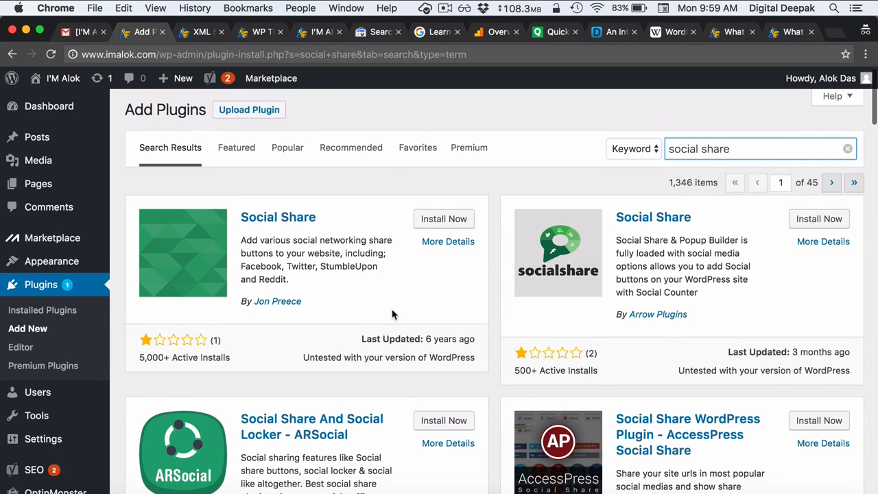
Step: Install and activate the "Social Share WordPress Plugin - AccessPress Social Share" plugin
{"action": "scroll", "coordinate": [391, 318], "scroll_direction": "down", "scroll_amount": 5}
{"action": "scroll", "coordinate": [392, 314], "scroll_direction": "down", "scroll_amount": 3}
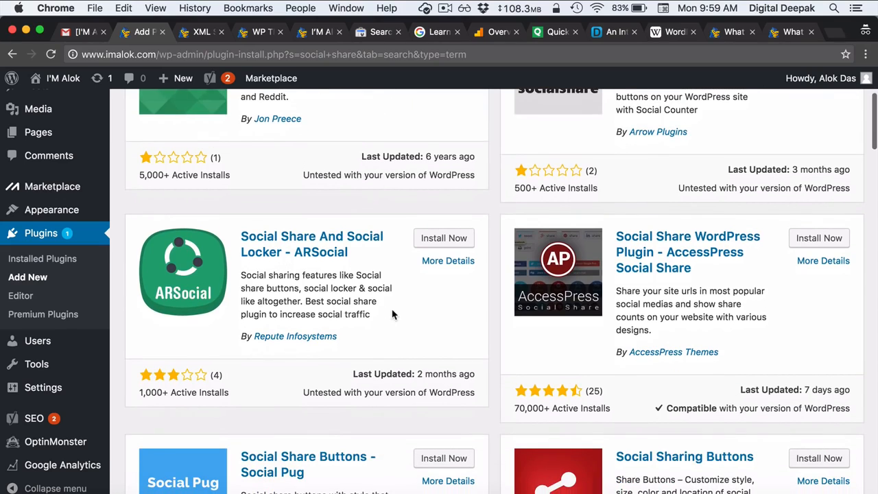
{"action": "left_click", "coordinate": [818, 240]}
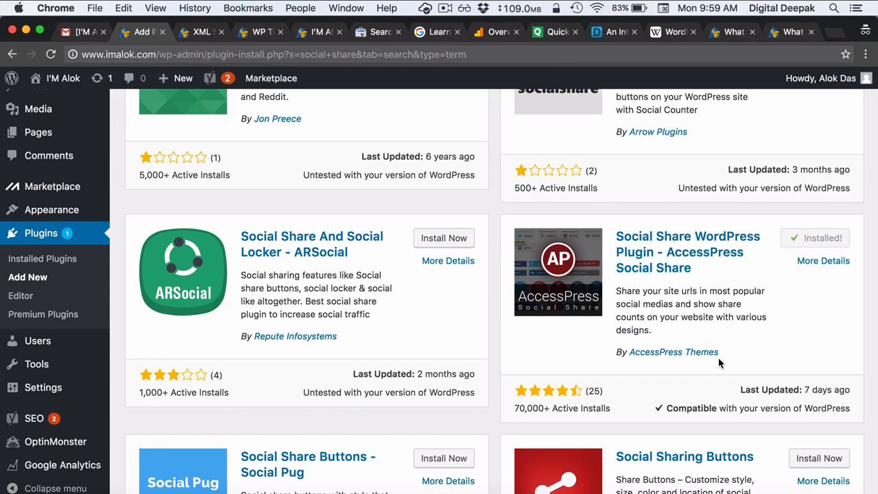
{"action": "left_click", "coordinate": [831, 240]}
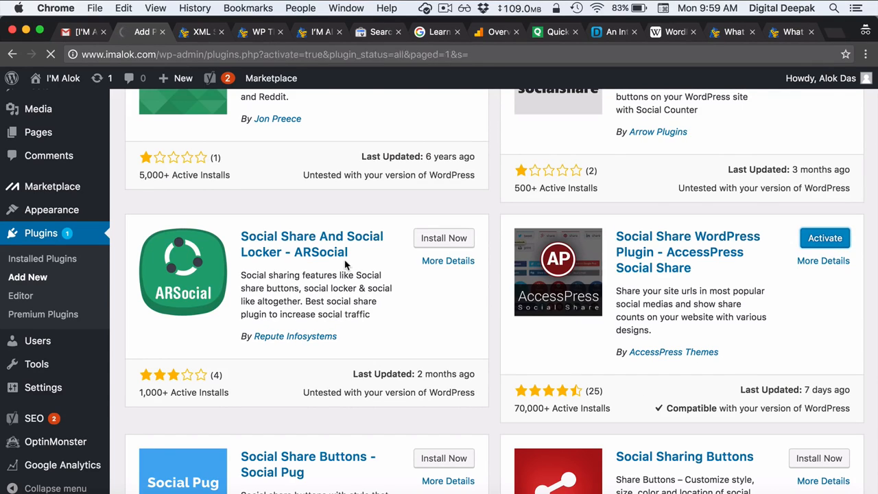
Step: Open the AccessPress Social Share settings, review the selected social networks and save the settings
{"action": "scroll", "coordinate": [82, 323], "scroll_direction": "down", "scroll_amount": 5}
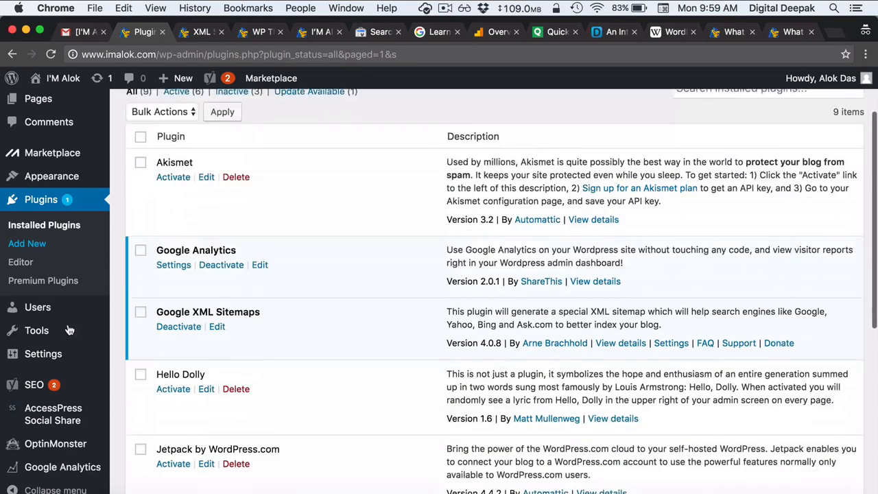
{"action": "left_click", "coordinate": [69, 418]}
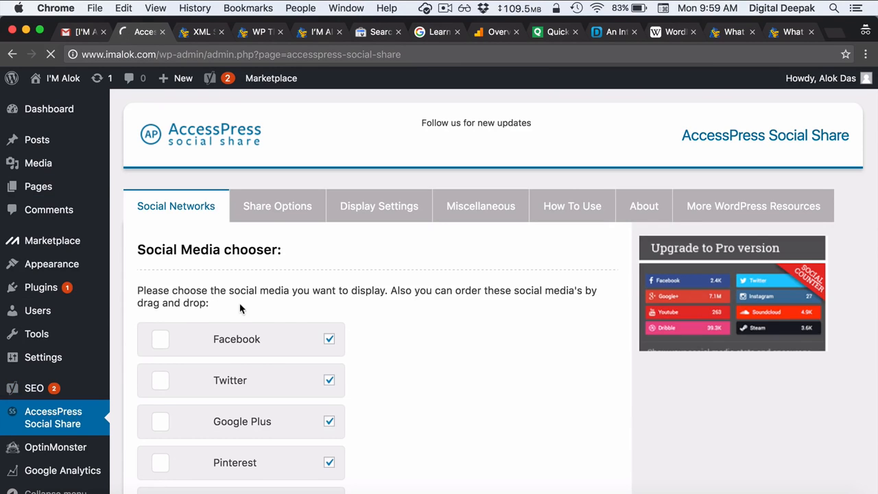
{"action": "scroll", "coordinate": [246, 309], "scroll_direction": "down", "scroll_amount": 5}
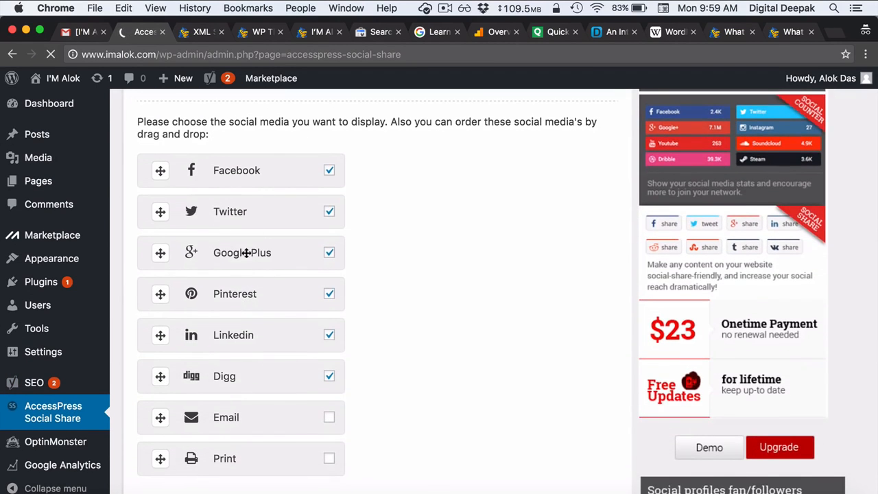
{"action": "scroll", "coordinate": [323, 385], "scroll_direction": "down", "scroll_amount": 3}
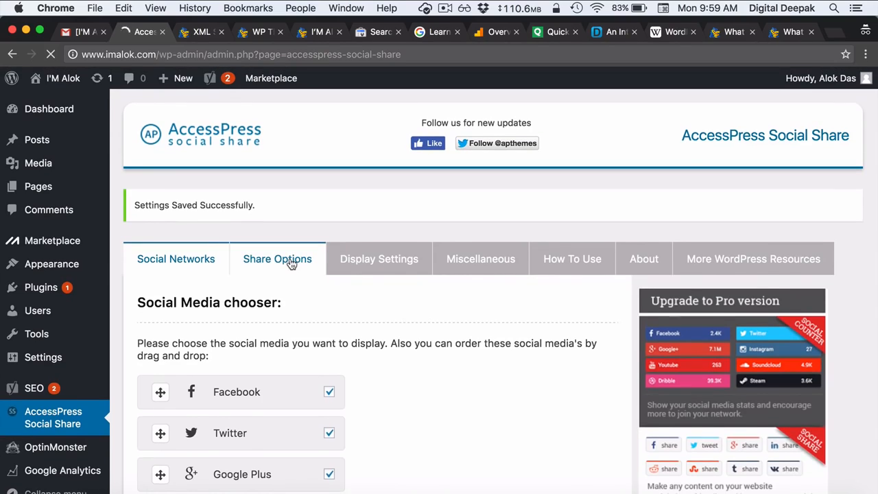
Step: Review where the share icons are enabled and set their display position to Above content
{"action": "left_click", "coordinate": [290, 261]}
{"action": "scroll", "coordinate": [313, 353], "scroll_direction": "down", "scroll_amount": 2}
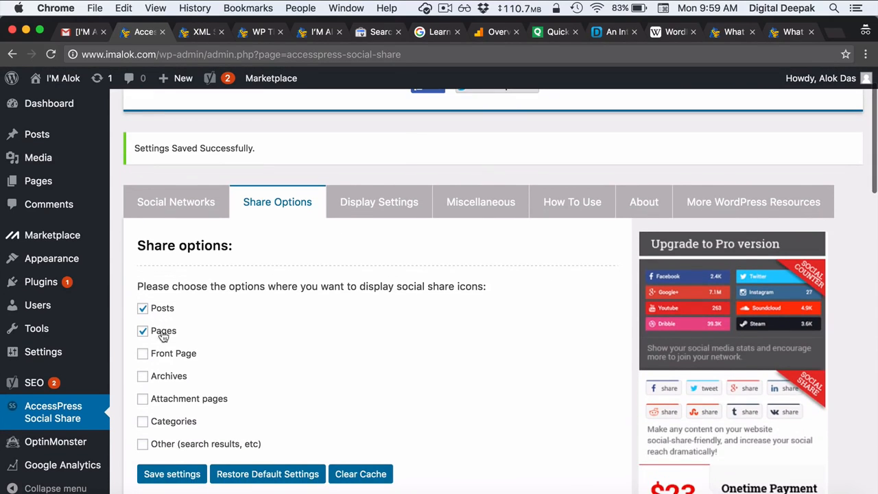
{"action": "left_click", "coordinate": [413, 212]}
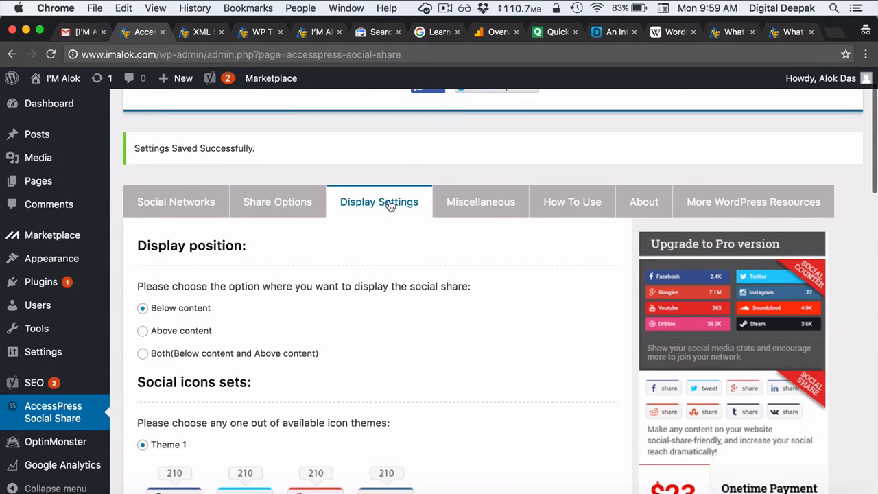
{"action": "scroll", "coordinate": [381, 309], "scroll_direction": "down", "scroll_amount": 1}
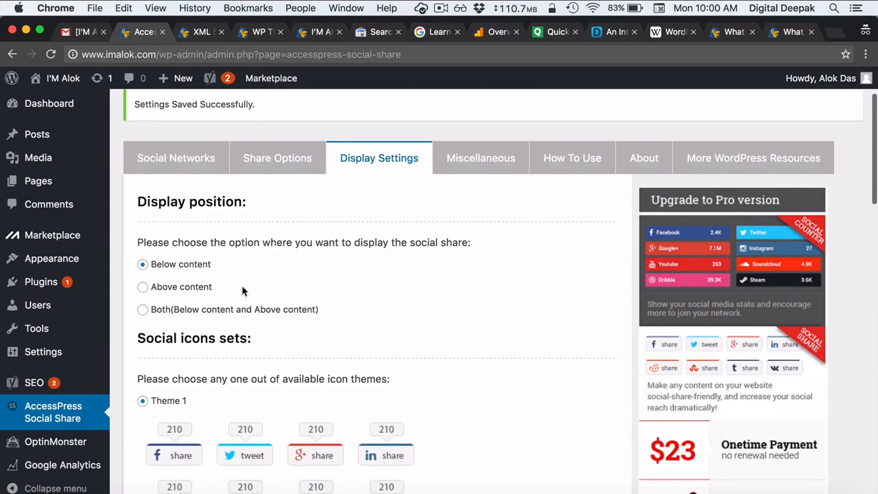
{"action": "left_click", "coordinate": [206, 287]}
Step: Choose the Theme 2 icon set for the share buttons and save the plugin settings
{"action": "scroll", "coordinate": [339, 286], "scroll_direction": "down", "scroll_amount": 4}
{"action": "scroll", "coordinate": [338, 286], "scroll_direction": "down", "scroll_amount": 4}
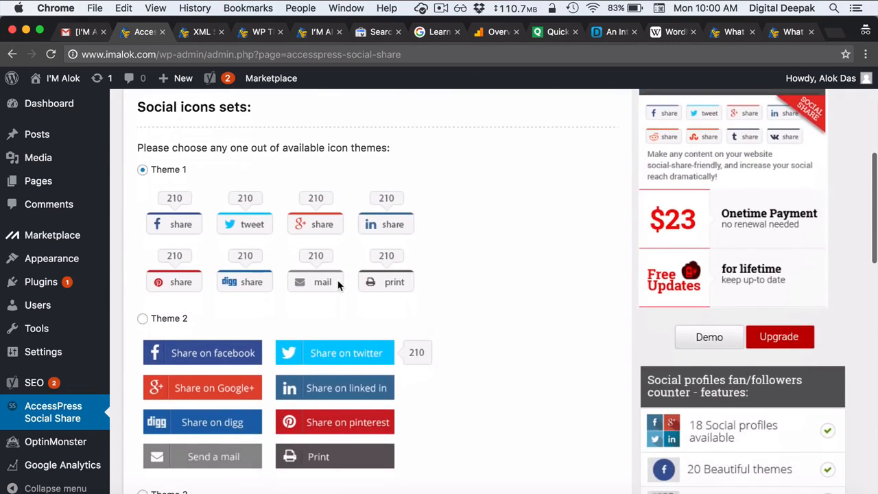
{"action": "left_click", "coordinate": [144, 265]}
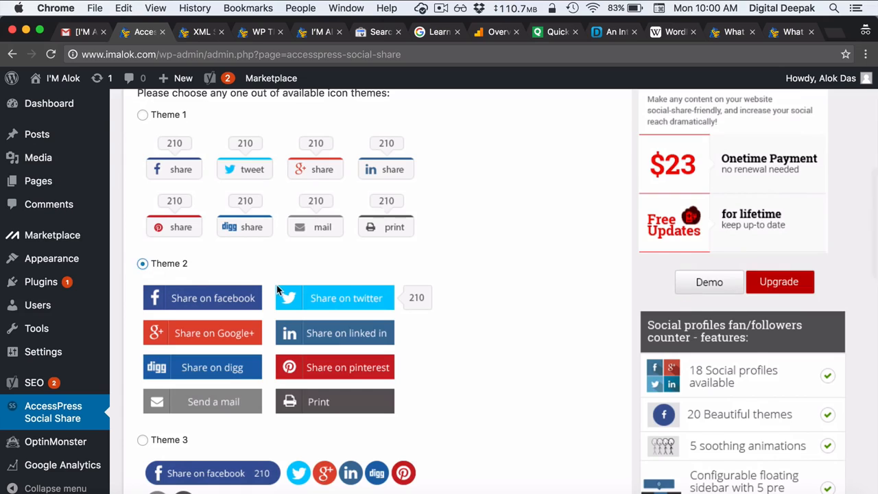
{"action": "scroll", "coordinate": [277, 290], "scroll_direction": "down", "scroll_amount": 10}
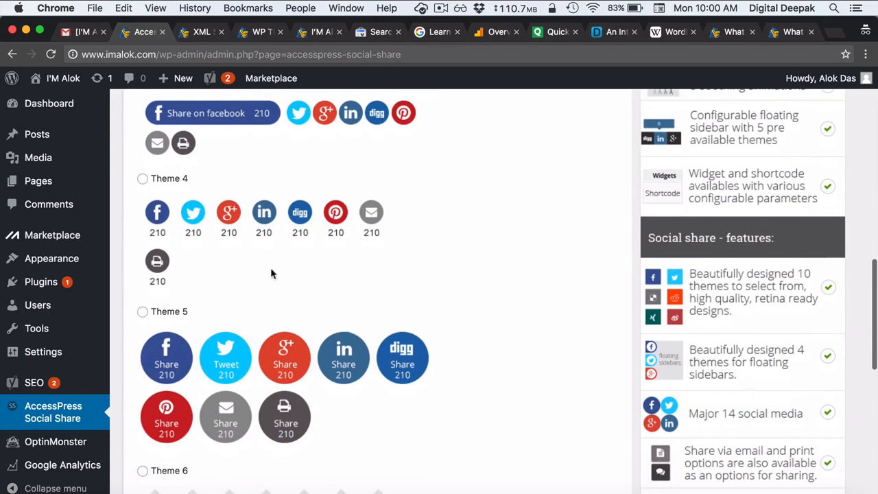
{"action": "scroll", "coordinate": [270, 273], "scroll_direction": "down", "scroll_amount": 8}
{"action": "left_click", "coordinate": [169, 276]}
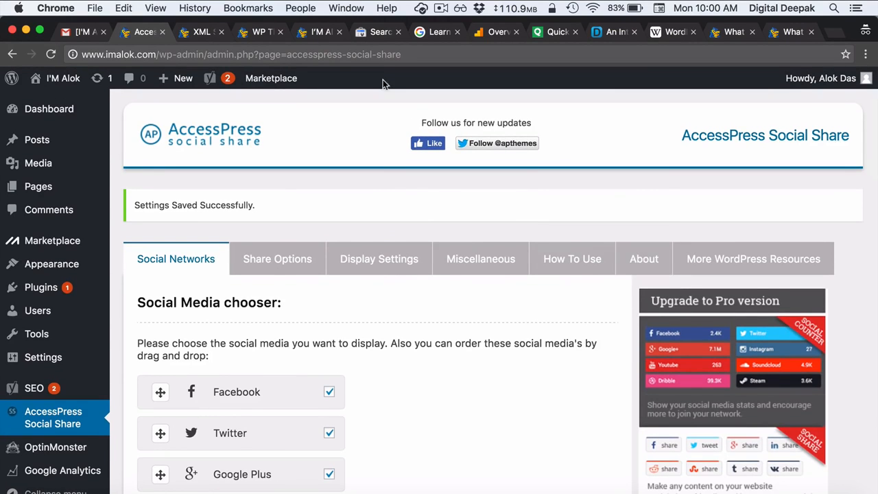
Step: View the "What is WordPress?" post on the live site to check its share buttons, then go to the home page
{"action": "left_click", "coordinate": [260, 32]}
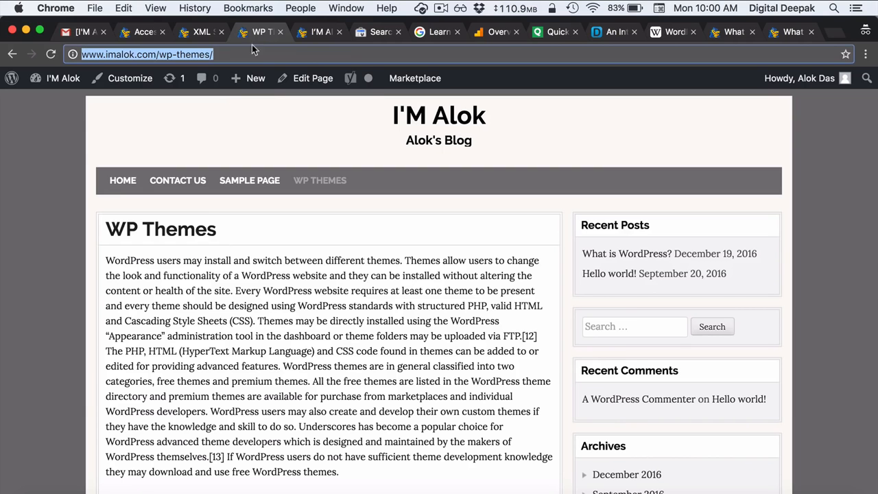
{"action": "left_click", "coordinate": [440, 123]}
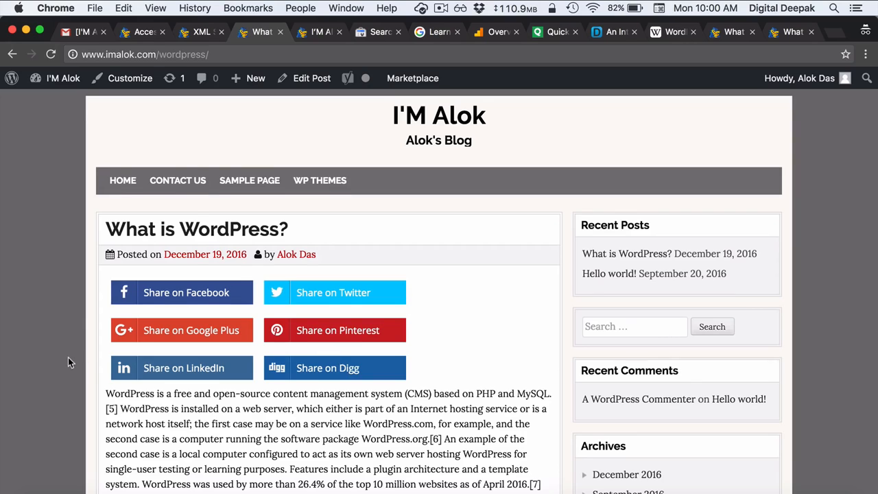
{"action": "scroll", "coordinate": [68, 357], "scroll_direction": "down", "scroll_amount": 10}
{"action": "scroll", "coordinate": [68, 356], "scroll_direction": "up", "scroll_amount": 10}
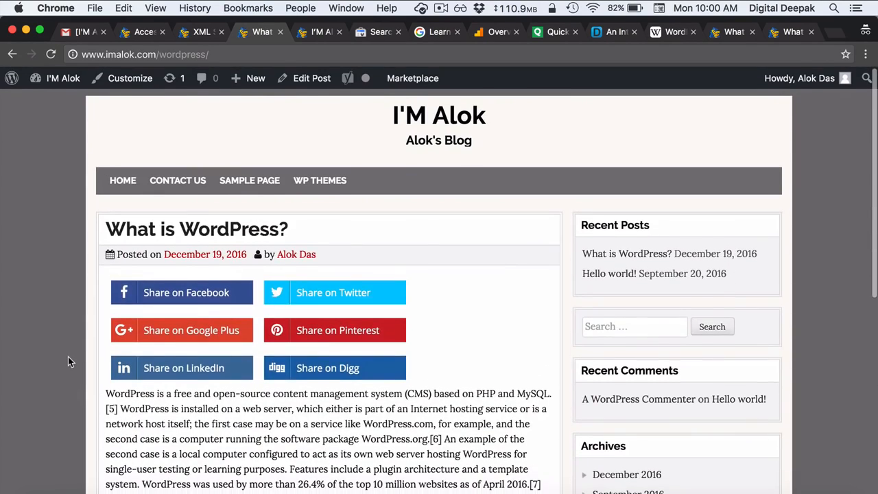
{"action": "left_click", "coordinate": [118, 183]}
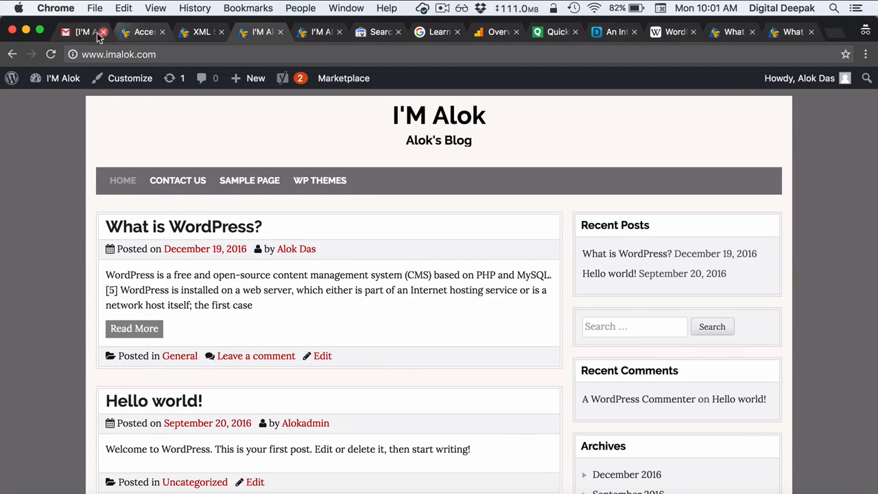
Step: View the Gmail inbox and go back to the AccessPress Social Share settings page
{"action": "left_click", "coordinate": [97, 36]}
{"action": "left_click", "coordinate": [59, 183]}
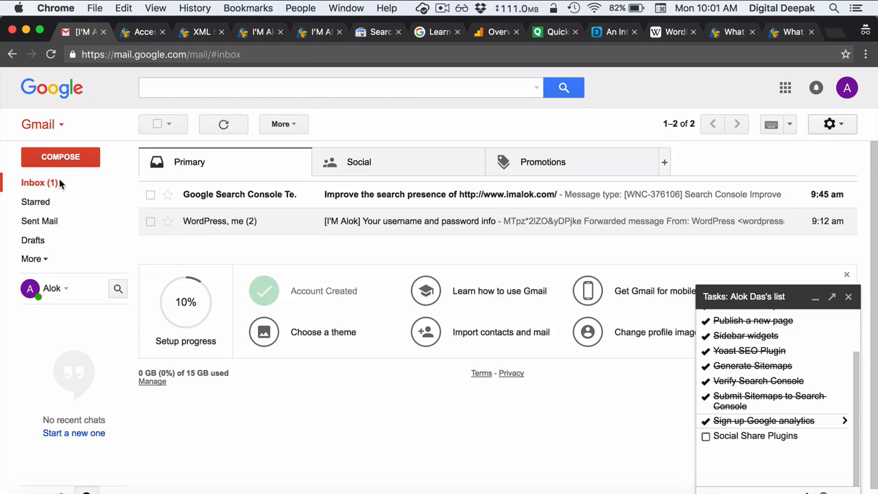
{"action": "left_click", "coordinate": [144, 32]}
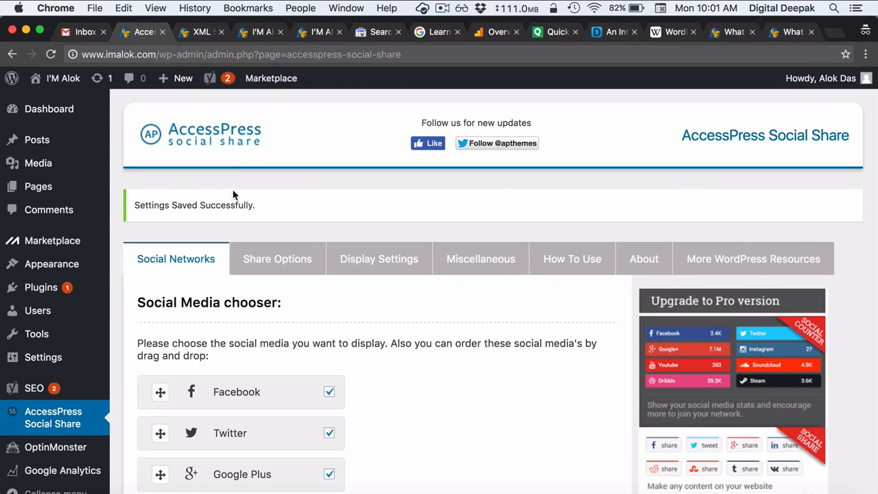
{"action": "mouse_move", "coordinate": [110, 171]}
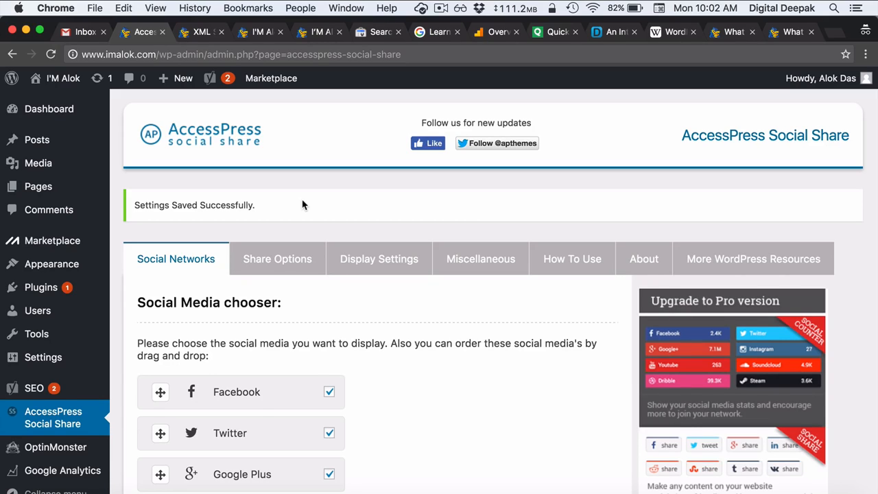
{"action": "left_click", "coordinate": [440, 7]}
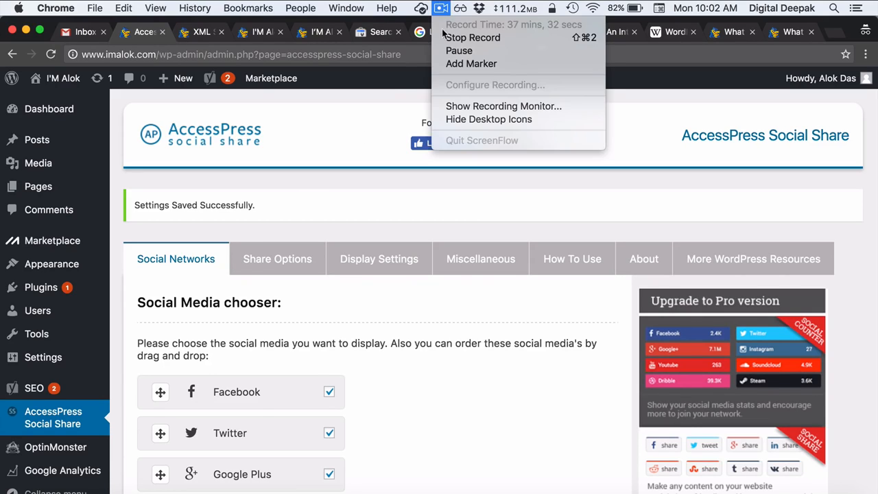